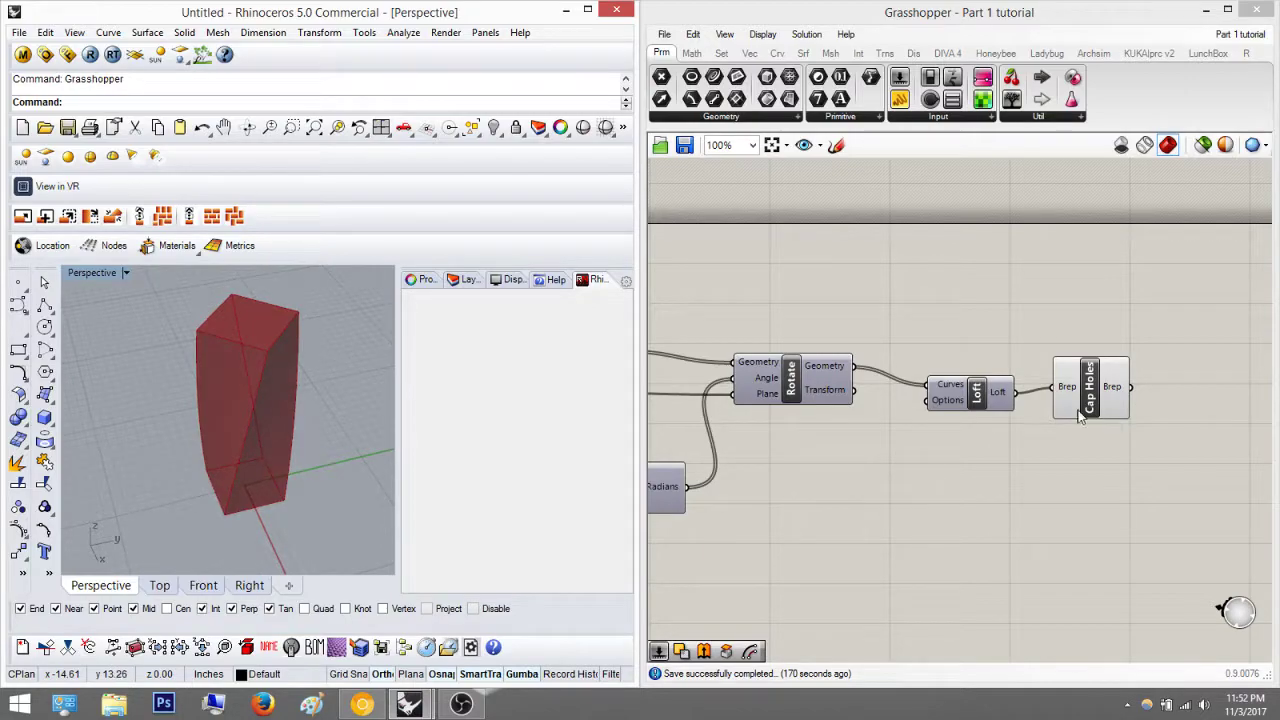
Step: Examine the capped loft in the viewport and the Loft and Cap Holes components that generate it
left_click_drag(1089, 476, 998, 570)
mouse_move(268, 346)
right_mouse_down()
mouse_move(256, 353)
mouse_move(238, 500)
mouse_move(267, 369)
right_mouse_up()
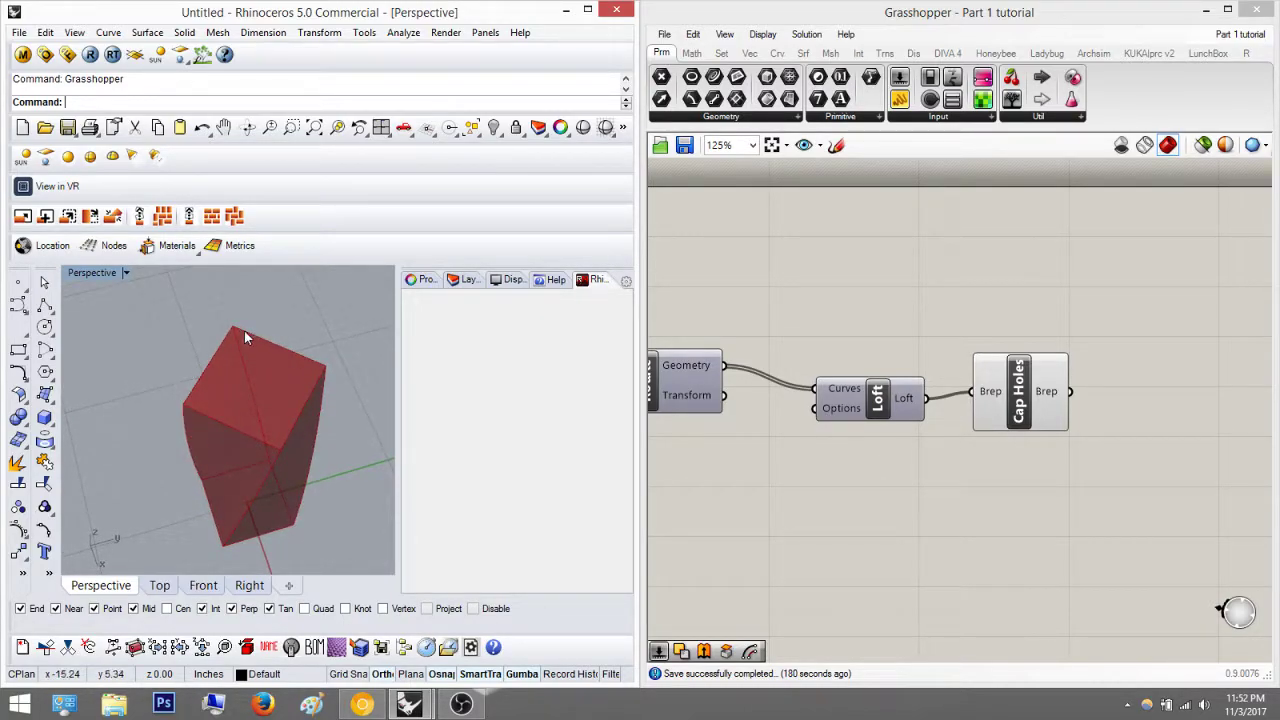
right_click_drag(268, 385, 223, 417)
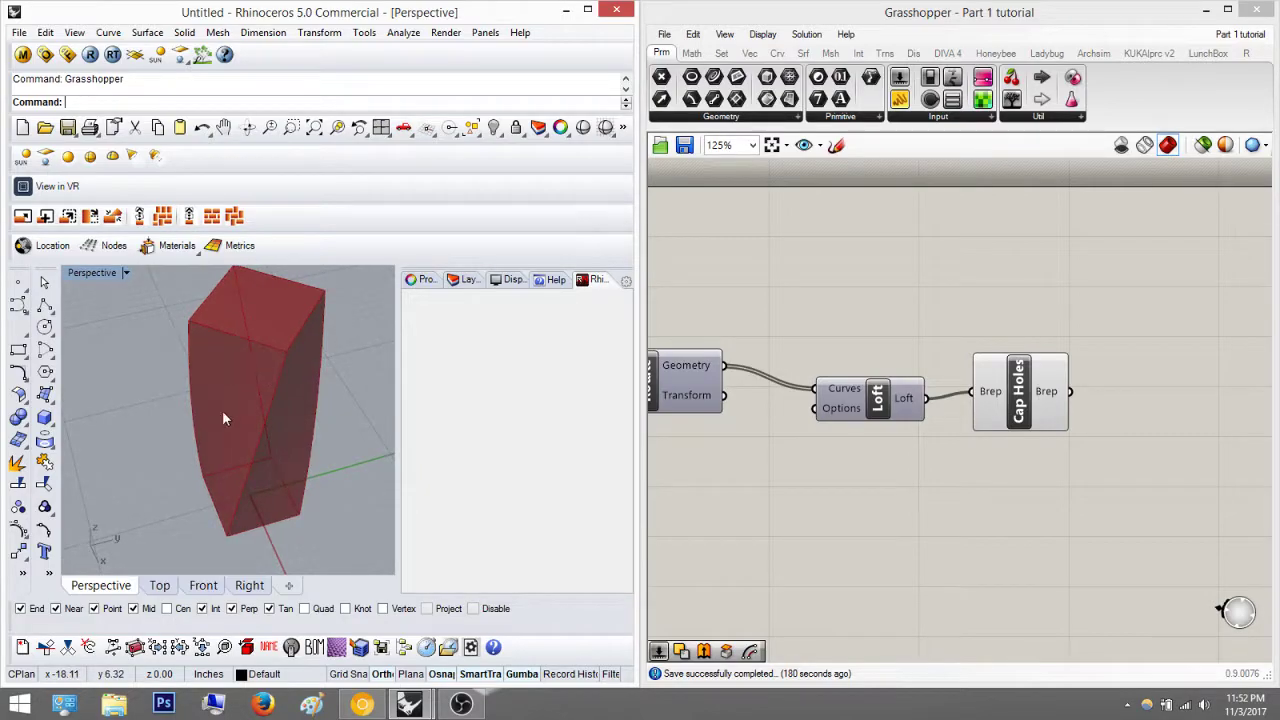
right_click_drag(1004, 438, 970, 458)
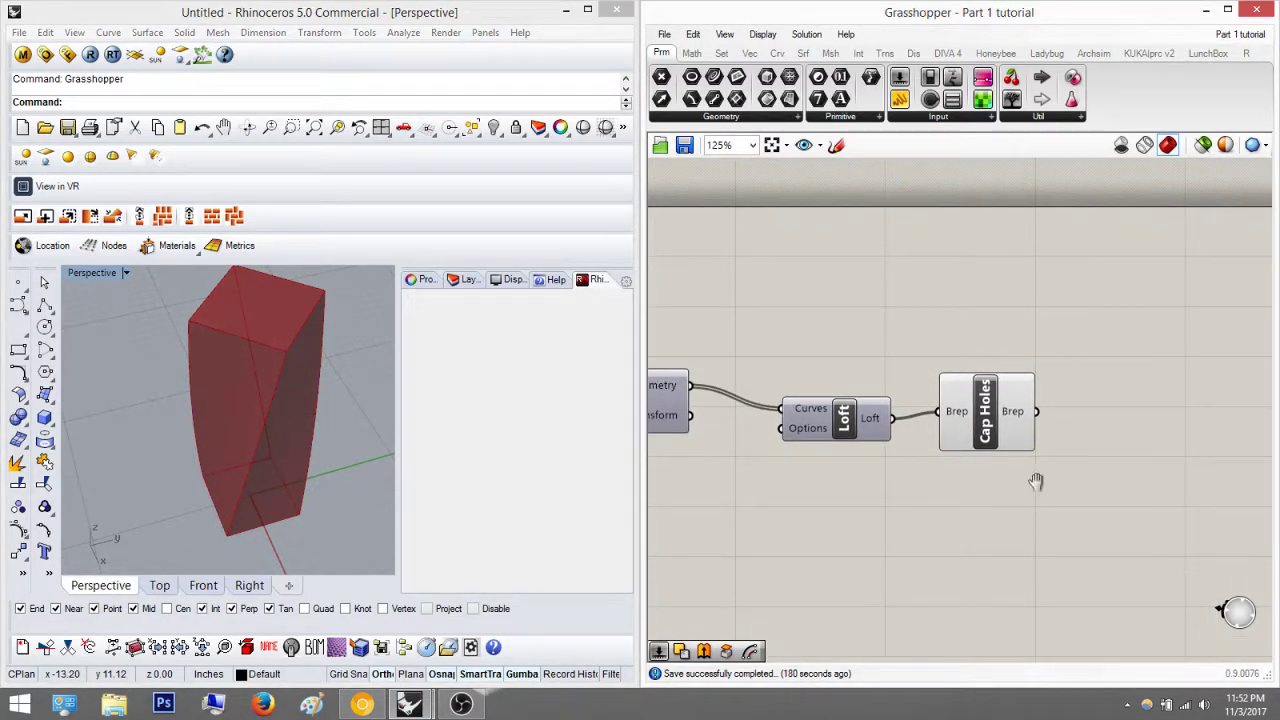
scroll(958, 478, "down", 3)
left_click_drag(1035, 513, 877, 365)
left_click(932, 390)
left_click_drag(1021, 484, 905, 384)
left_click(933, 335)
right_click_drag(912, 385, 1006, 360)
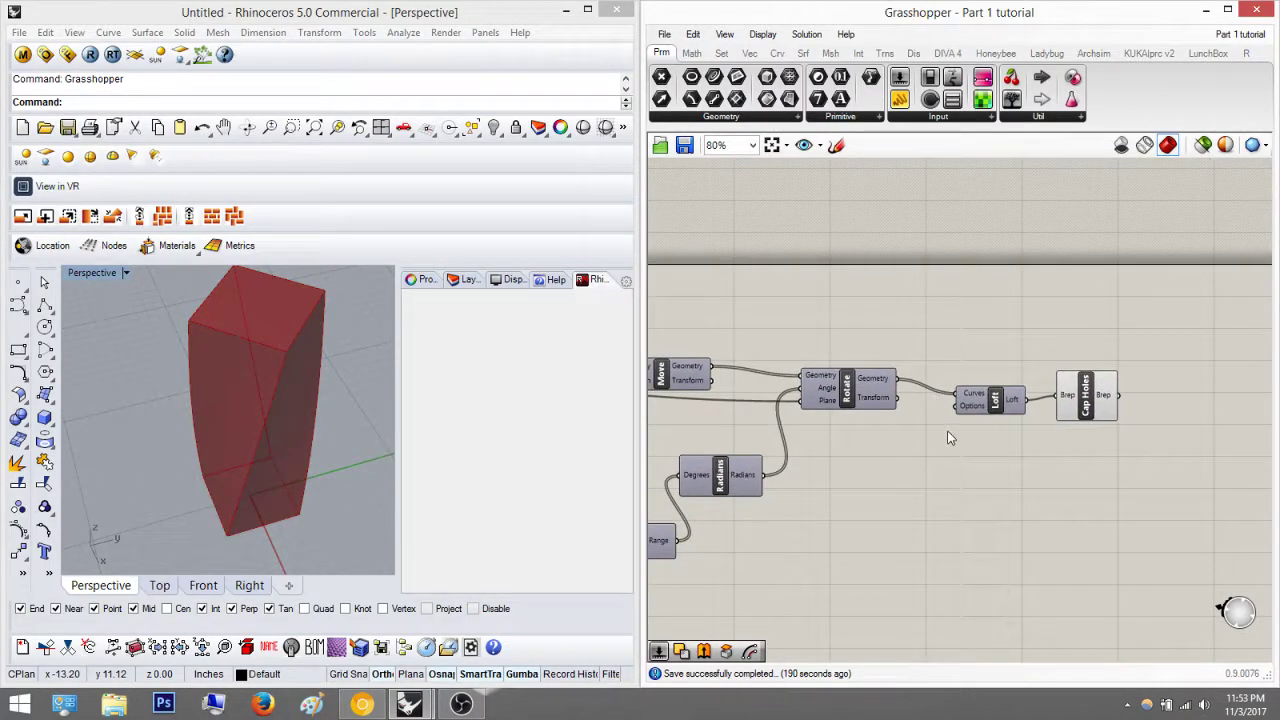
Step: Raise the maximum of the number slider that feeds the Series component's Count
scroll(940, 410, "down", 4)
scroll(936, 455, "up", 5)
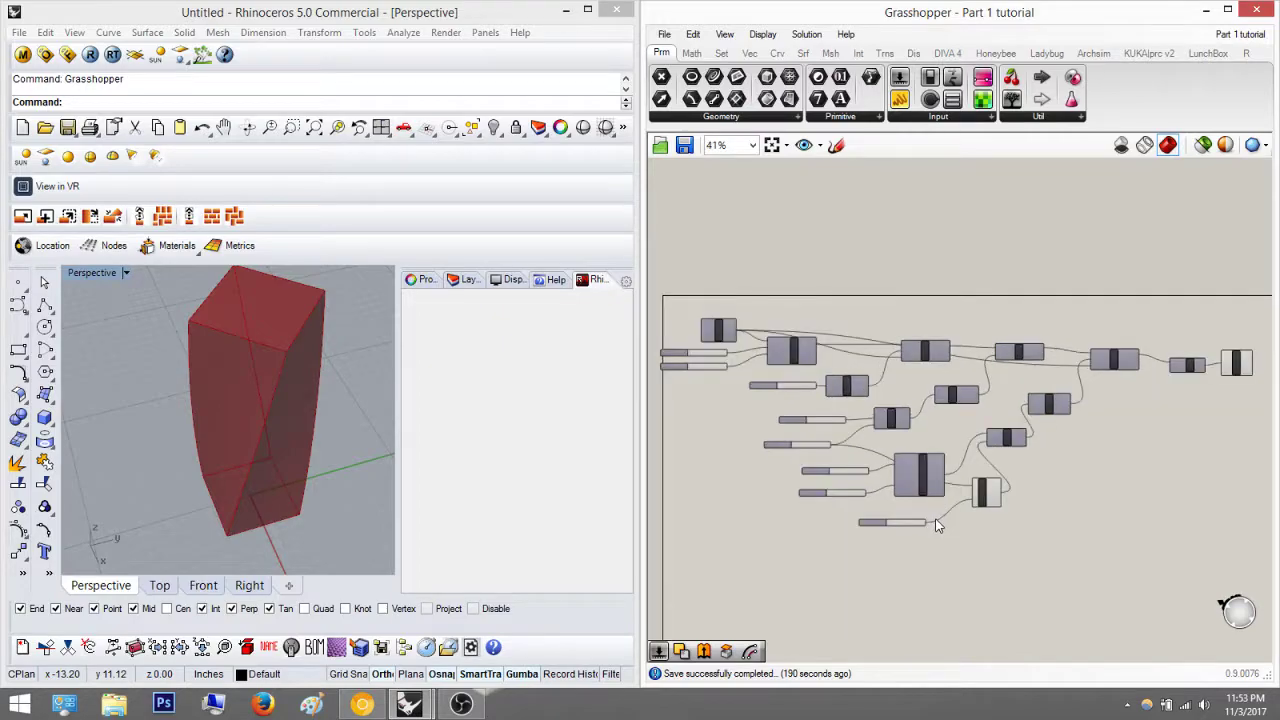
right_click_drag(900, 500, 863, 492)
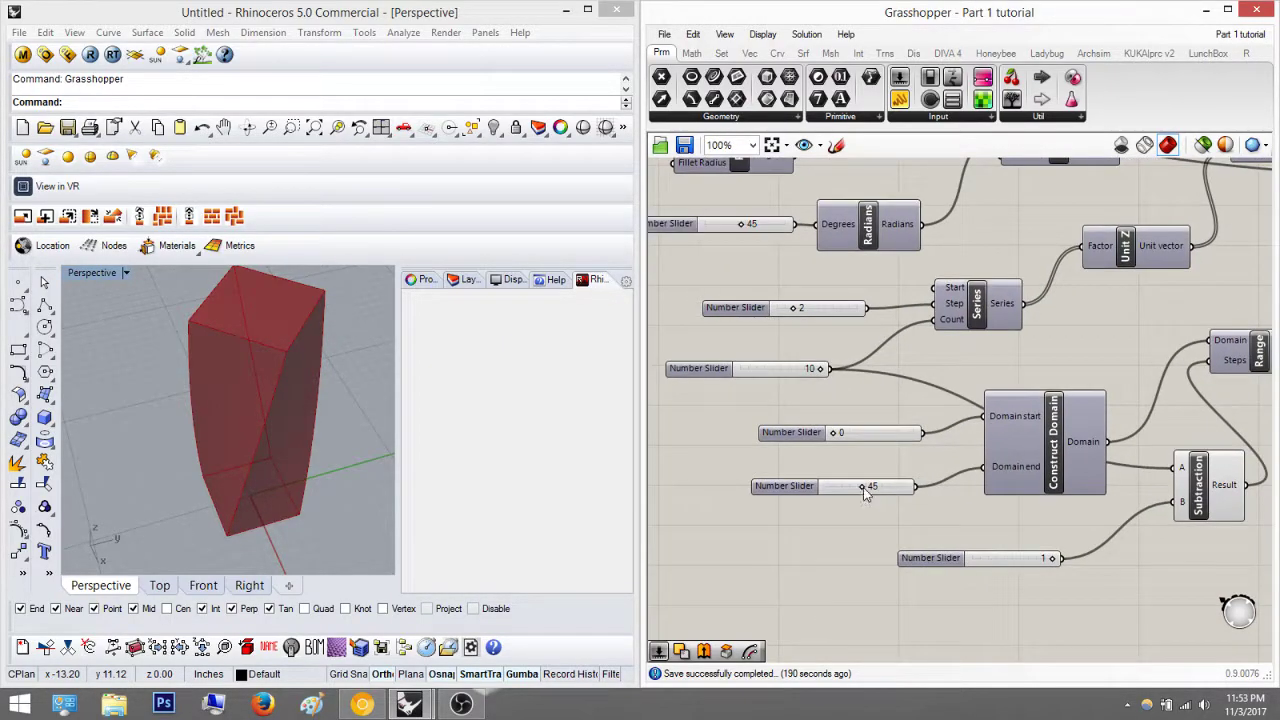
right_click_drag(984, 508, 1103, 553)
right_click_drag(914, 411, 995, 509)
scroll(996, 474, "up", 4)
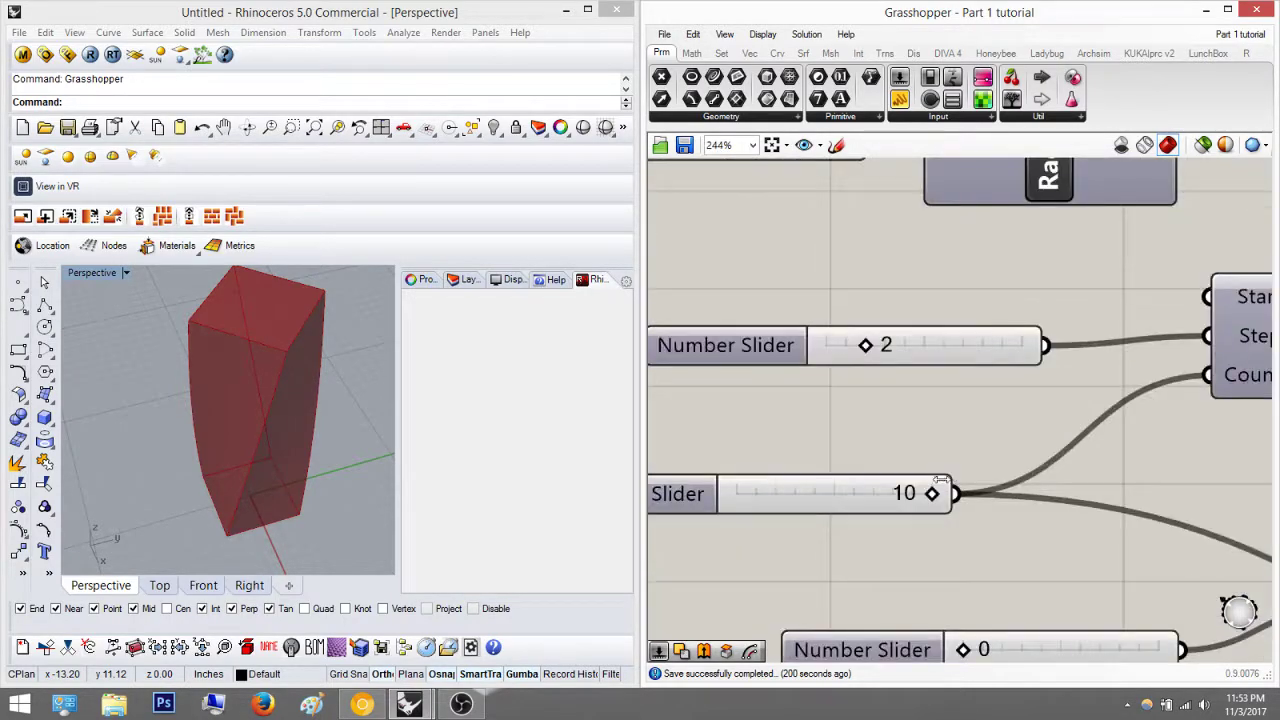
right_click_drag(852, 462, 1037, 465)
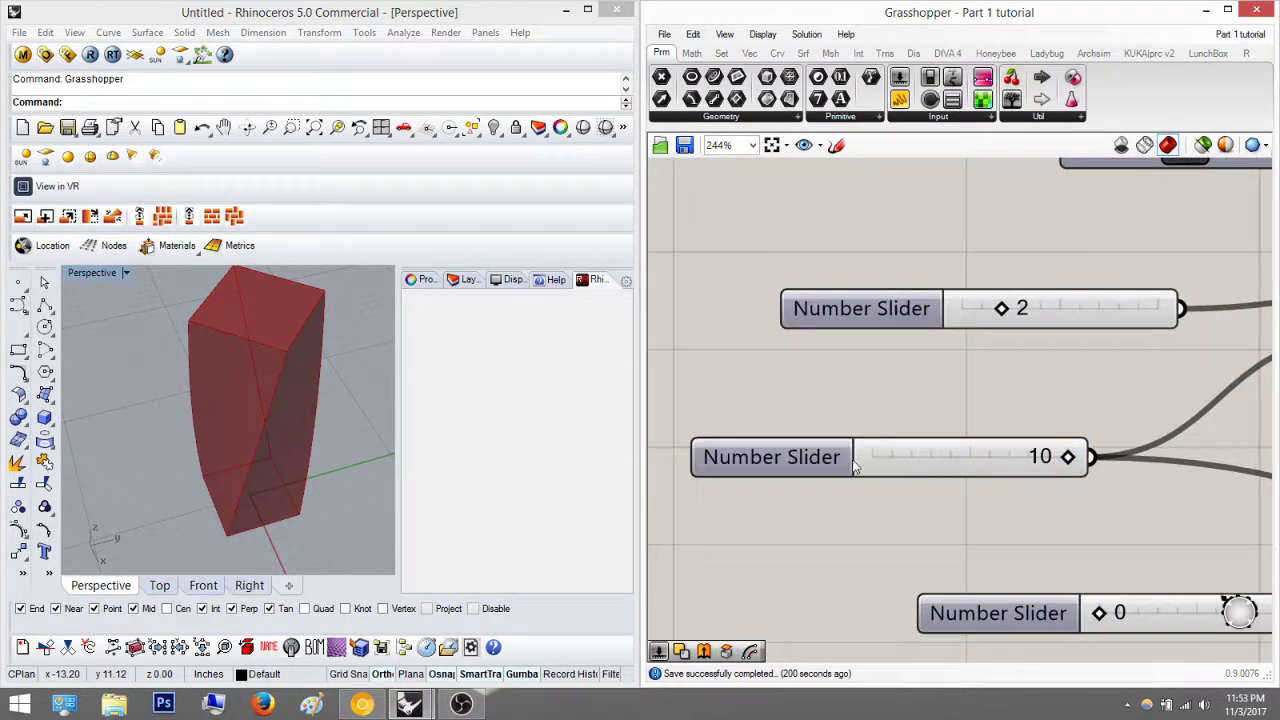
double_click(838, 459)
double_click(914, 522)
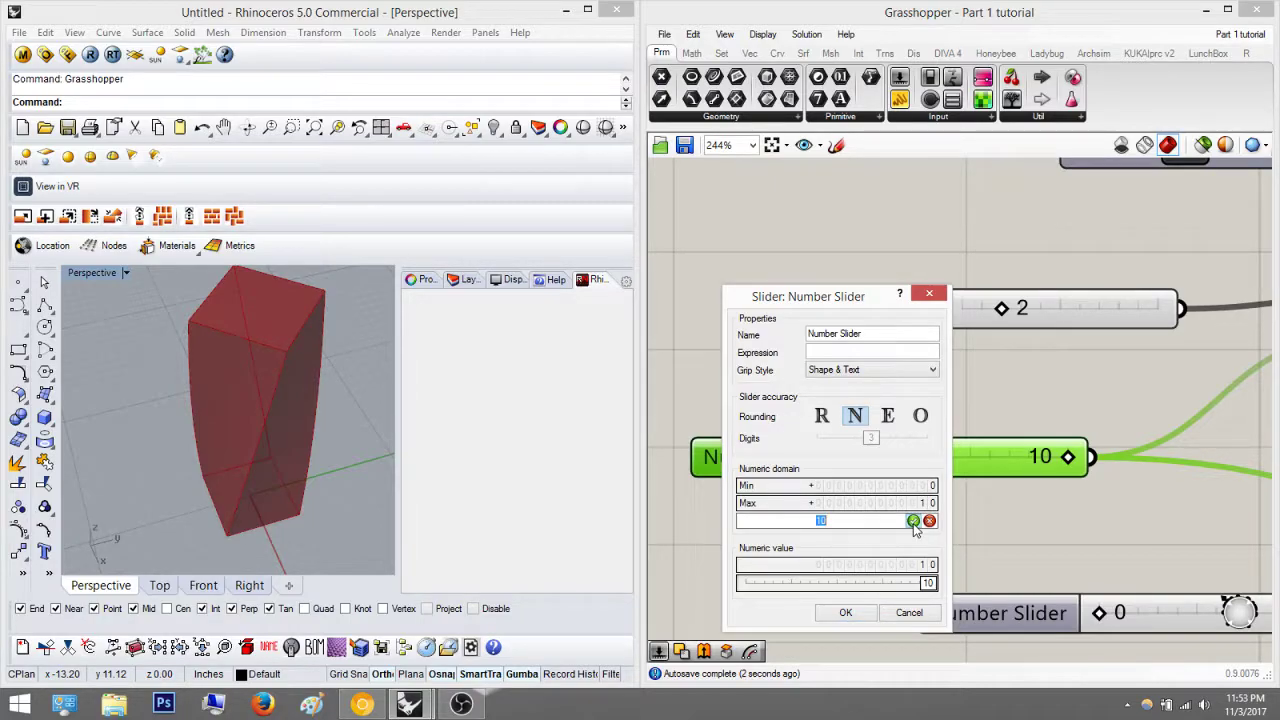
left_click(913, 521)
left_click(846, 612)
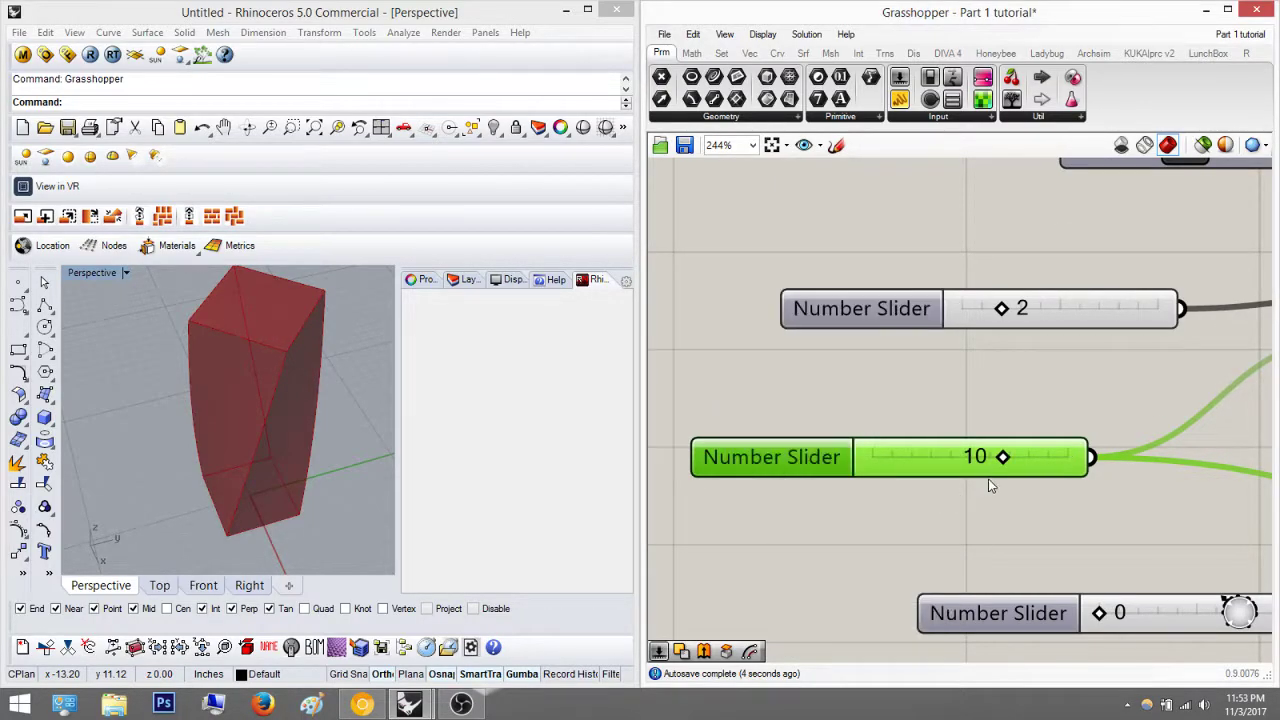
Step: Set the Series Count slider to 12 to make the tower taller
left_click_drag(1006, 457, 1030, 457)
left_click(281, 431)
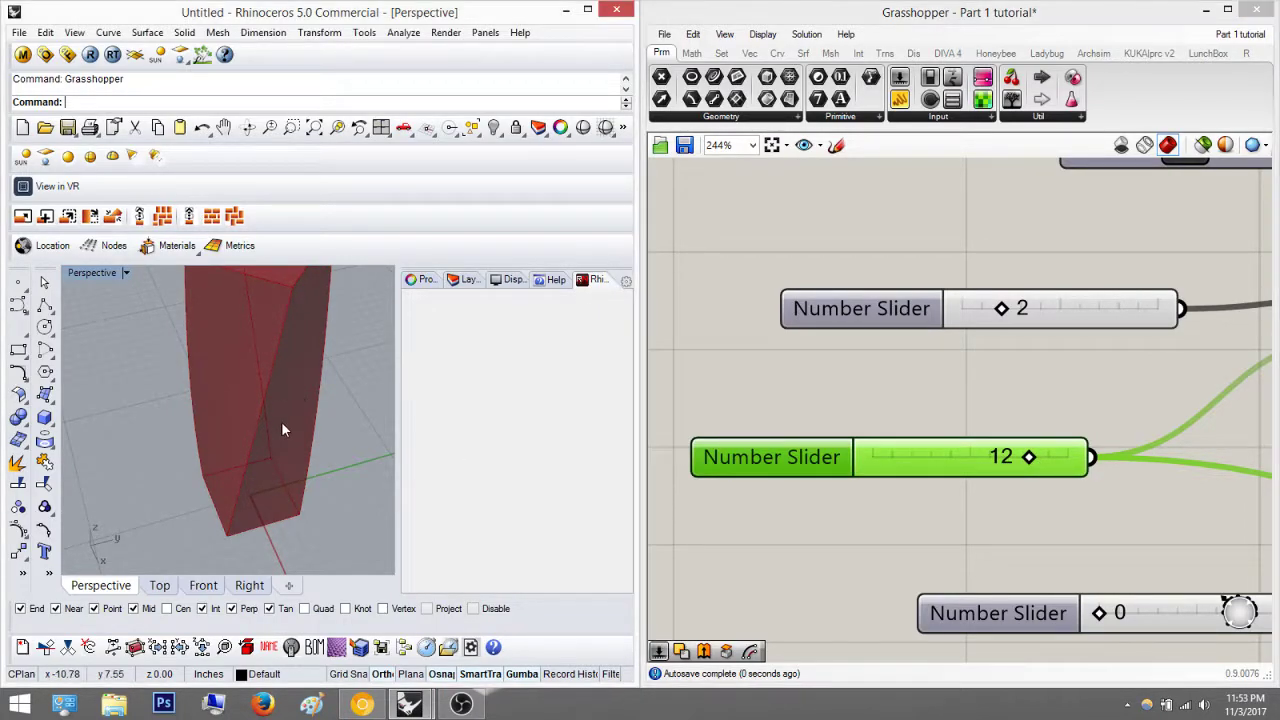
scroll(281, 430, "down", 9)
right_click_drag(281, 430, 296, 325)
scroll(295, 322, "up", 9)
mouse_move(1047, 457)
left_mouse_down()
mouse_move(1014, 454)
mouse_move(1031, 454)
left_mouse_up()
Step: Set the Polygon component's Segments slider to 6, giving the tower a hexagonal section
scroll(930, 423, "down", 4)
scroll(916, 390, "up", 6)
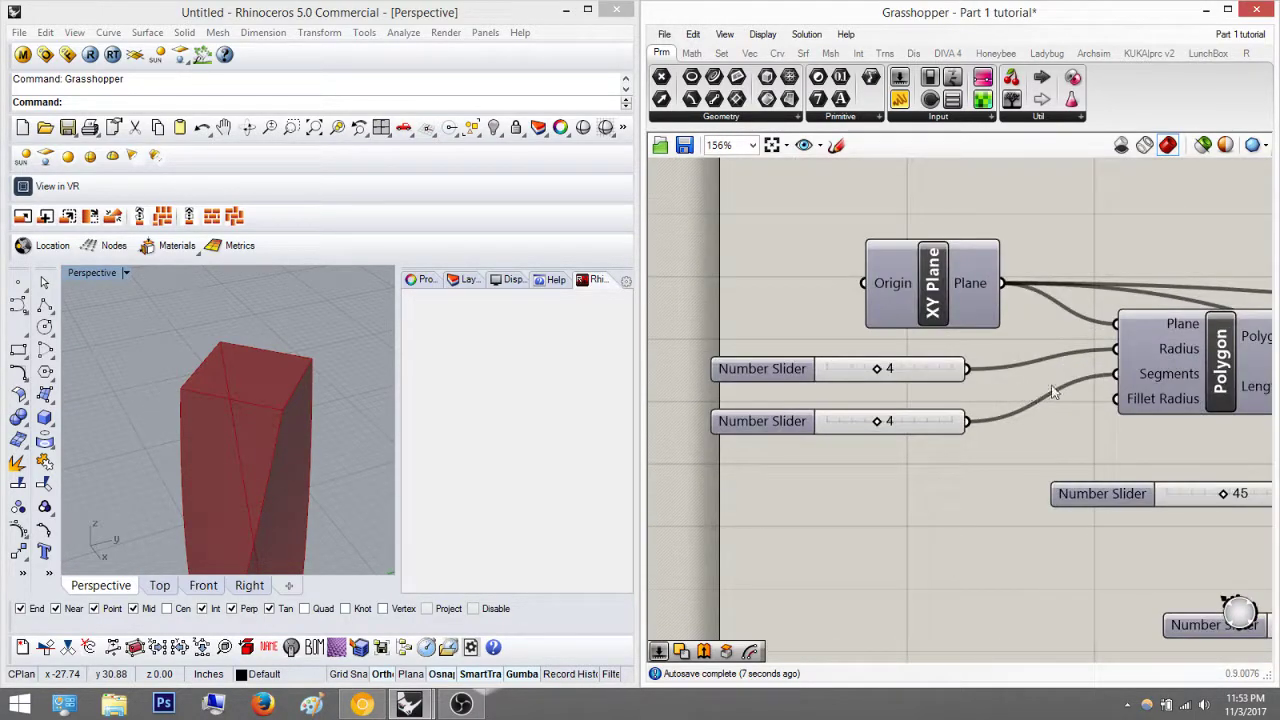
scroll(956, 406, "up", 3)
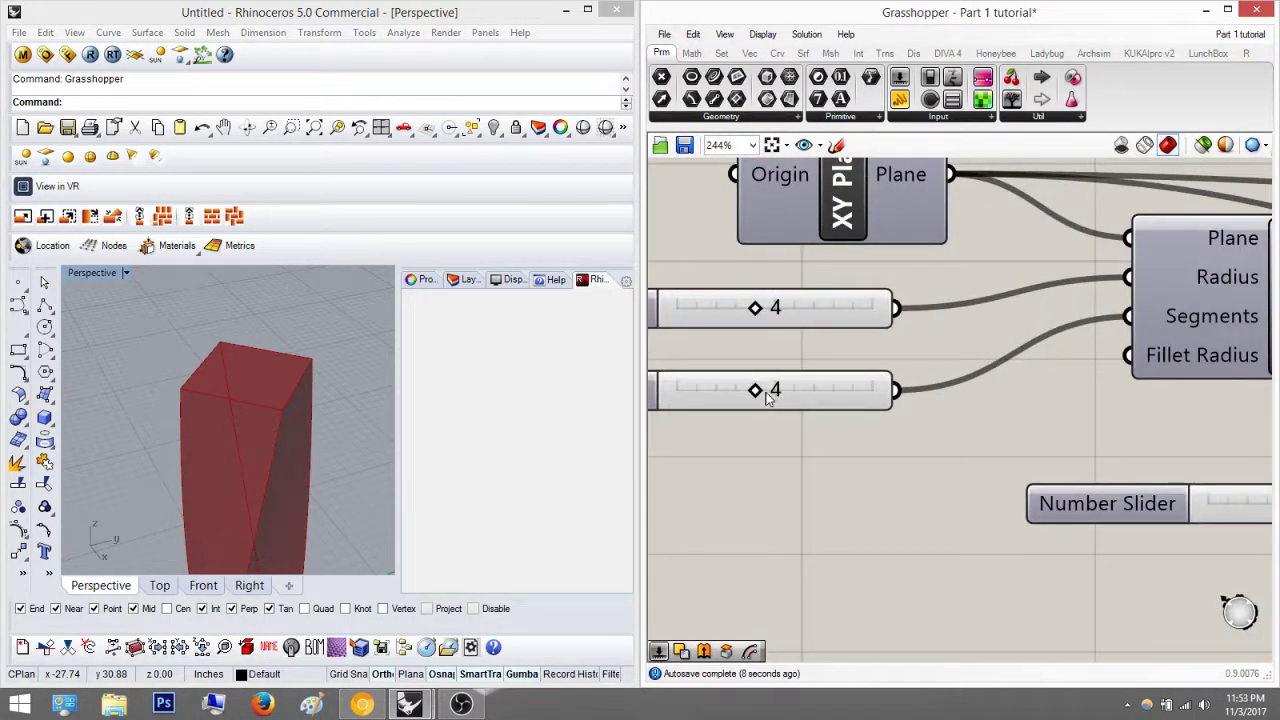
left_click_drag(760, 391, 776, 395)
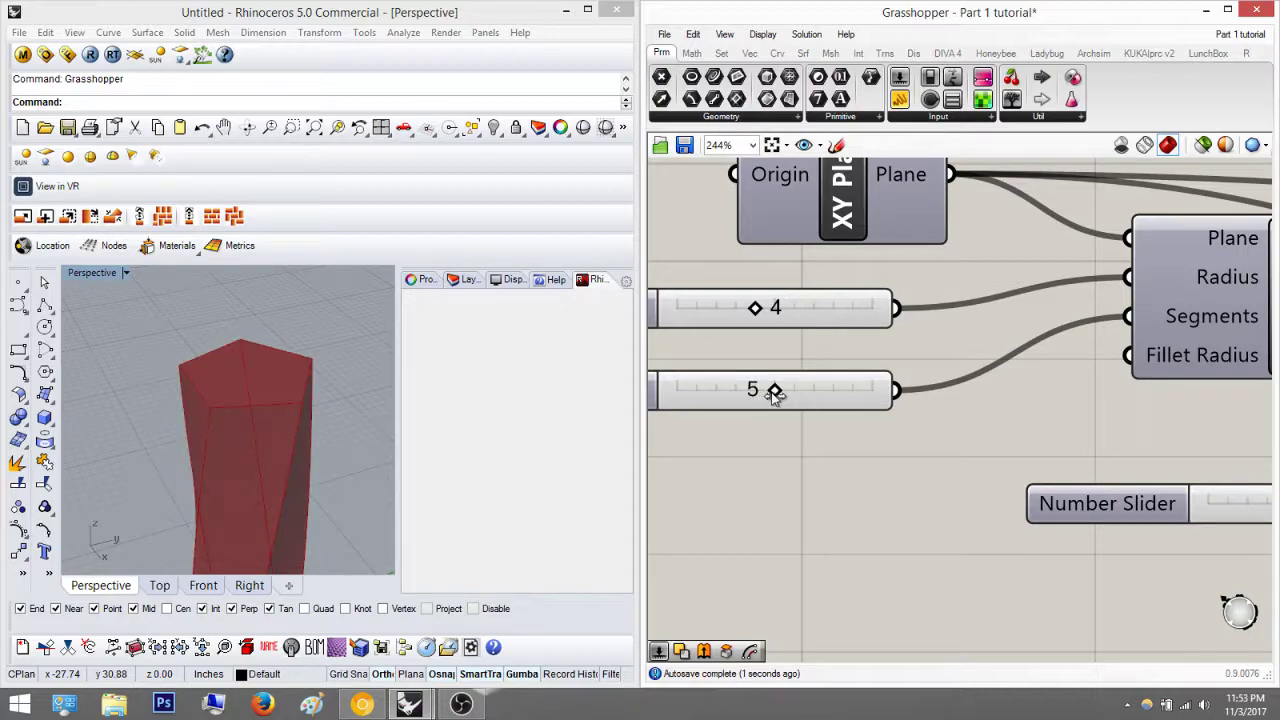
right_click_drag(277, 400, 285, 440)
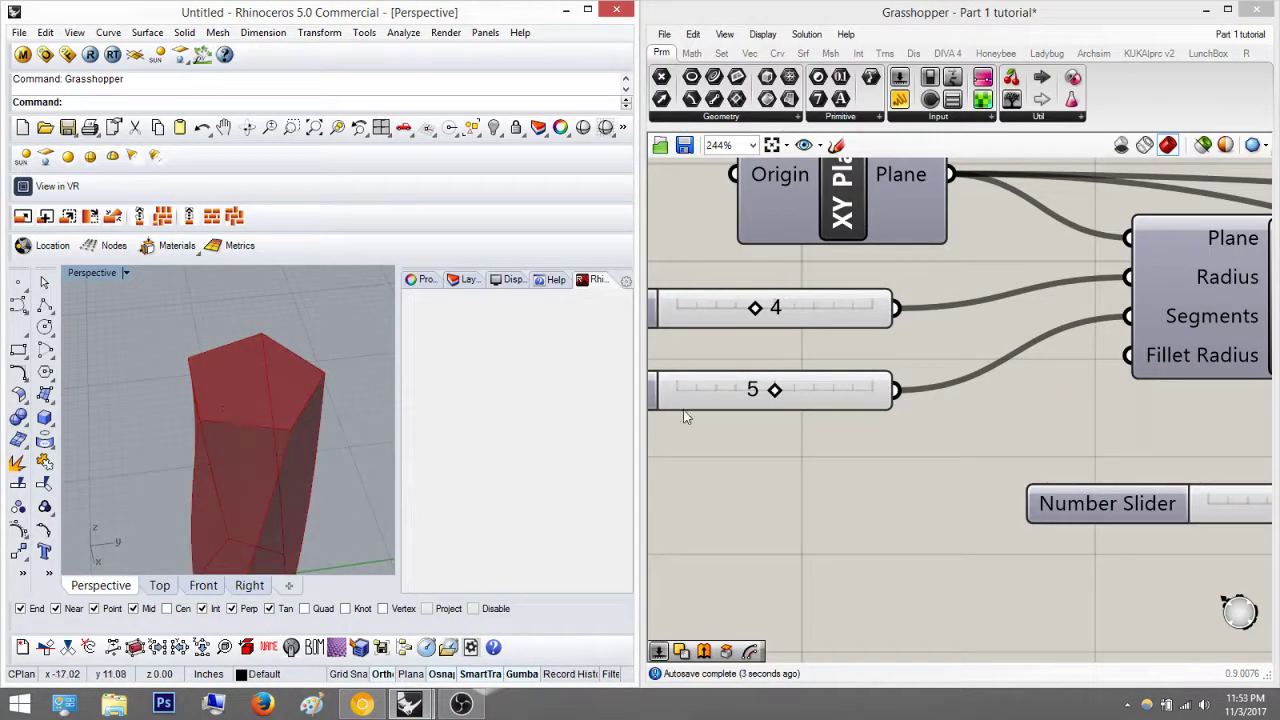
left_click_drag(776, 390, 793, 390)
mouse_move(306, 445)
right_mouse_down()
mouse_move(337, 394)
mouse_move(311, 471)
mouse_move(311, 445)
right_mouse_up()
scroll(337, 394, "down", 6)
Step: Set the maximum of the Construct Domain component's Domain end slider to 180
right_click_drag(877, 469, 878, 469)
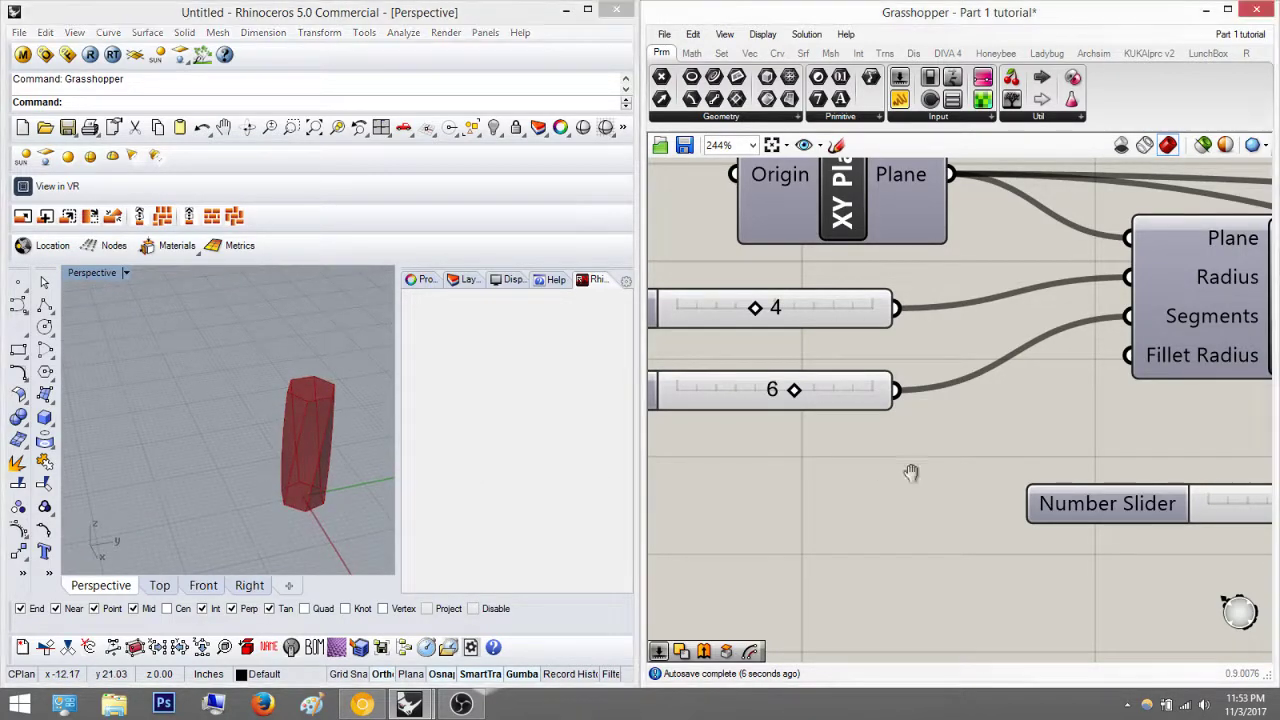
scroll(797, 364, "down", 4)
right_click_drag(1061, 568, 771, 263)
scroll(846, 409, "up", 3)
right_click_drag(898, 486, 833, 416)
scroll(833, 440, "up", 1)
right_click_drag(968, 412, 1116, 371)
double_click(843, 426)
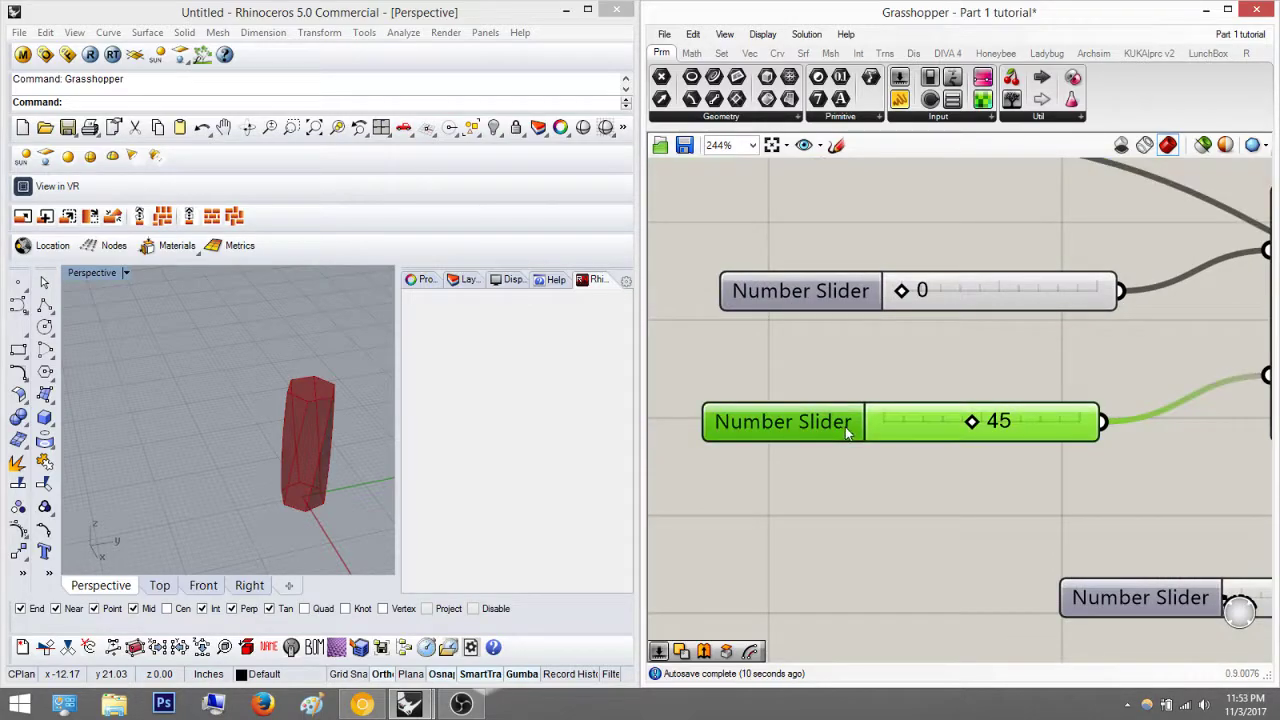
double_click(842, 425)
double_click(901, 488)
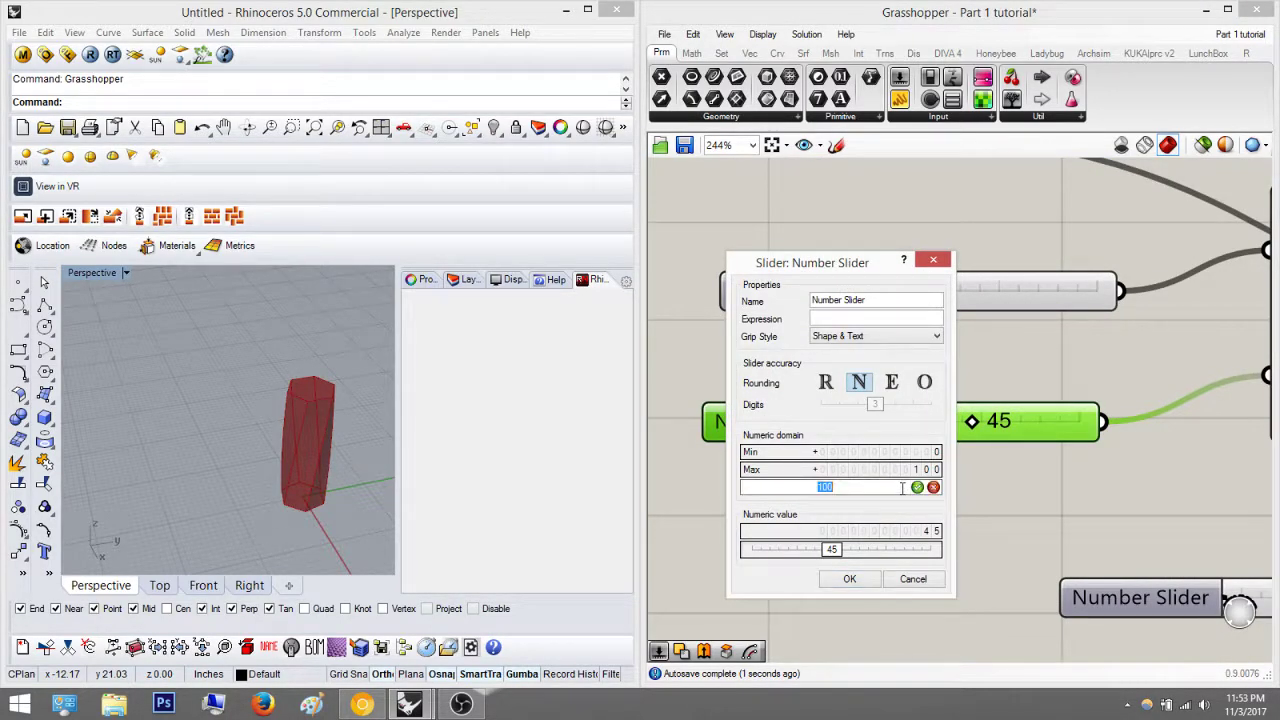
type("180")
left_click(917, 488)
Step: Set the Domain end slider's value to 180 and inspect the resulting twist of the tower
double_click(937, 531)
type("180")
left_click(917, 531)
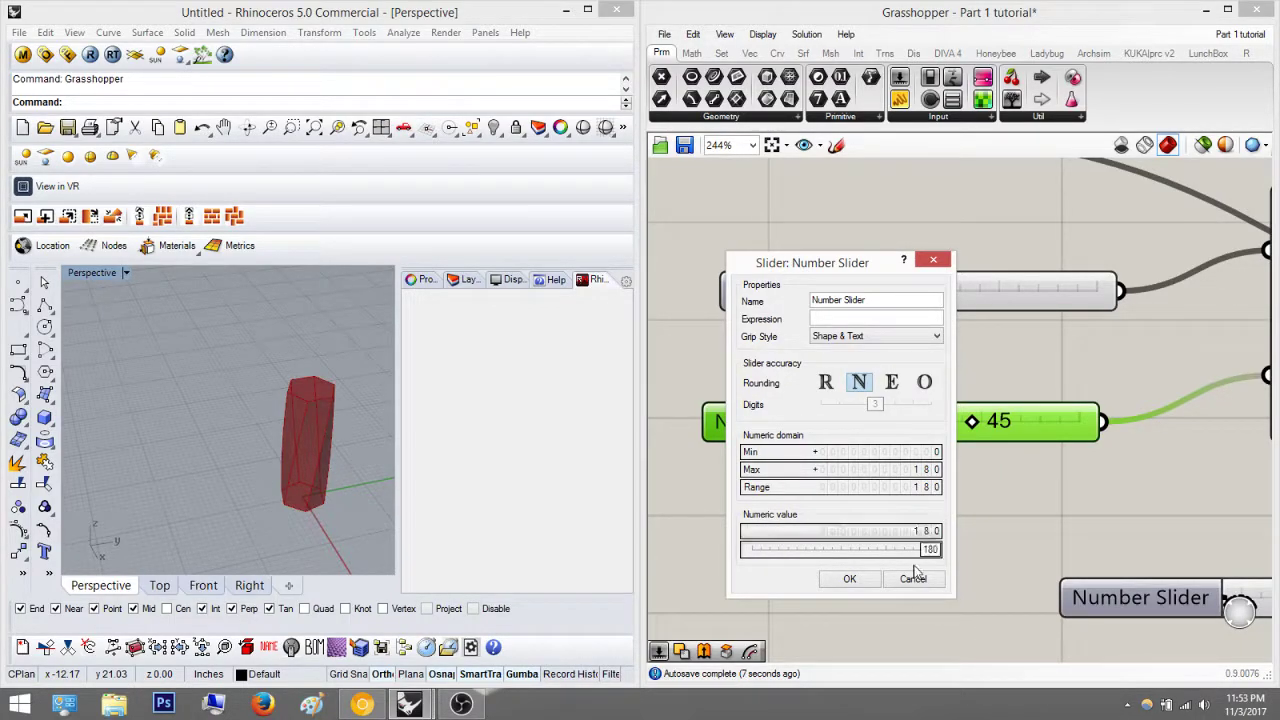
left_click(849, 580)
scroll(274, 412, "up", 6)
right_click_drag(302, 441, 279, 419)
scroll(295, 422, "down", 4)
scroll(225, 361, "up", 5)
left_click(946, 371)
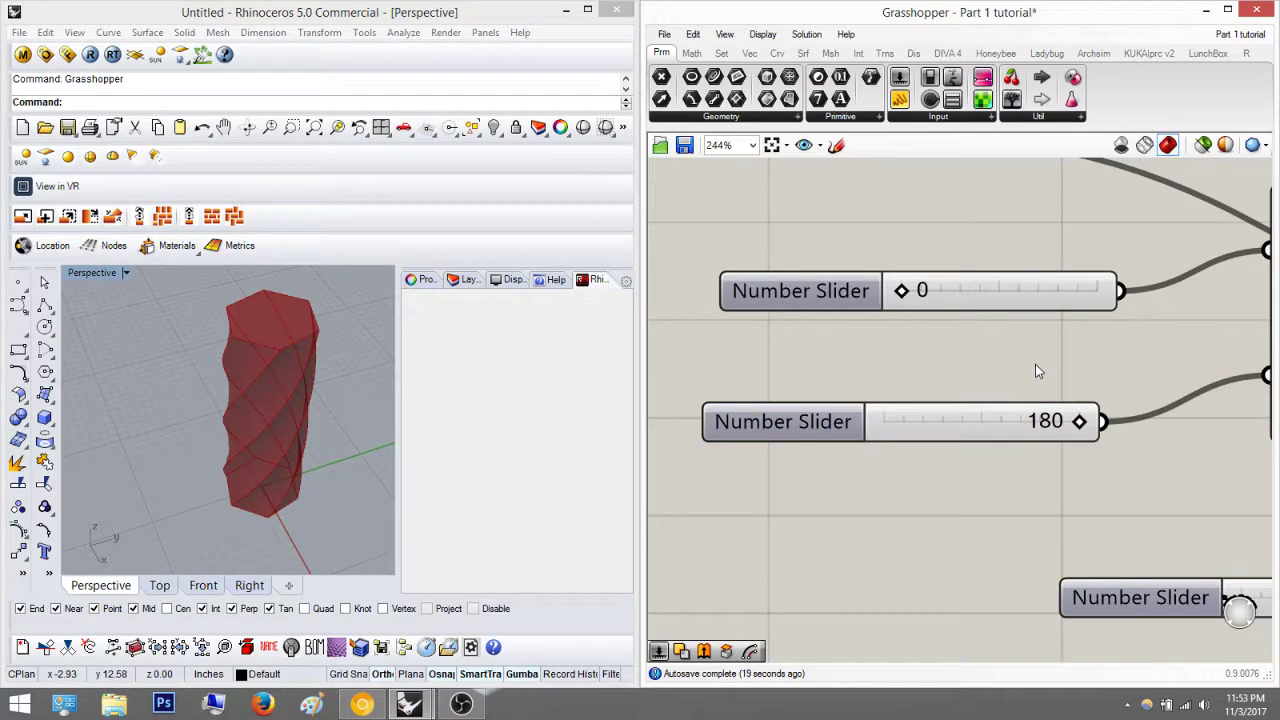
Step: Review the Loft and Cap Holes components at the end of the definition by highlighting both together
scroll(1035, 371, "down", 5)
scroll(1021, 367, "up", 2)
right_click_drag(1021, 367, 842, 496)
right_click_drag(1044, 353, 860, 374)
scroll(1026, 336, "up", 2)
left_click(1028, 336)
left_click_drag(1131, 457, 912, 290)
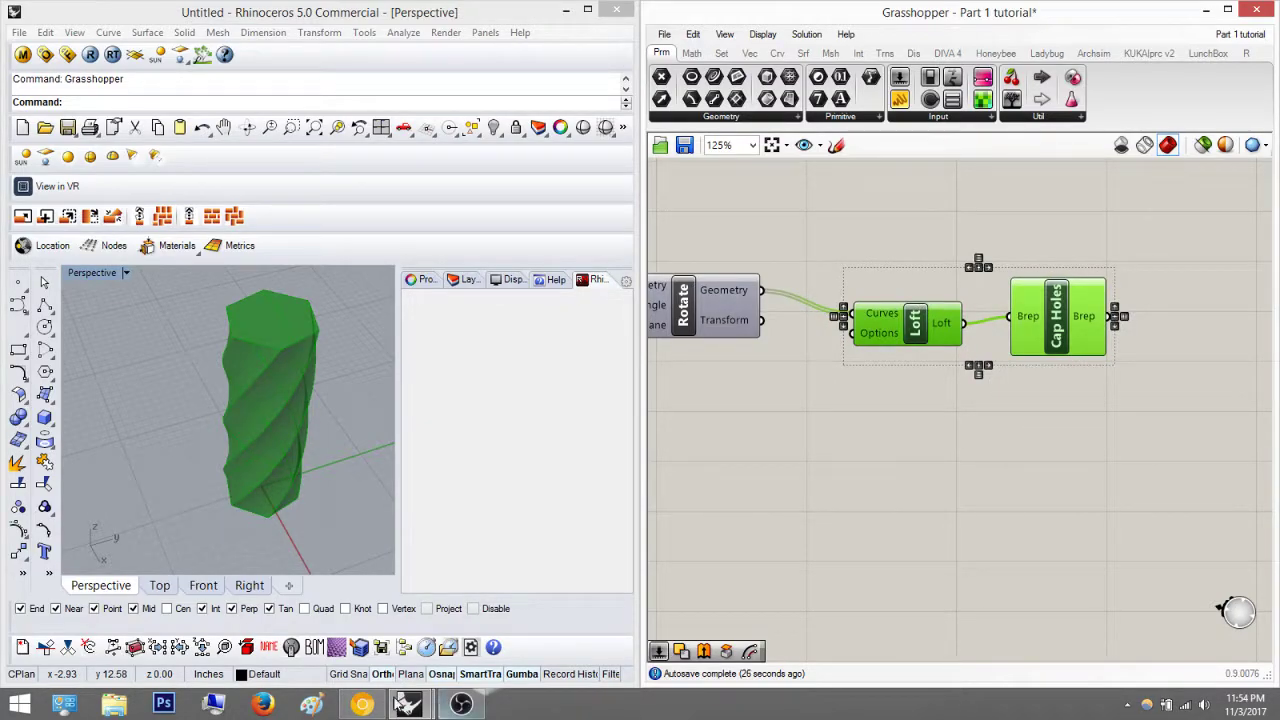
mouse_move(369, 706)
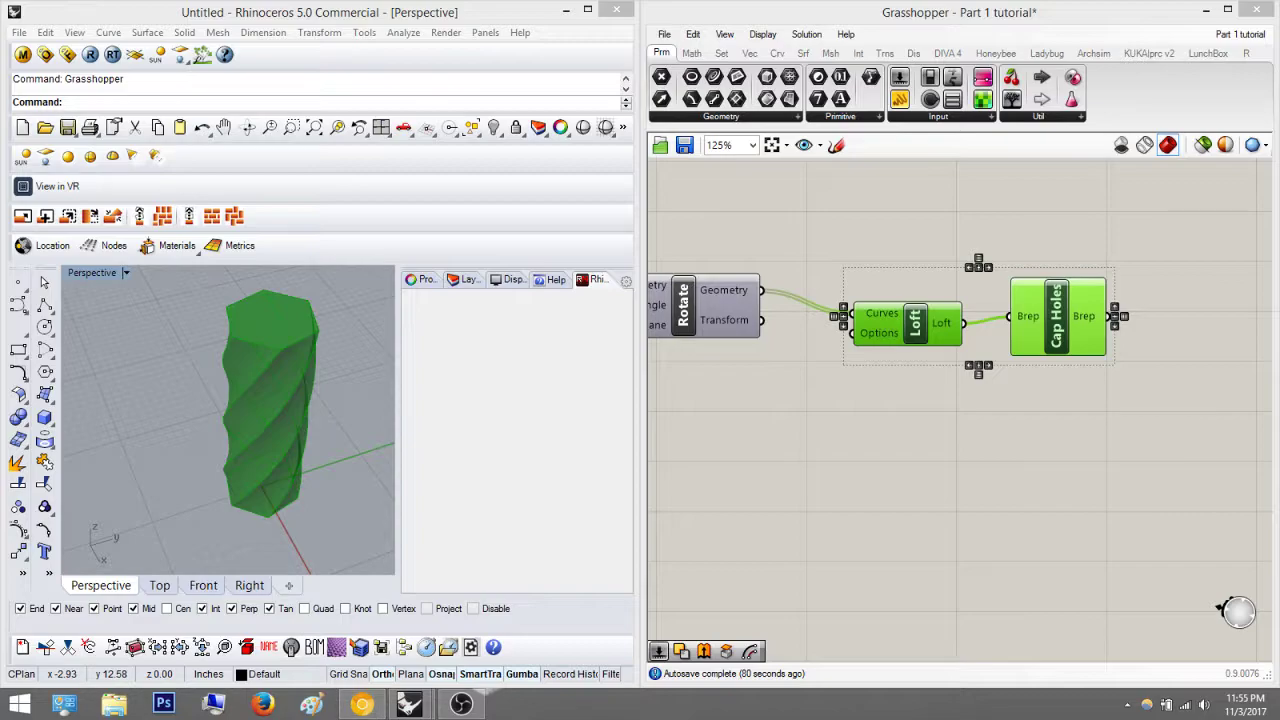
left_click(1163, 436)
Step: Inspect the twisted hexagonal tower from above and from the side
right_click_drag(1131, 429, 1080, 442)
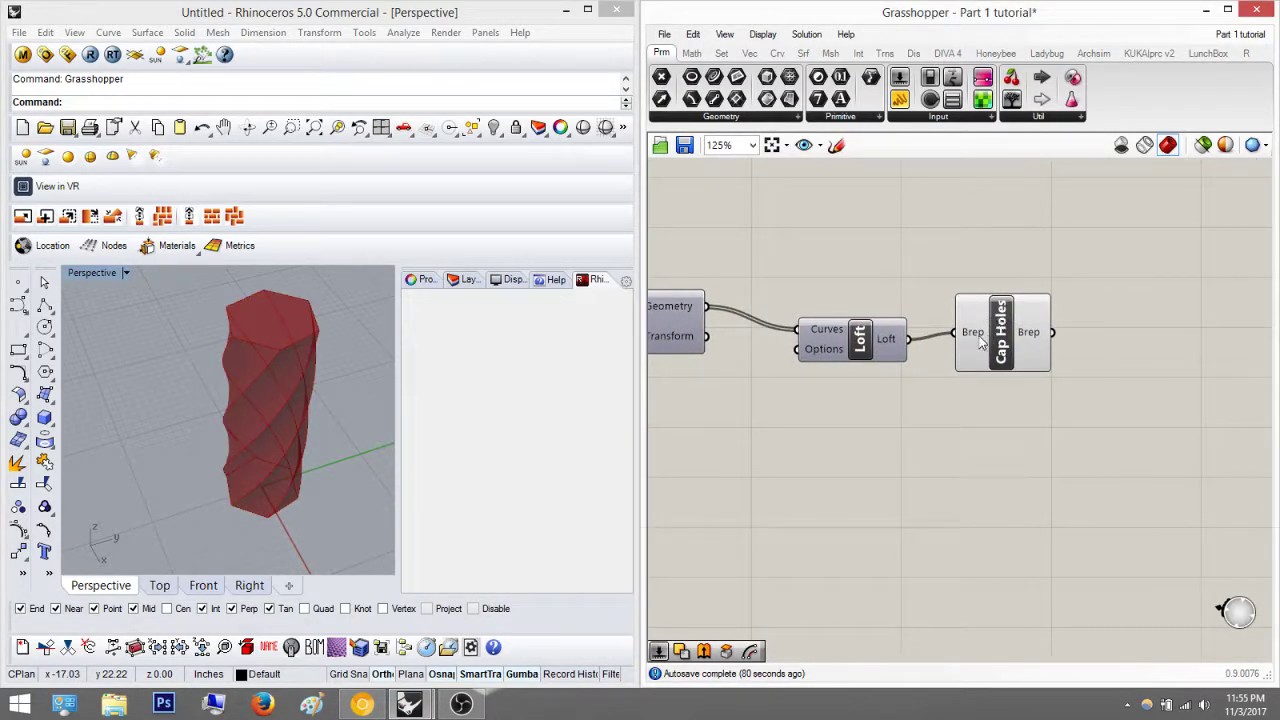
right_click_drag(252, 394, 290, 418)
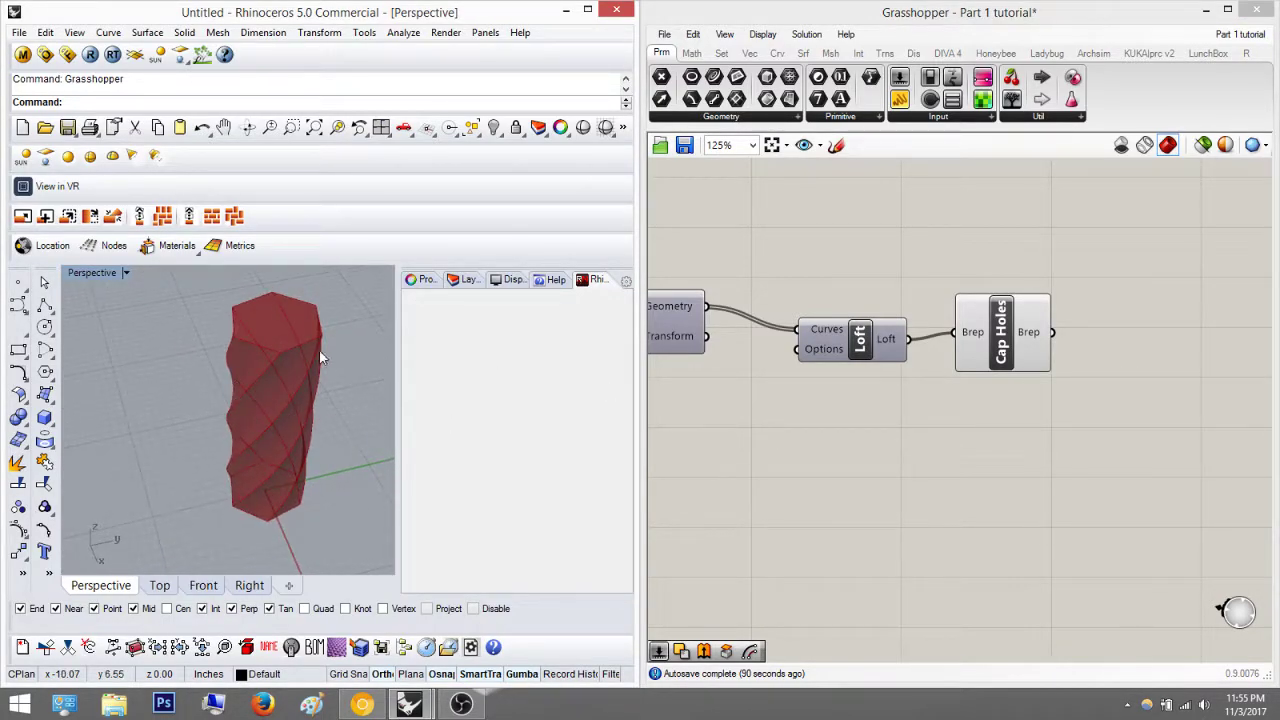
right_click_drag(224, 329, 303, 331)
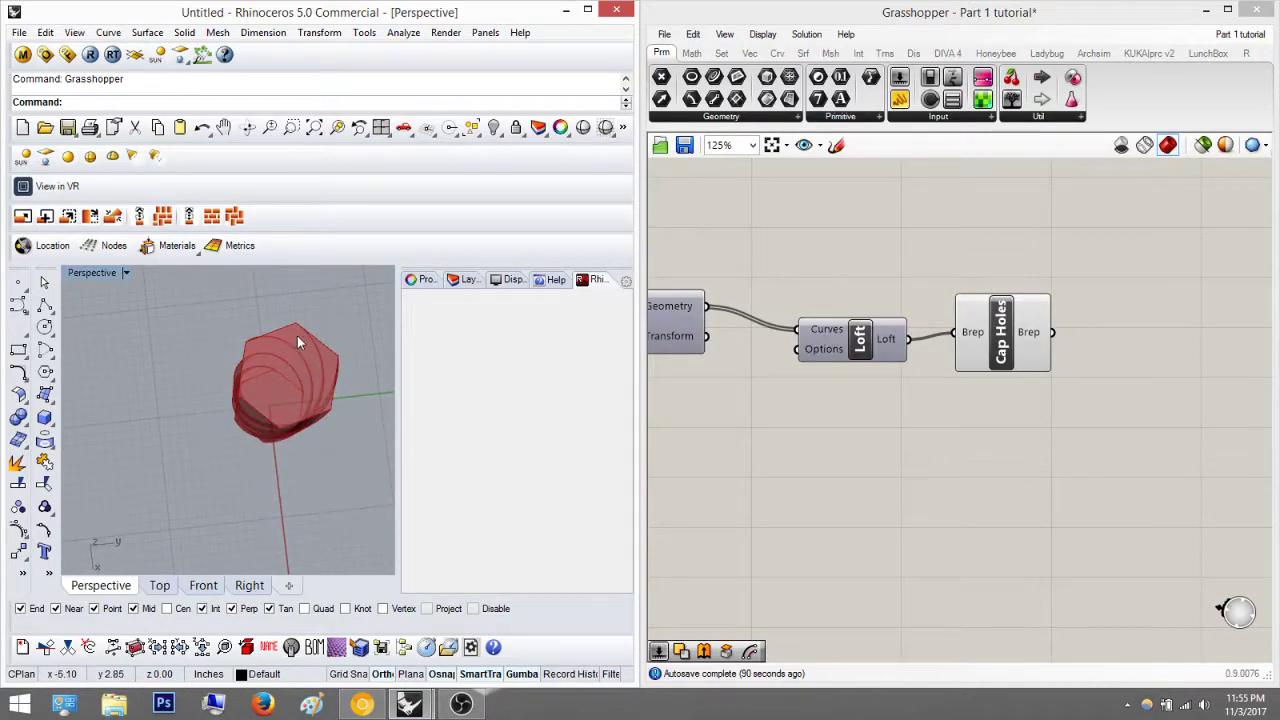
scroll(300, 331, "up", 3)
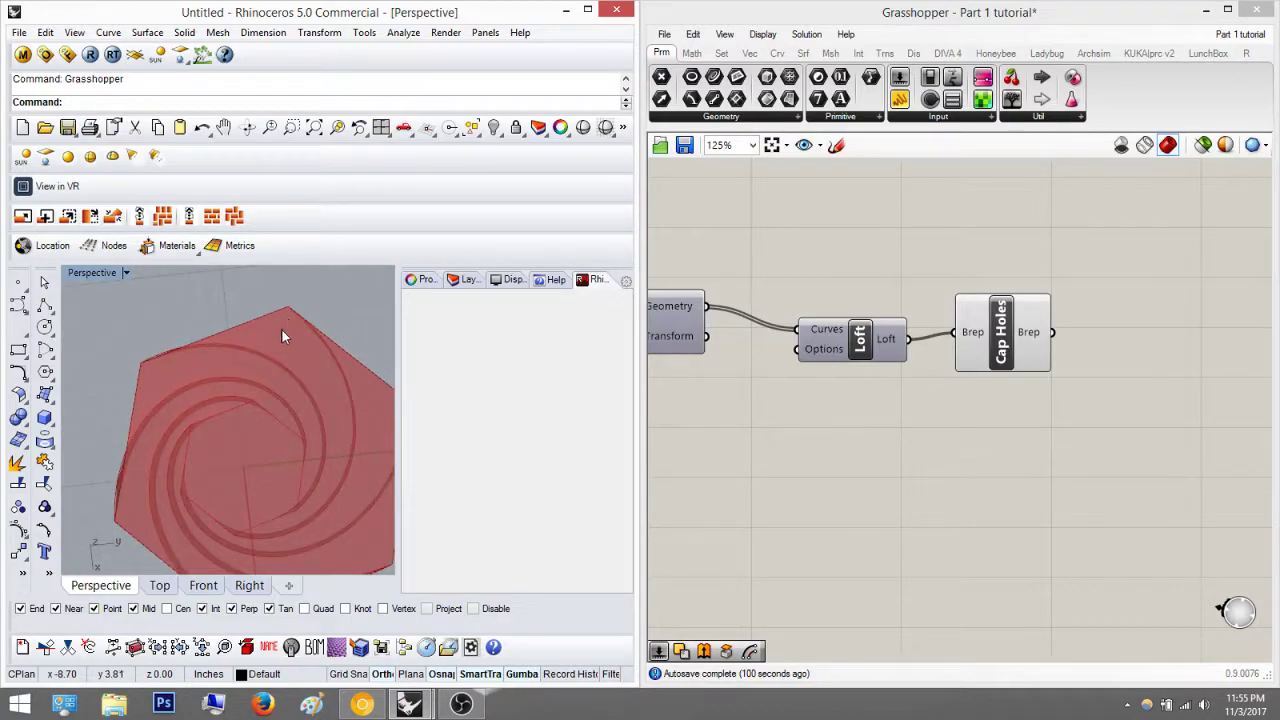
right_click_drag(206, 381, 228, 361)
scroll(240, 368, "down", 3)
Step: Delete the Loft and Cap Holes components after the Rotate component
scroll(903, 428, "down", 2)
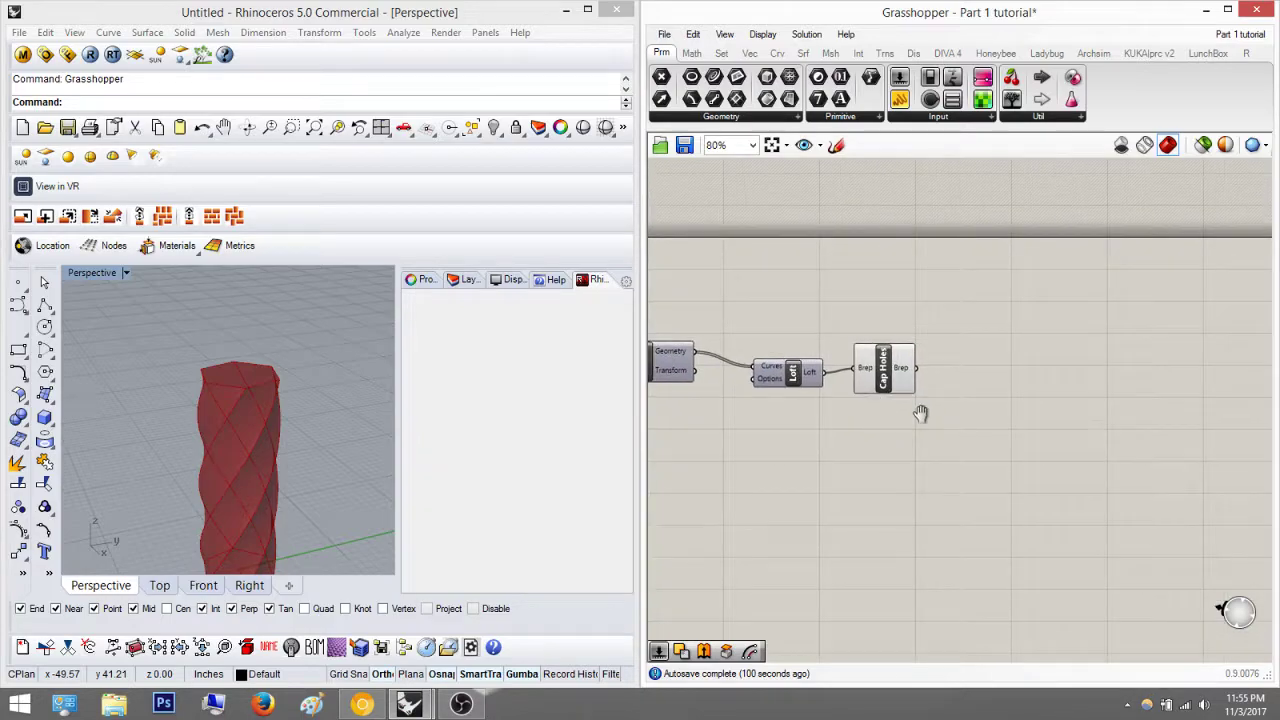
right_click_drag(920, 413, 975, 406)
left_click_drag(990, 434, 833, 323)
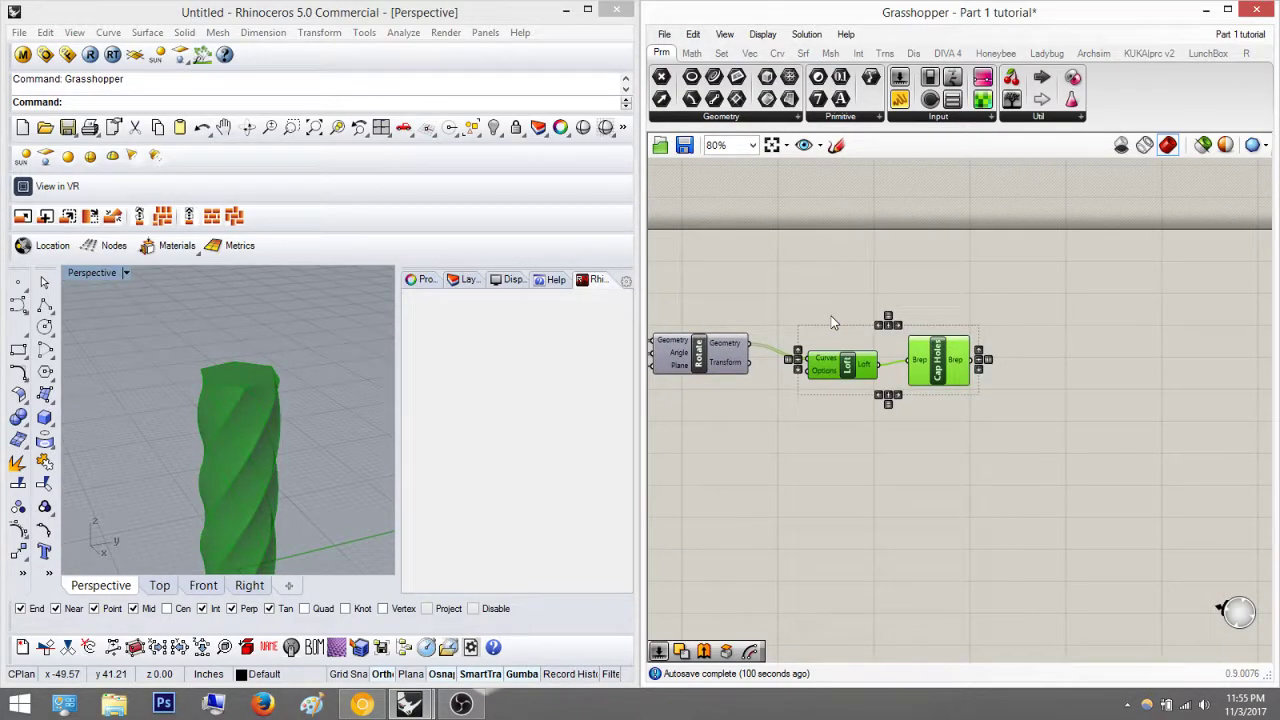
key("Delete")
Step: Turn on the preview of the Rotate component to show its rotated polygons
right_click_drag(776, 374, 966, 390)
left_click(918, 378)
middle_click(918, 378)
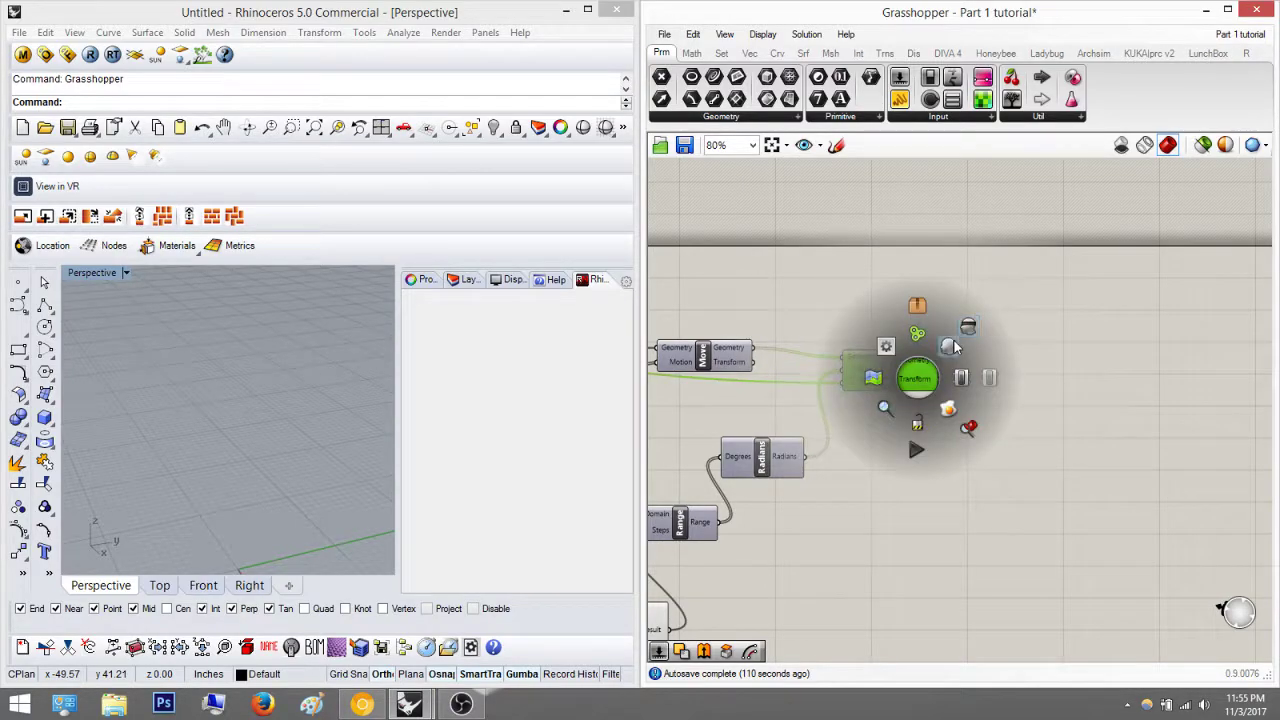
left_click(958, 343)
Step: Examine the stack of rotated hexagons in the viewport and the Rotate component's inputs and outputs
right_click_drag(233, 377, 280, 329)
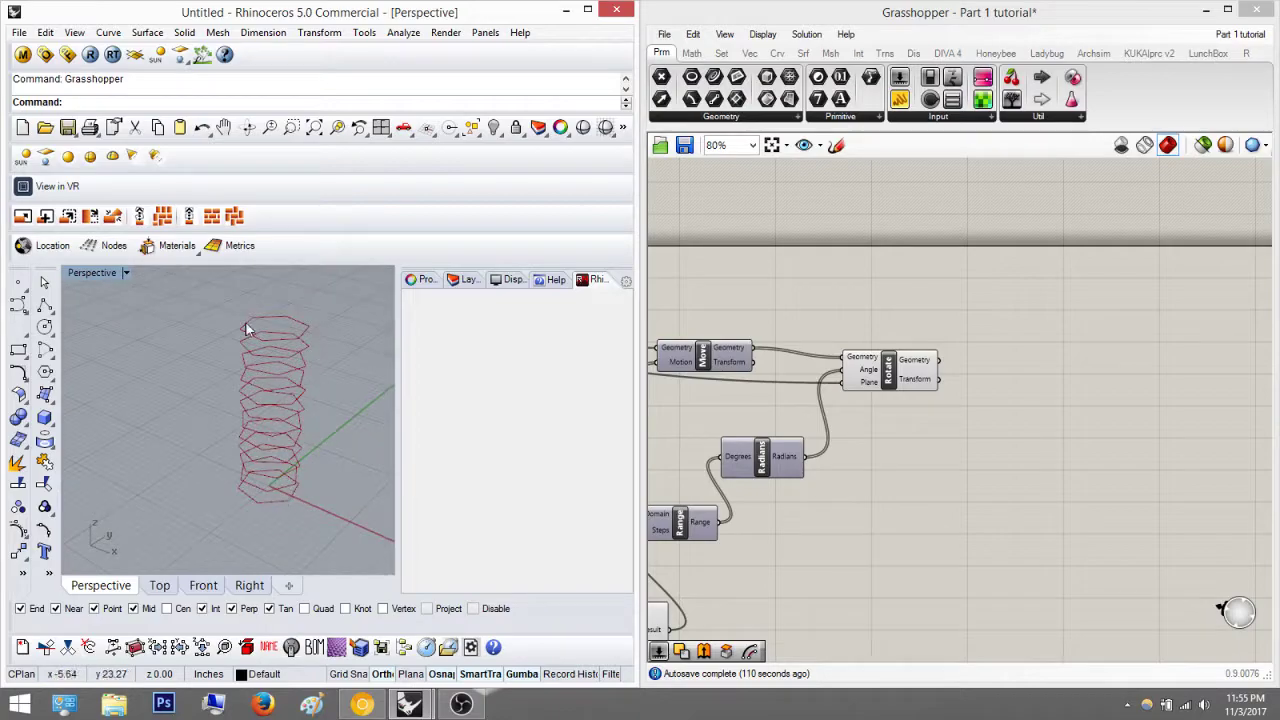
left_click(985, 351)
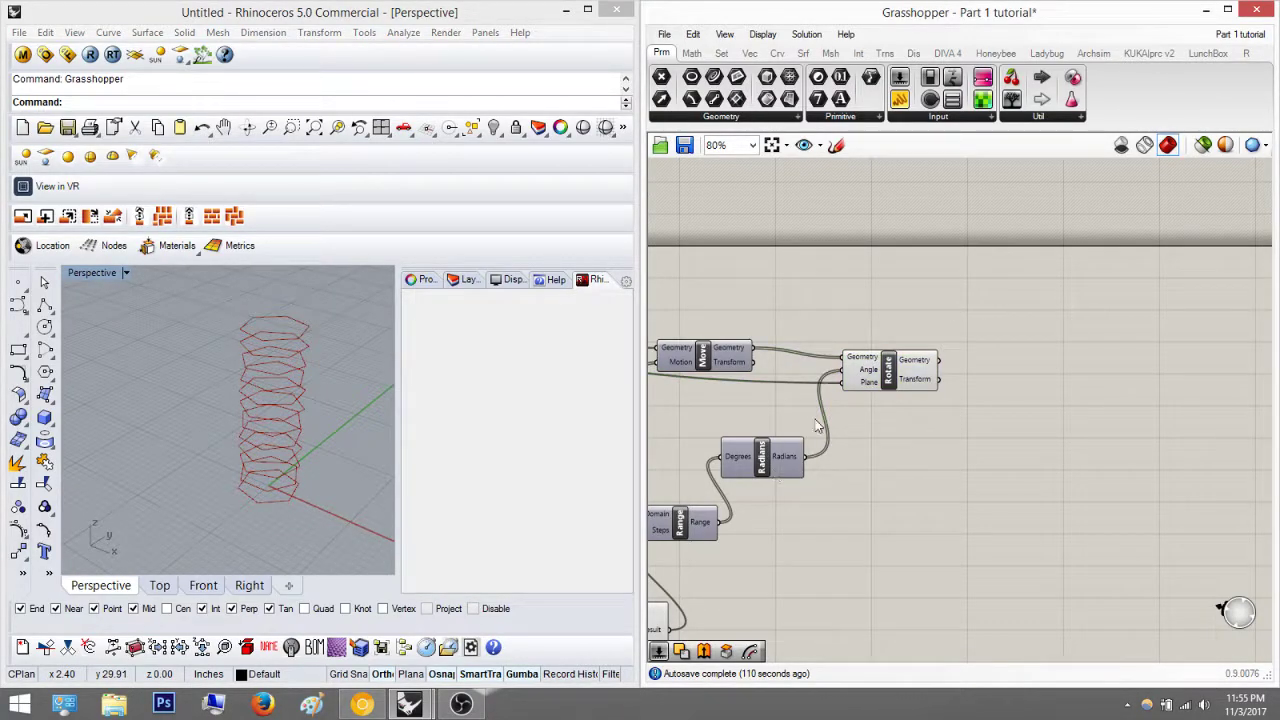
right_click_drag(283, 361, 316, 287)
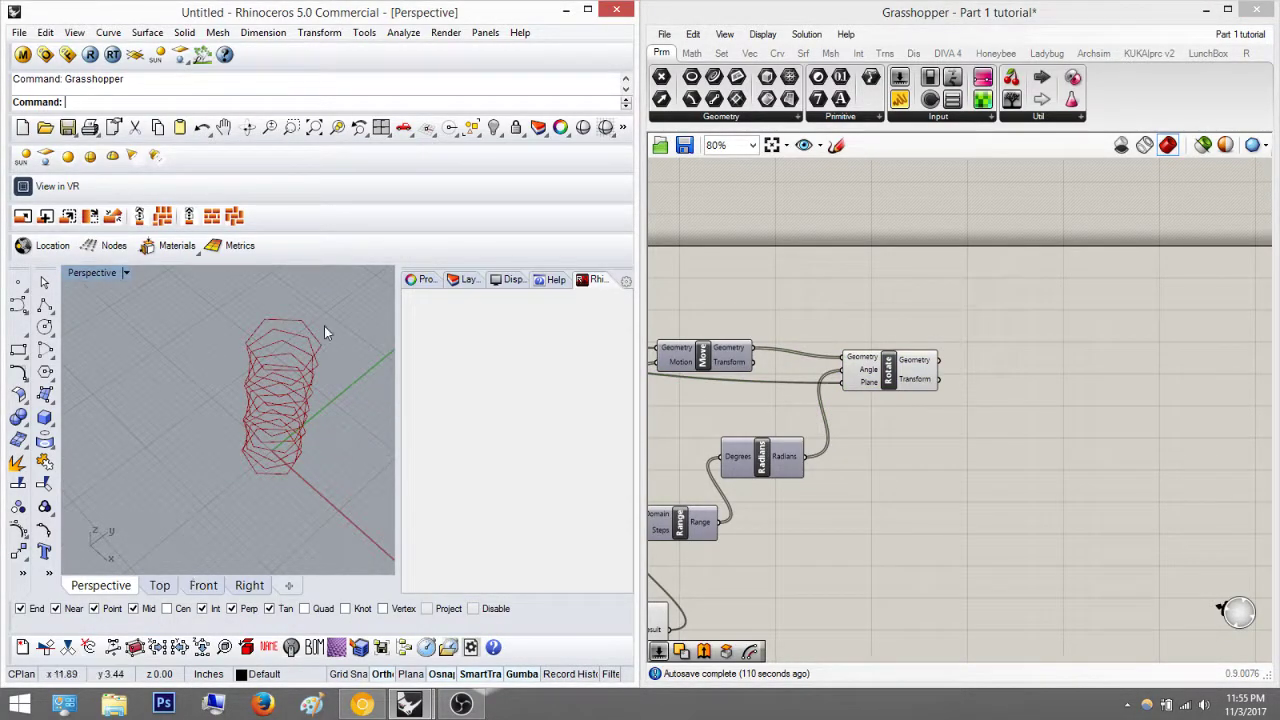
left_click(986, 383)
scroll(986, 384, "up", 4)
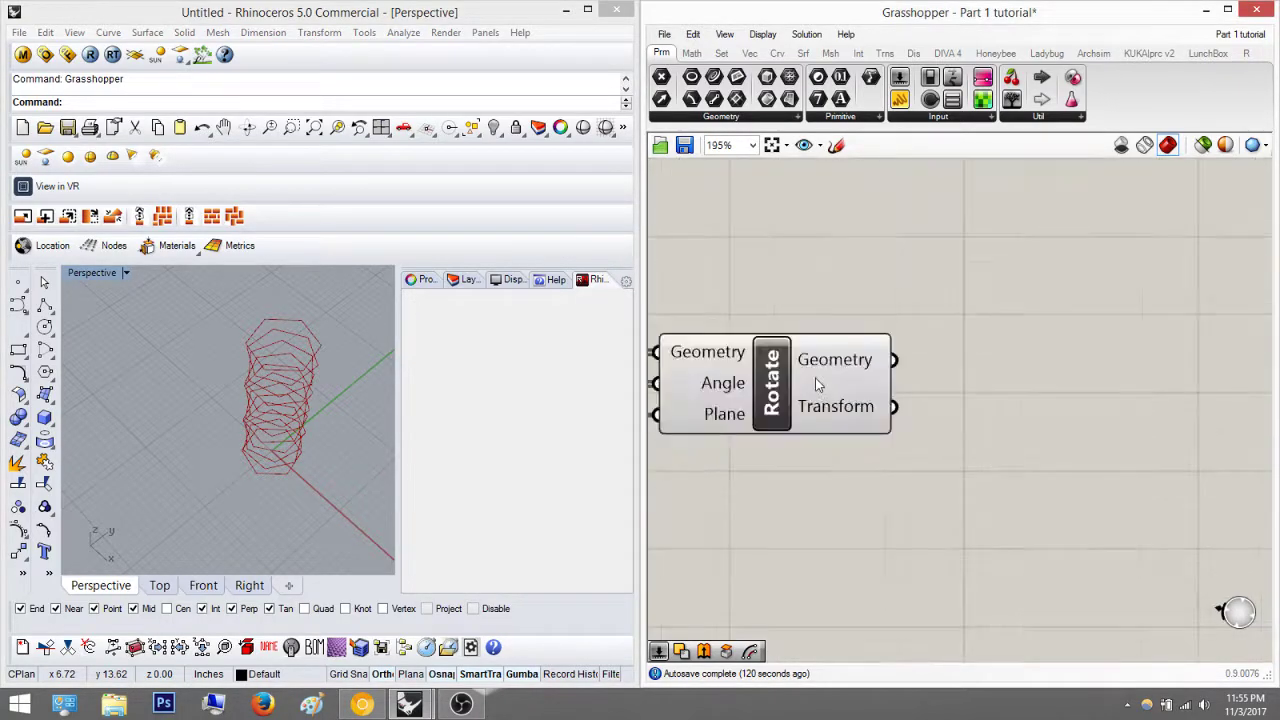
right_click_drag(980, 403, 809, 355)
right_click_drag(922, 364, 1059, 368)
right_click_drag(786, 332, 870, 336)
mouse_move(925, 340)
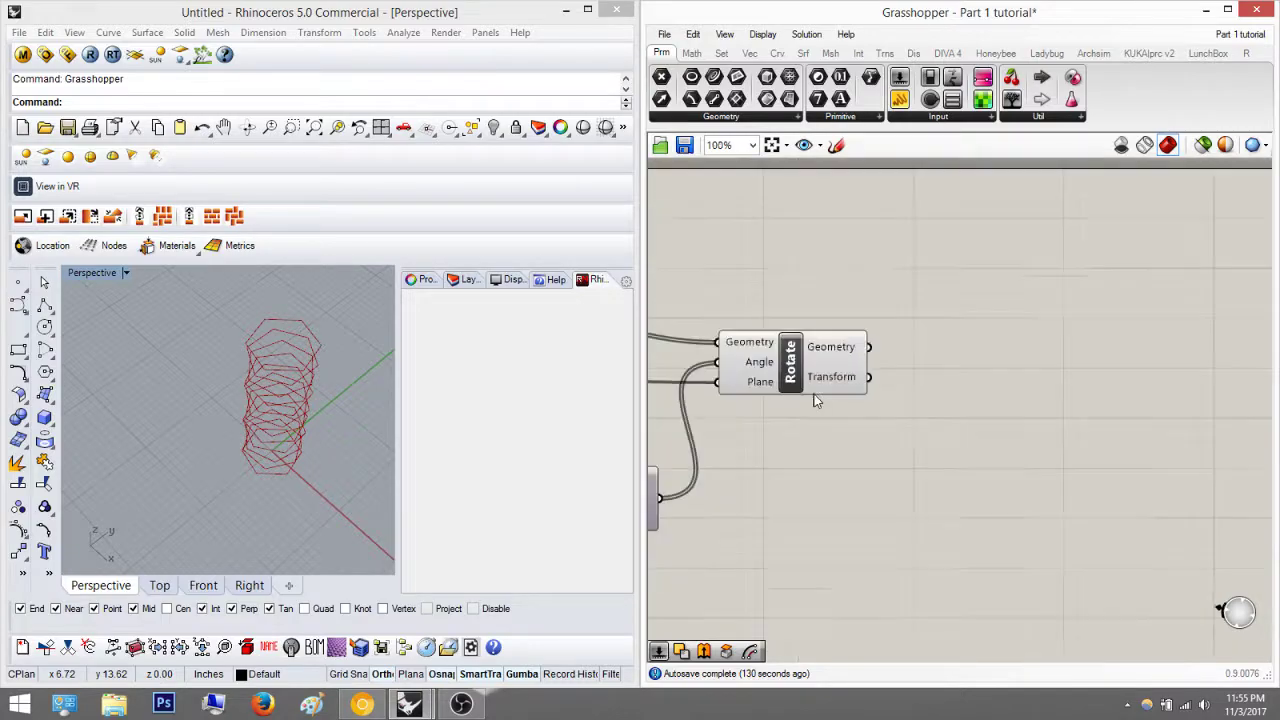
scroll(818, 388, "down", 5)
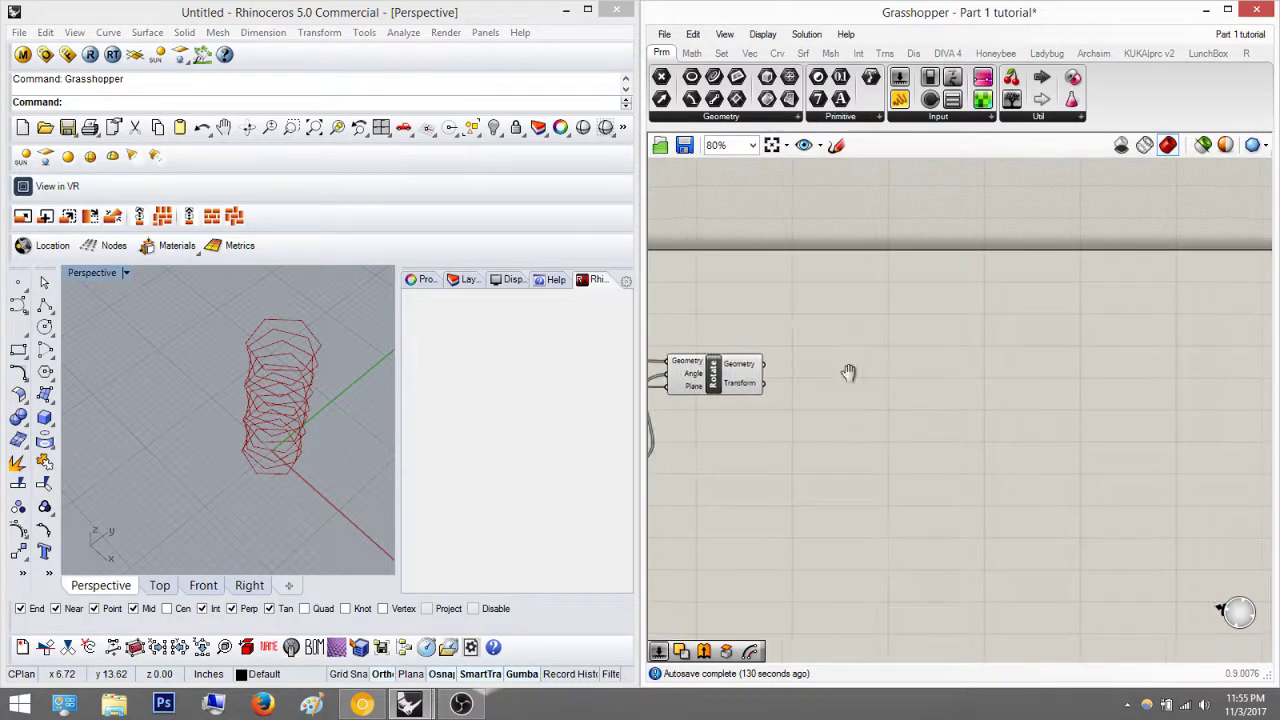
Step: Add the curve Offset component after the Rotate component
double_click(857, 394)
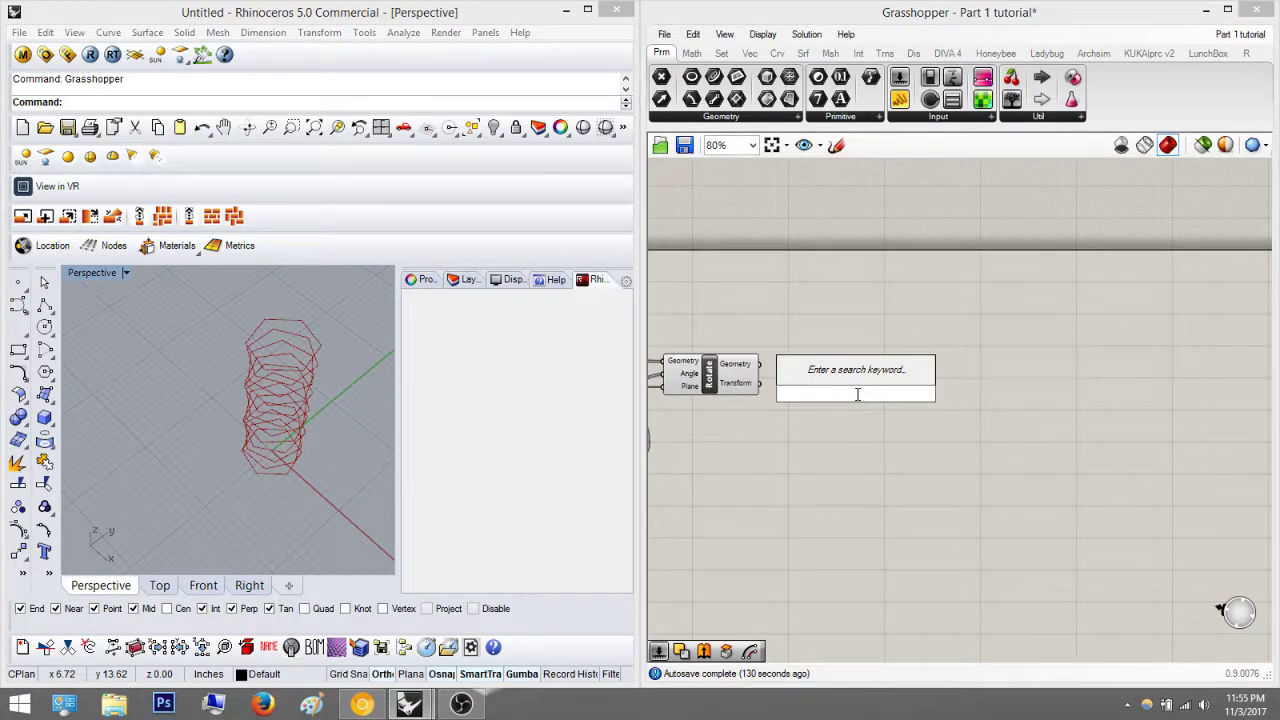
type("off")
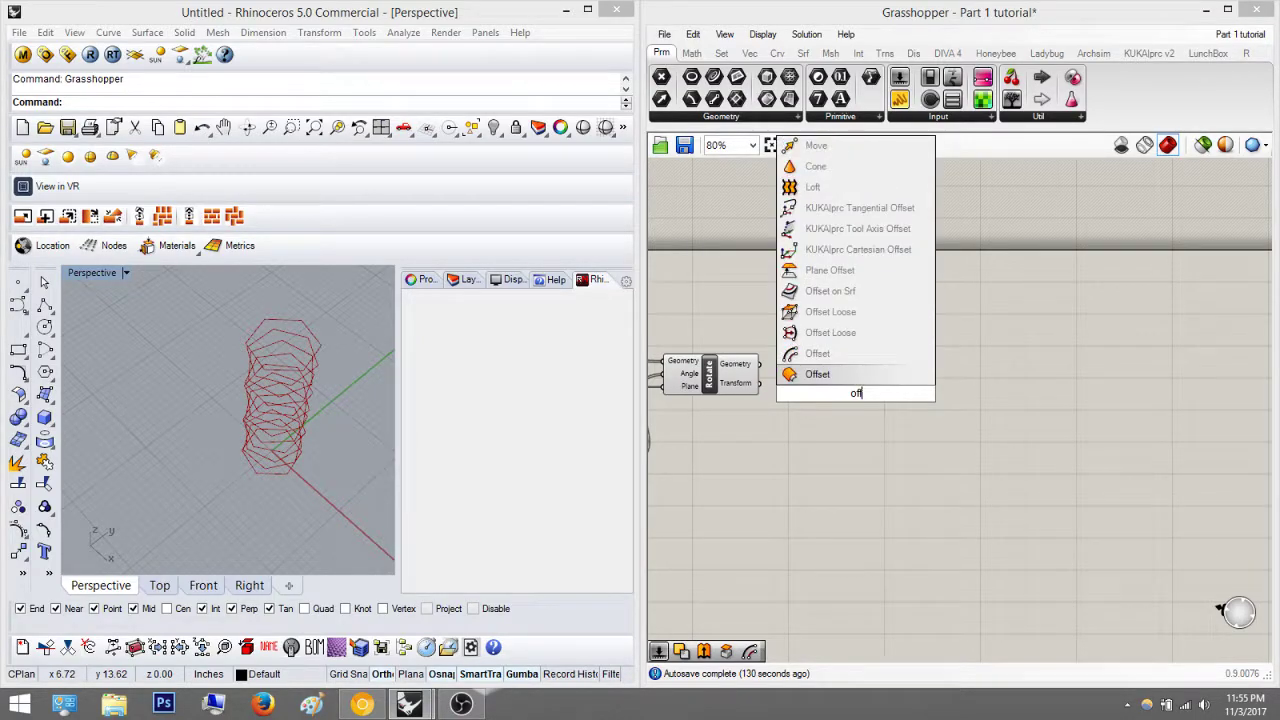
key("Up")
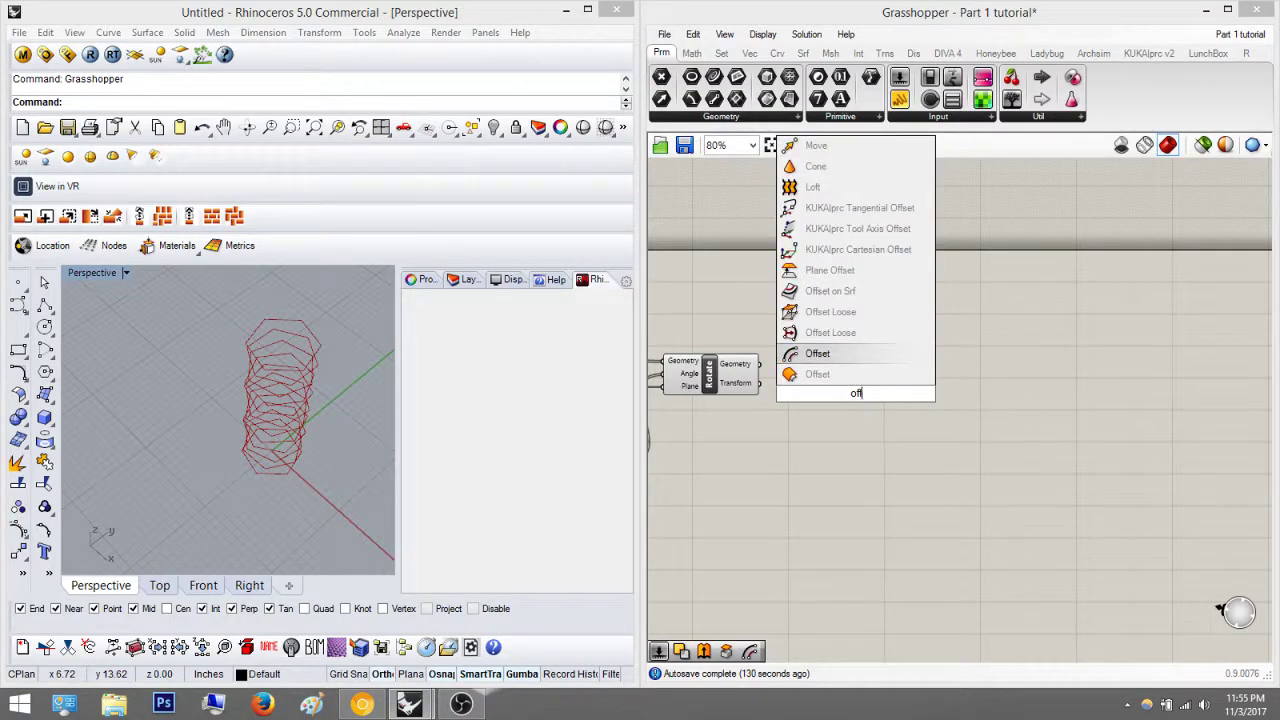
left_click(805, 352)
scroll(805, 351, "up", 3)
left_click(841, 377)
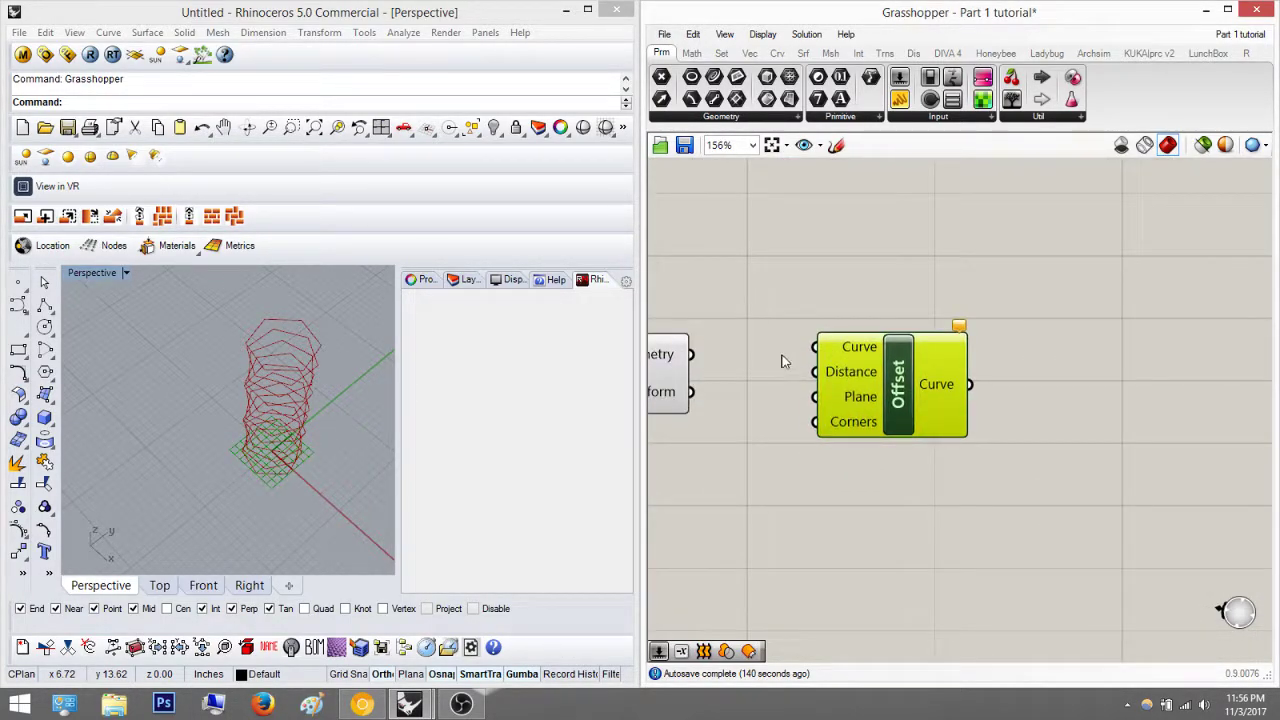
Step: Connect Rotate's Geometry output to Offset's Curve input and reposition the Offset component
scroll(843, 349, "up", 1)
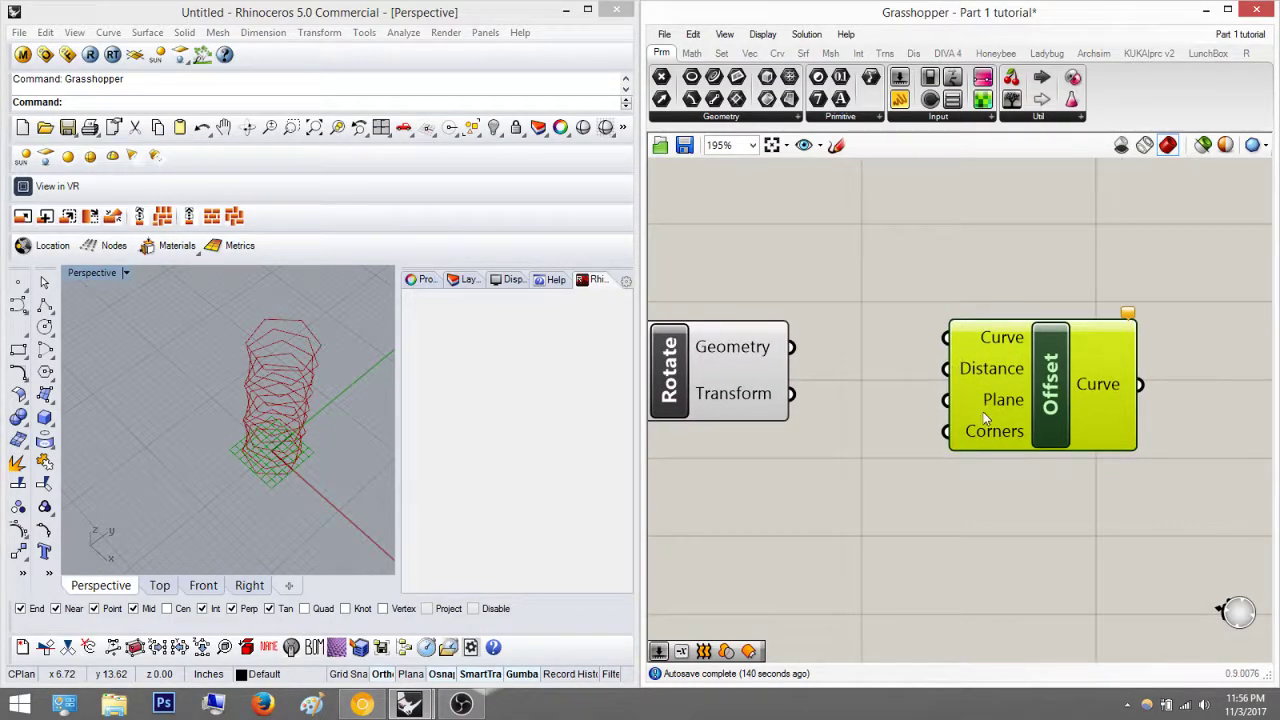
left_click_drag(800, 343, 955, 338)
right_click_drag(990, 388, 857, 341)
left_click_drag(879, 346, 913, 368)
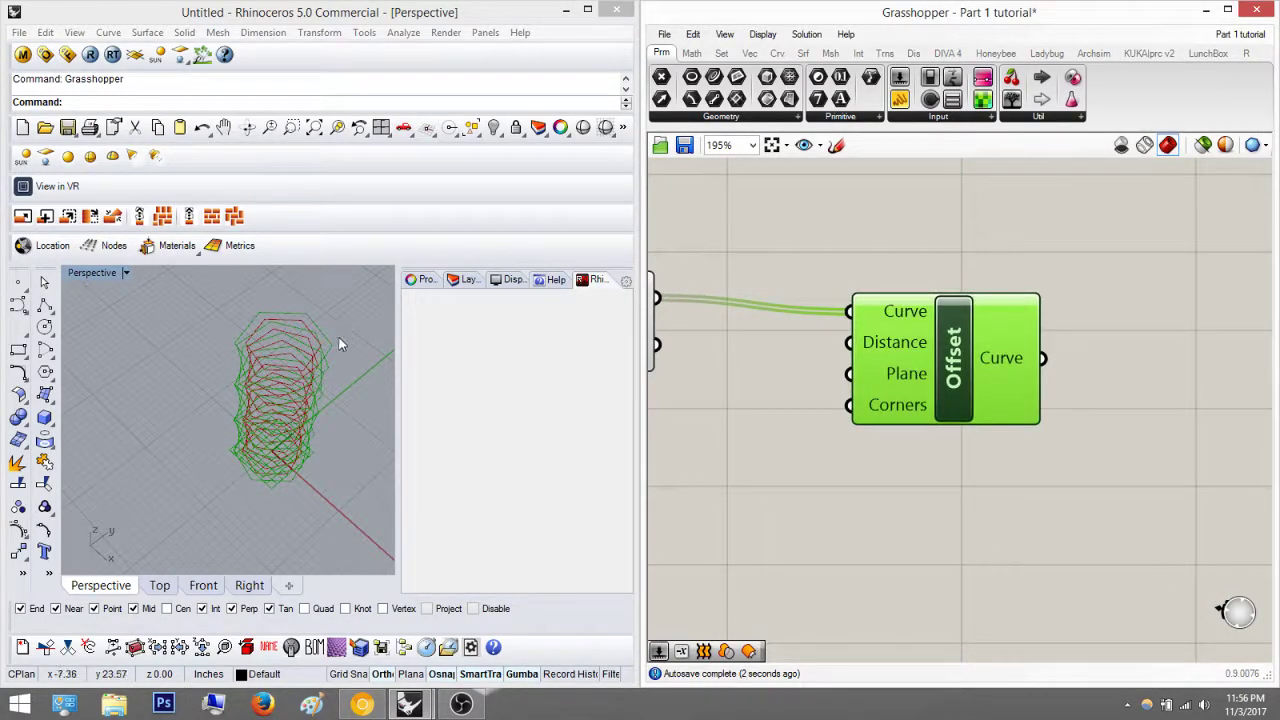
Step: Compare the rotated polygons with their offset curves by highlighting the Rotate and Offset components alternately
scroll(277, 335, "up", 4)
right_click_drag(205, 316, 365, 352)
left_click(795, 406)
right_click_drag(849, 337, 1023, 355)
left_click(764, 342)
middle_click(765, 342)
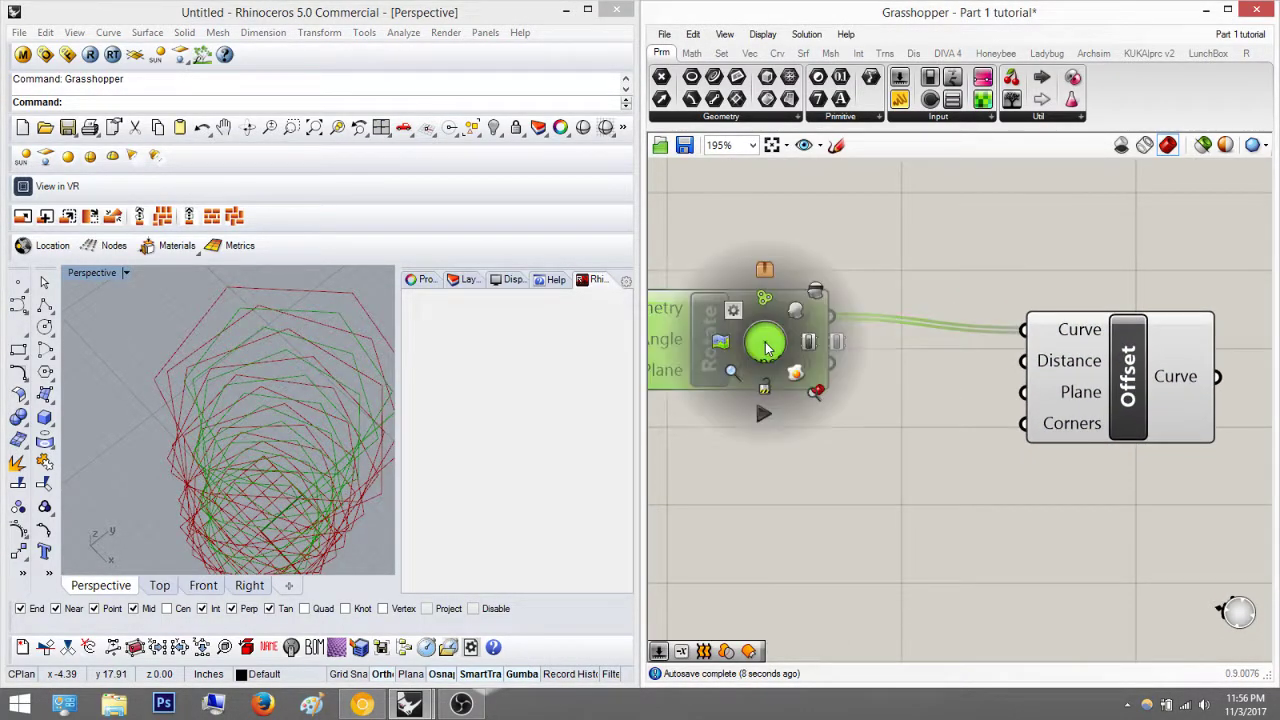
left_click(1093, 368)
left_click(802, 340)
left_click(1046, 362)
right_click_drag(971, 360, 1097, 318)
Step: Add a Negative component and connect its Result to Offset's Distance input
right_click_drag(1071, 423, 1005, 370)
left_click(981, 407)
double_click(981, 407)
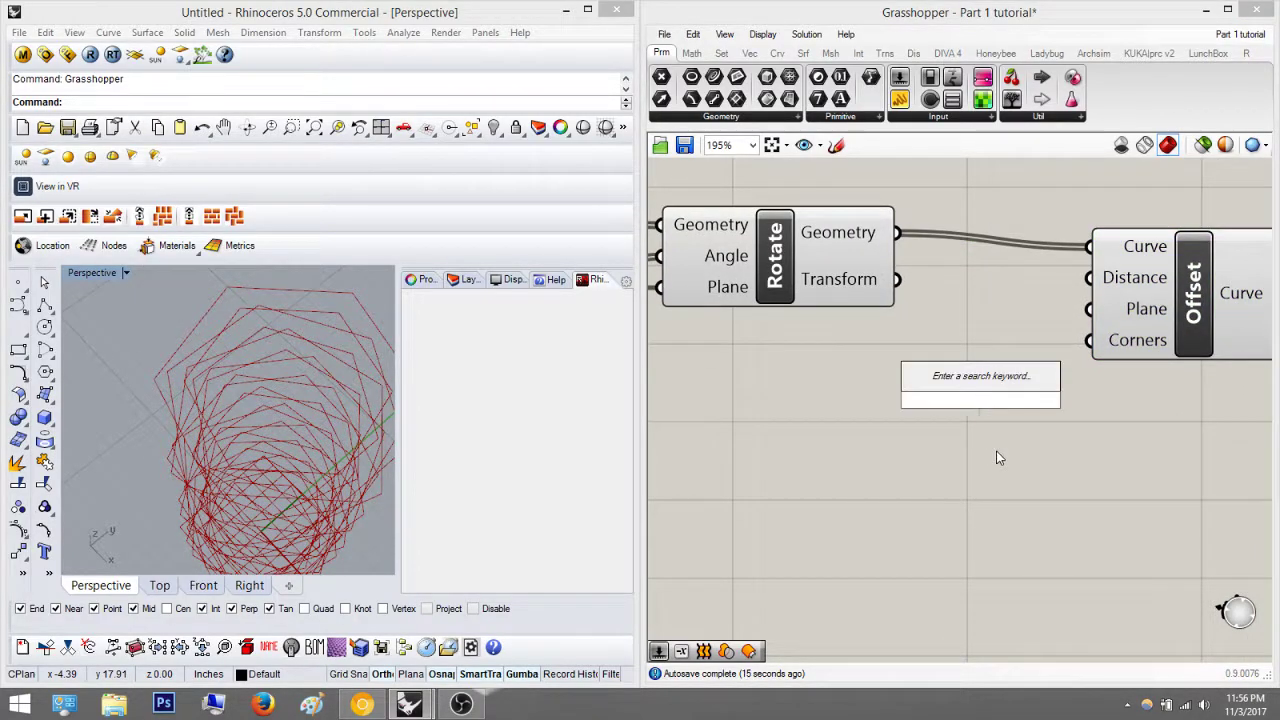
type("neg")
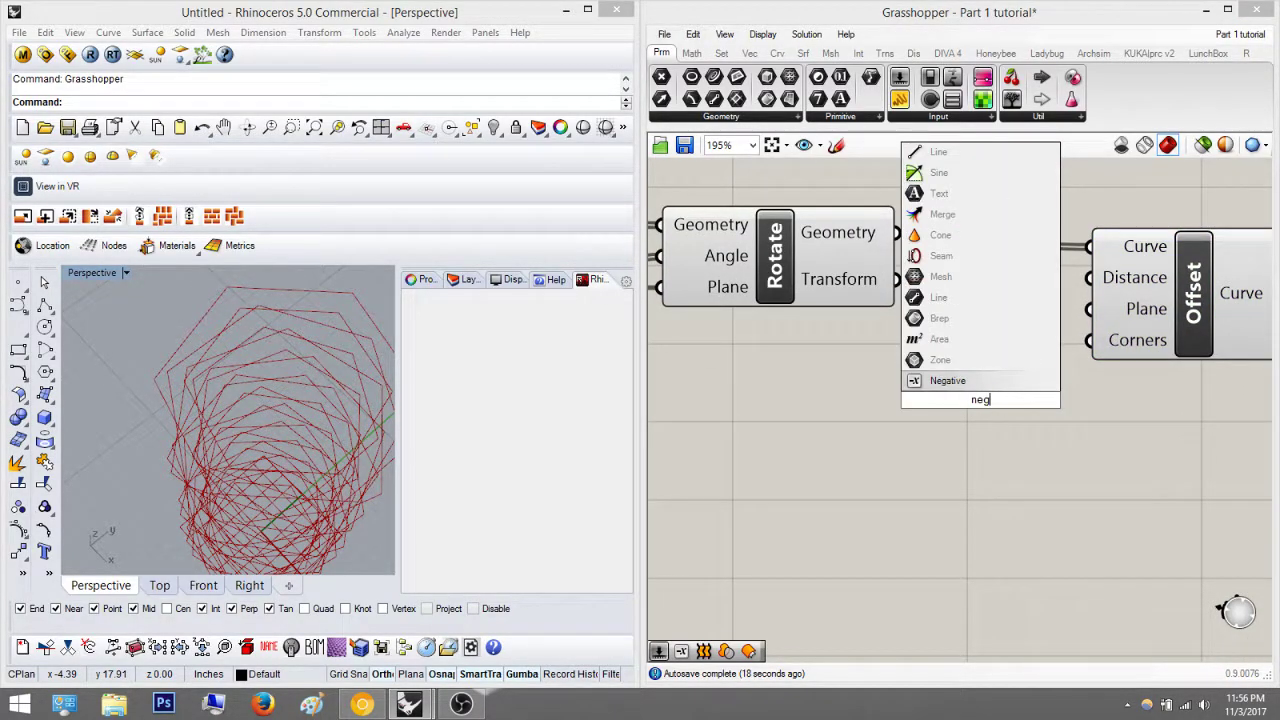
key("Return")
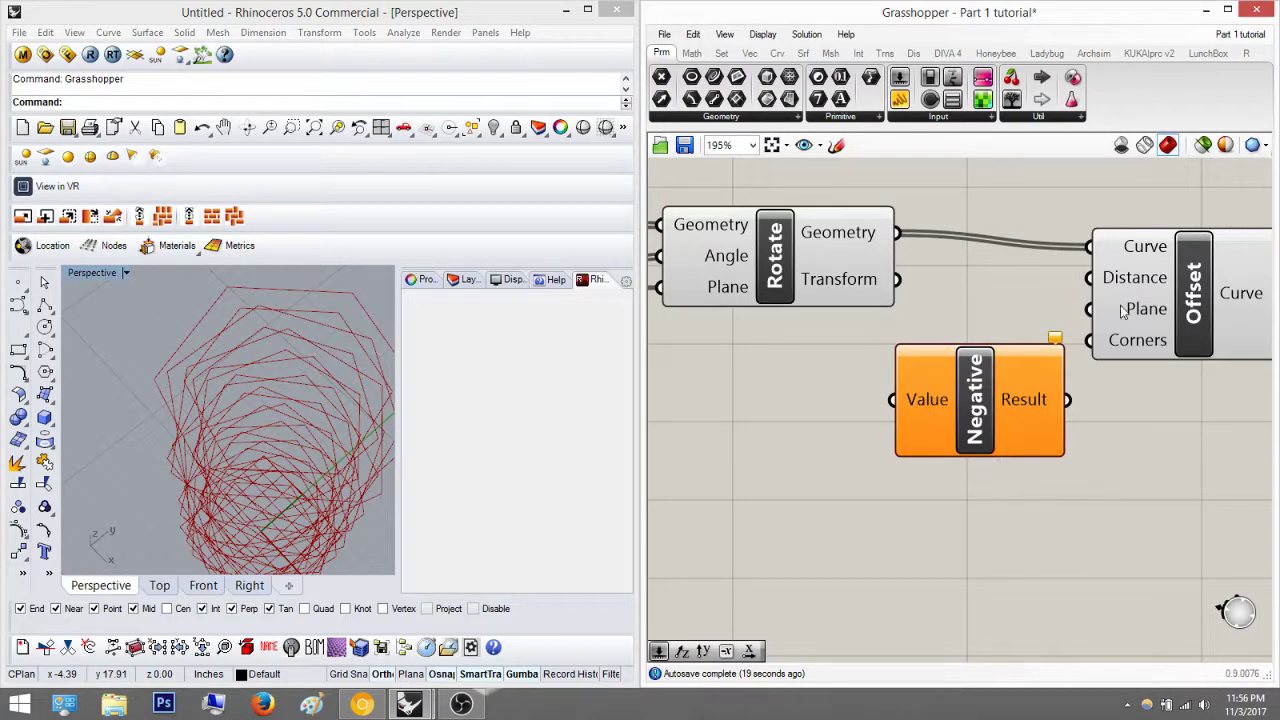
left_click_drag(1024, 400, 1090, 278)
Step: Add a number slider with the value 0.125 and connect it to Negative's Value input
right_click_drag(756, 546, 853, 515)
double_click(831, 469)
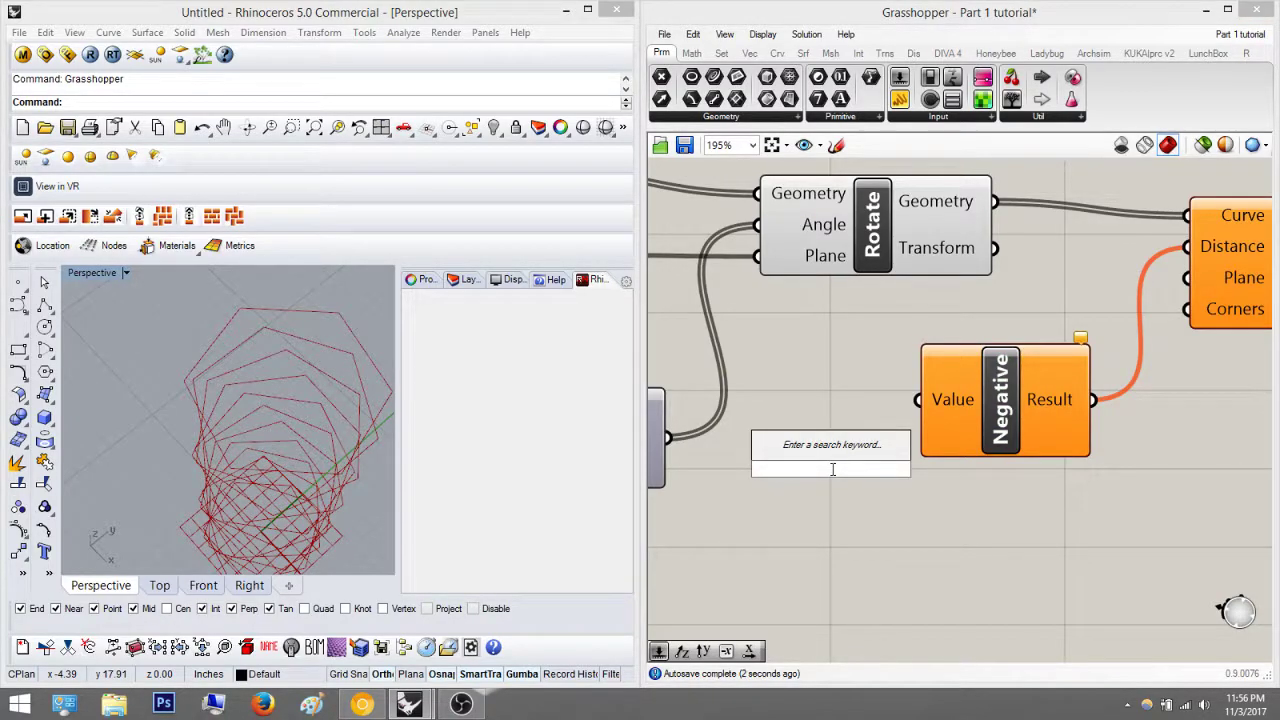
type("0.125")
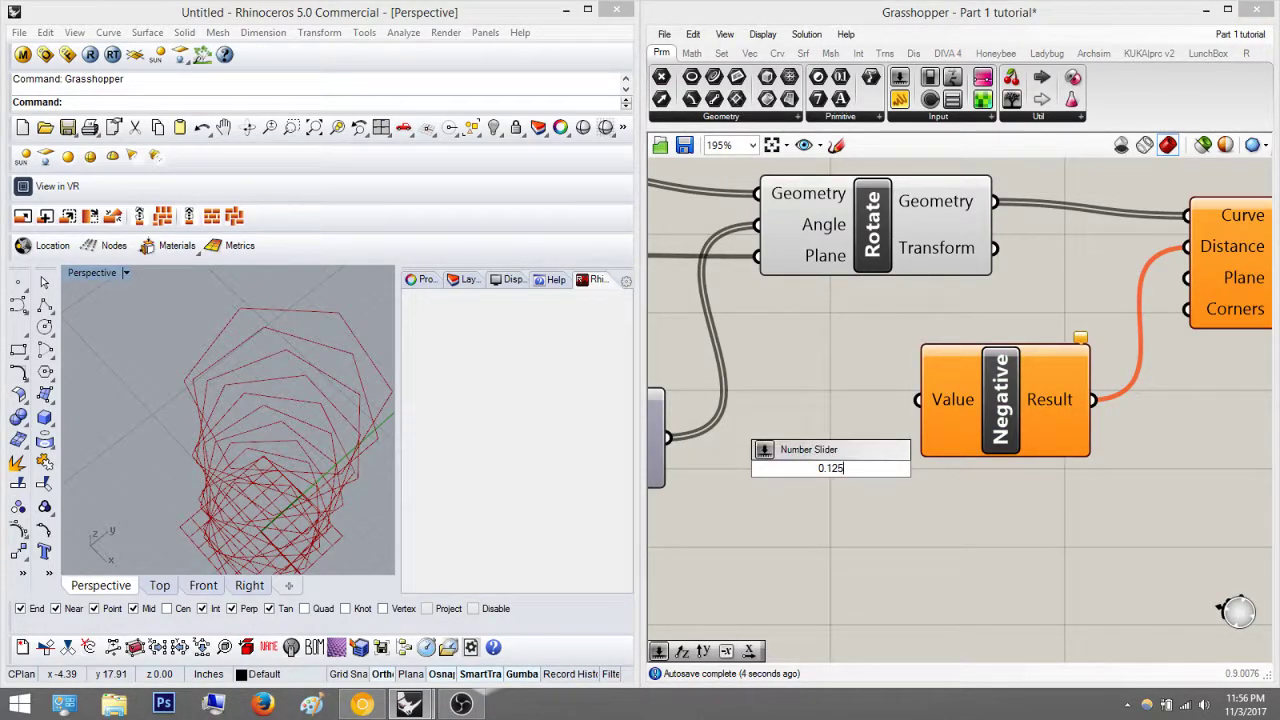
key("Return")
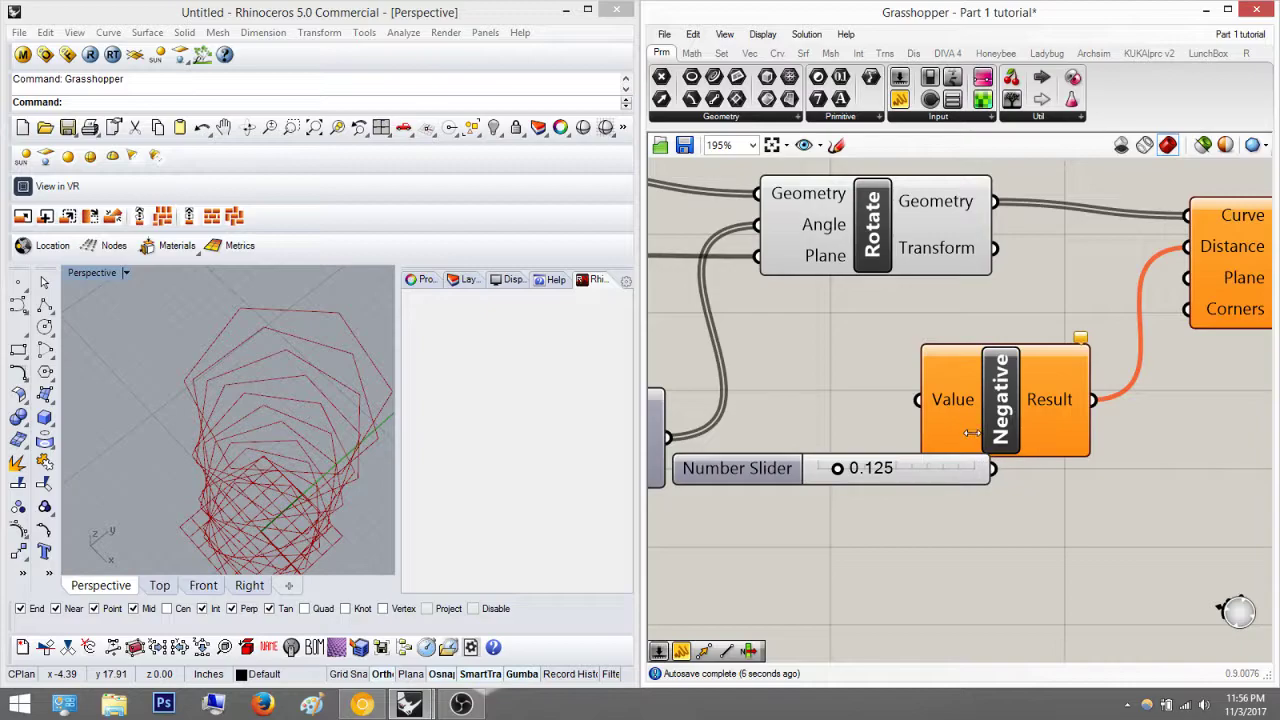
left_click_drag(994, 468, 920, 400)
right_click_drag(335, 362, 360, 390)
scroll(281, 345, "up", 4)
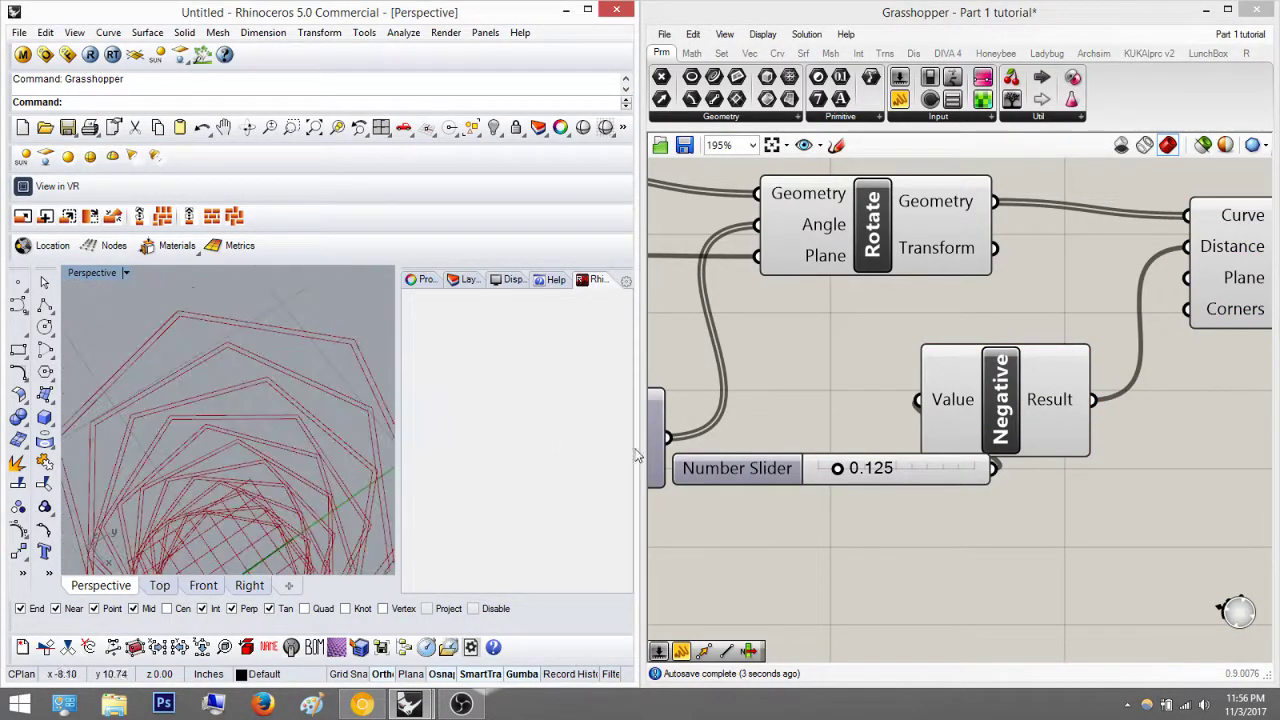
Step: Move the 0.125 number slider clear of the Negative component, below and to its left
left_click_drag(758, 474, 698, 563)
left_click(777, 460)
right_click_drag(777, 460, 728, 450)
scroll(990, 428, "down", 2)
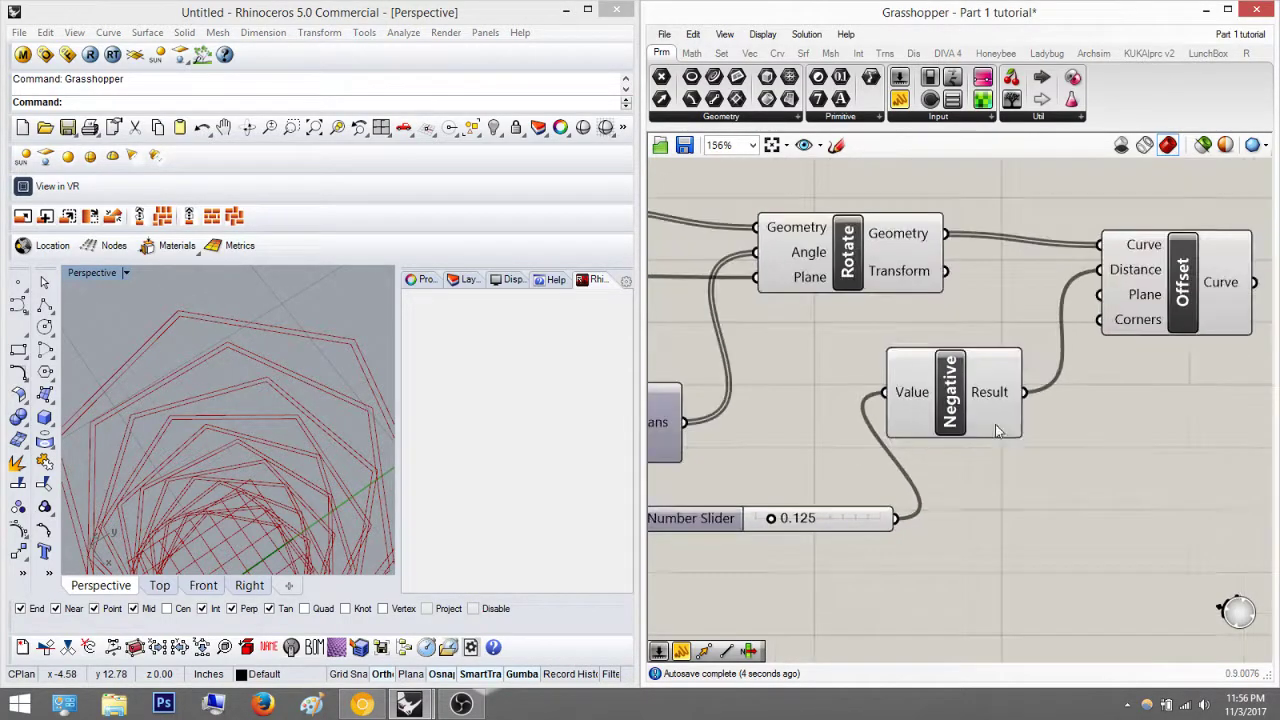
Step: Shift the Negative and Offset components together to the right, away from the number slider
right_click_drag(997, 429, 908, 453)
left_click(1045, 448)
left_click_drag(1062, 460, 921, 346)
left_click_drag(1045, 345, 1137, 353)
left_click(1098, 290)
right_click_drag(1086, 297, 897, 297)
left_click(957, 355)
left_click(1049, 341)
right_click_drag(960, 357, 932, 345)
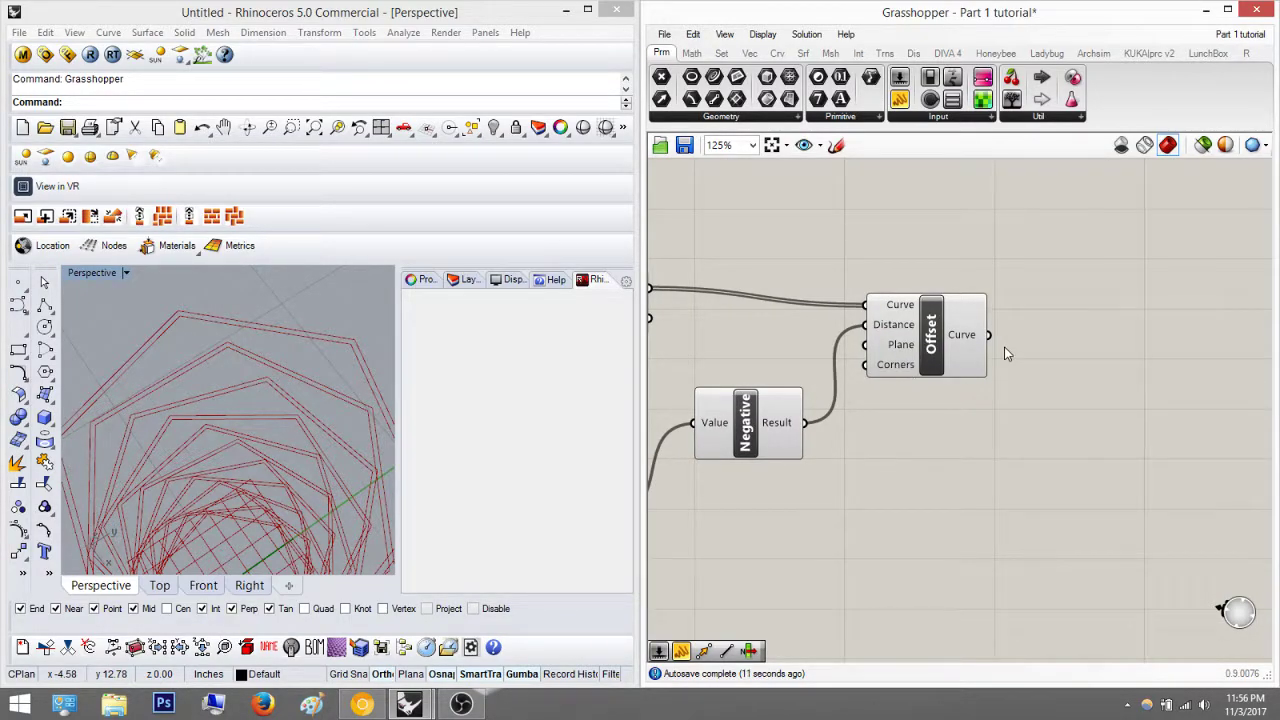
Step: Examine the outer rotated polygons and the inward offset curves by highlighting Rotate, then Offset
right_click_drag(820, 358, 920, 375)
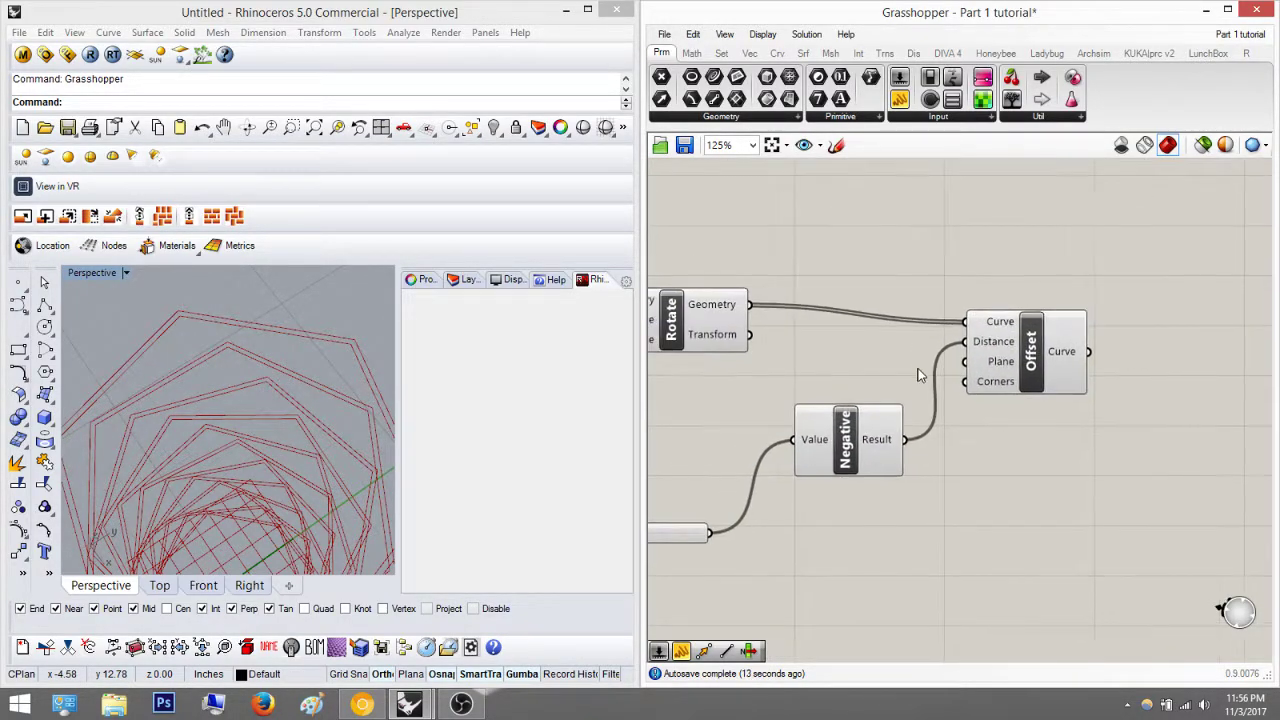
right_click_drag(1027, 370, 1162, 376)
left_click(825, 316)
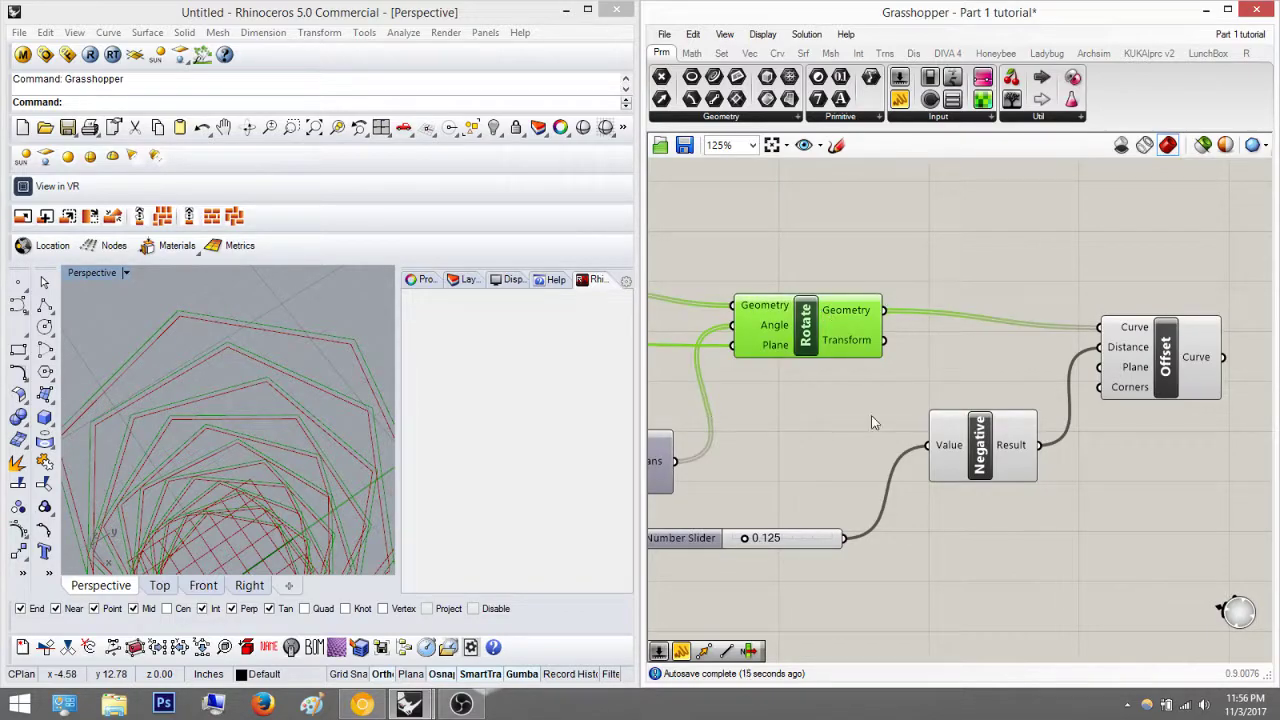
right_click_drag(969, 314, 889, 386)
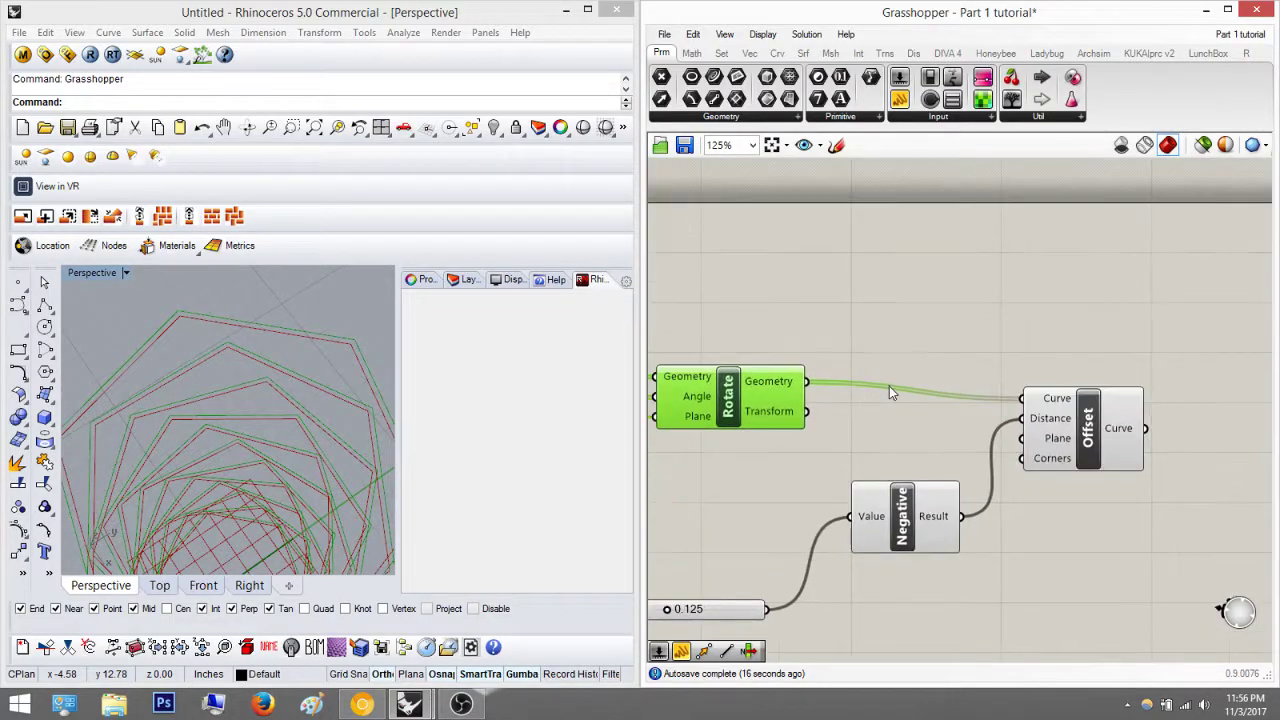
double_click(1065, 296)
left_click(1085, 440)
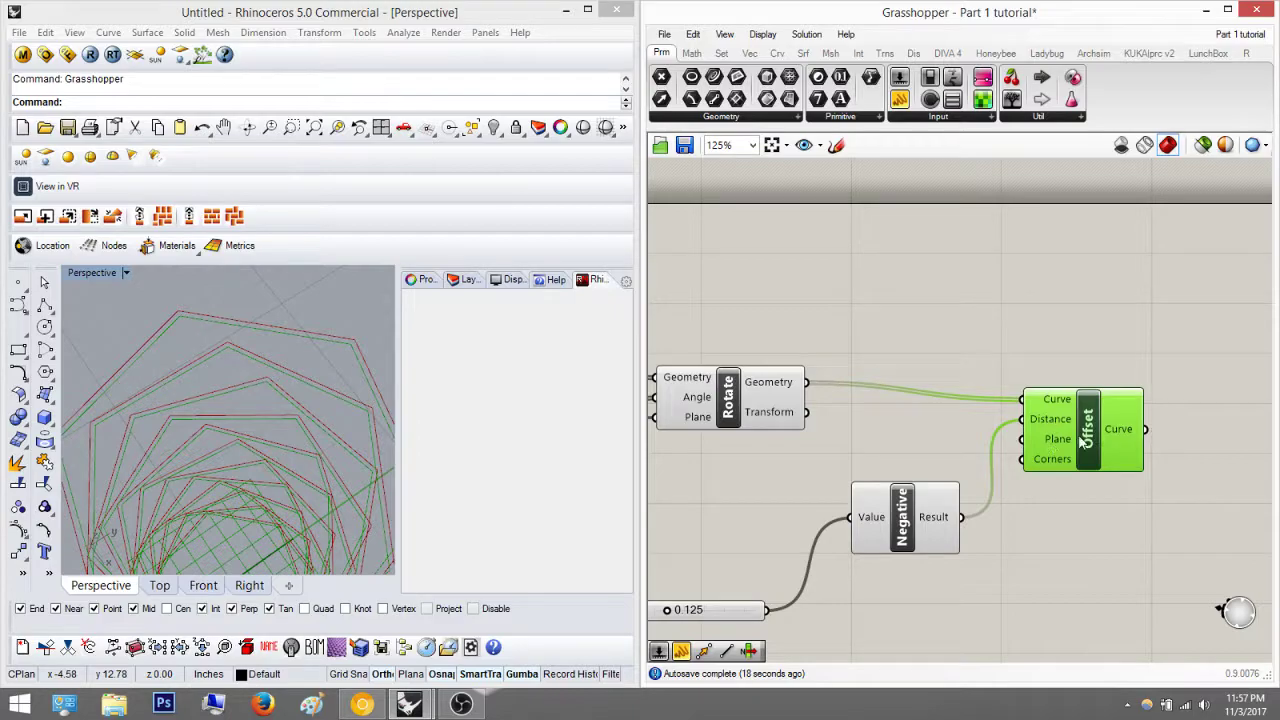
left_click(1128, 382)
right_click_drag(1034, 348, 972, 325)
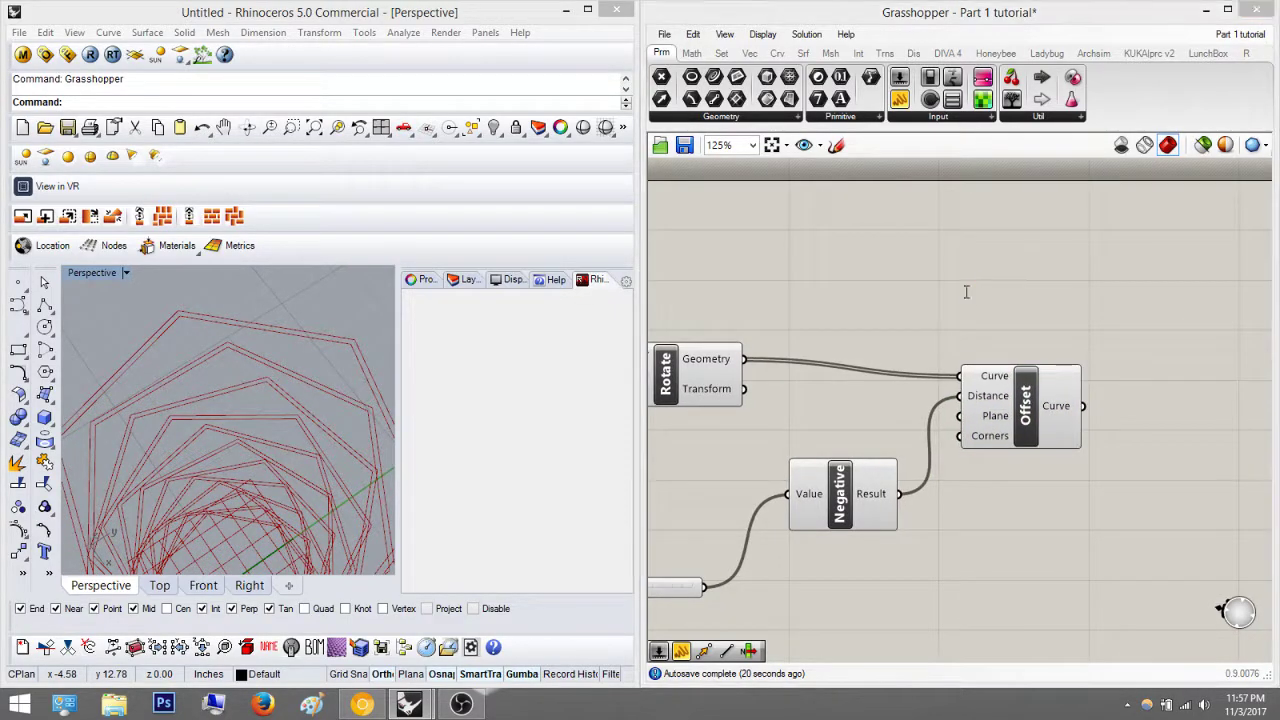
Step: Add a Boundary Surfaces component above Offset and feed its Edges input from Rotate's Geometry output
double_click(966, 291)
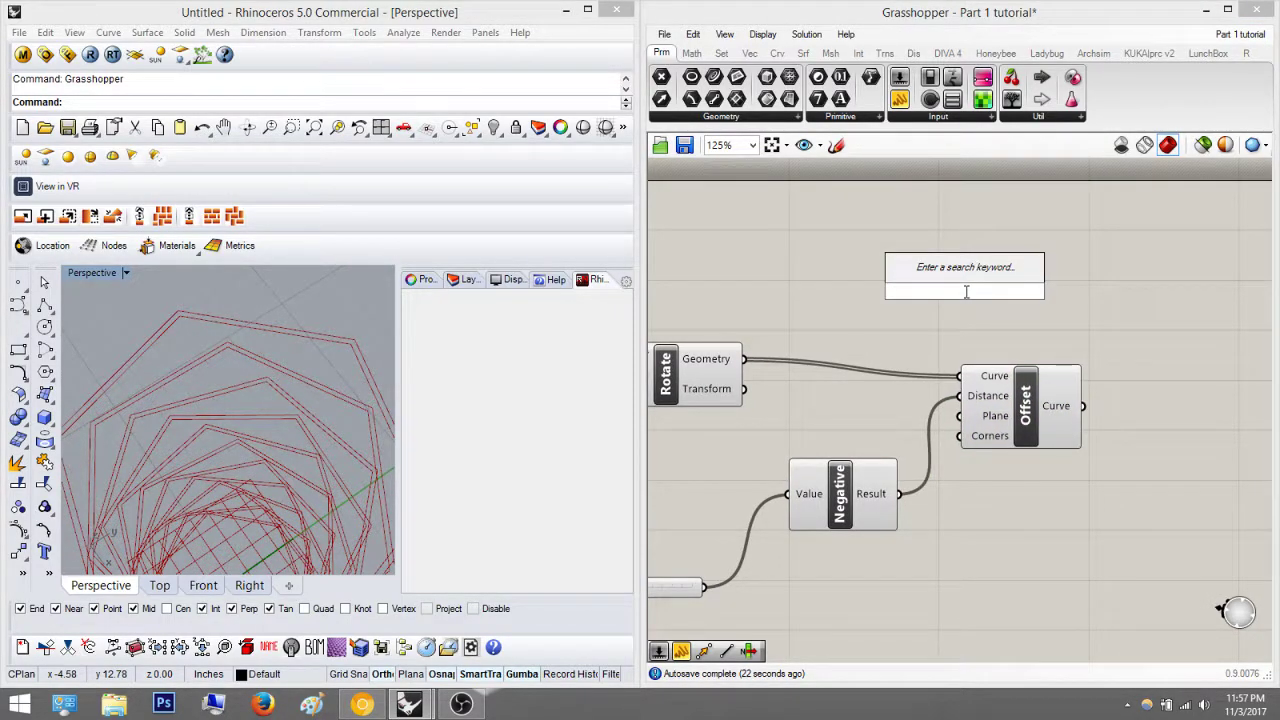
type("boundary")
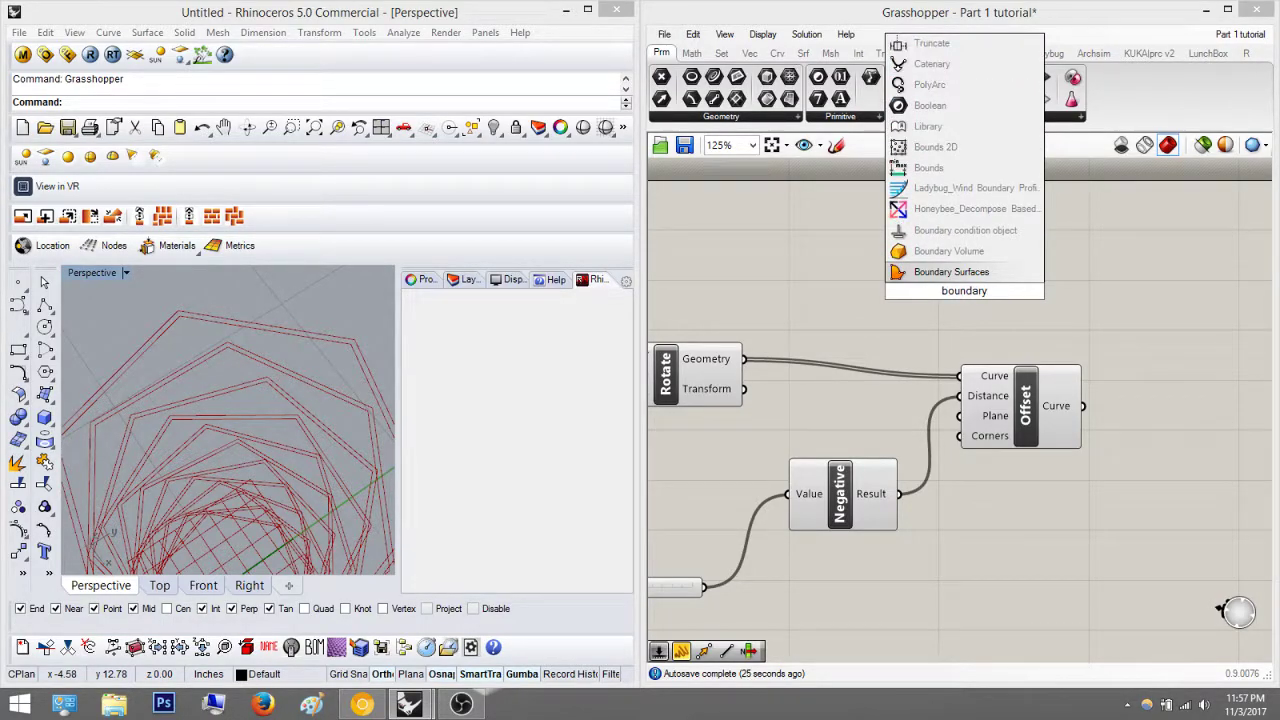
key("Return")
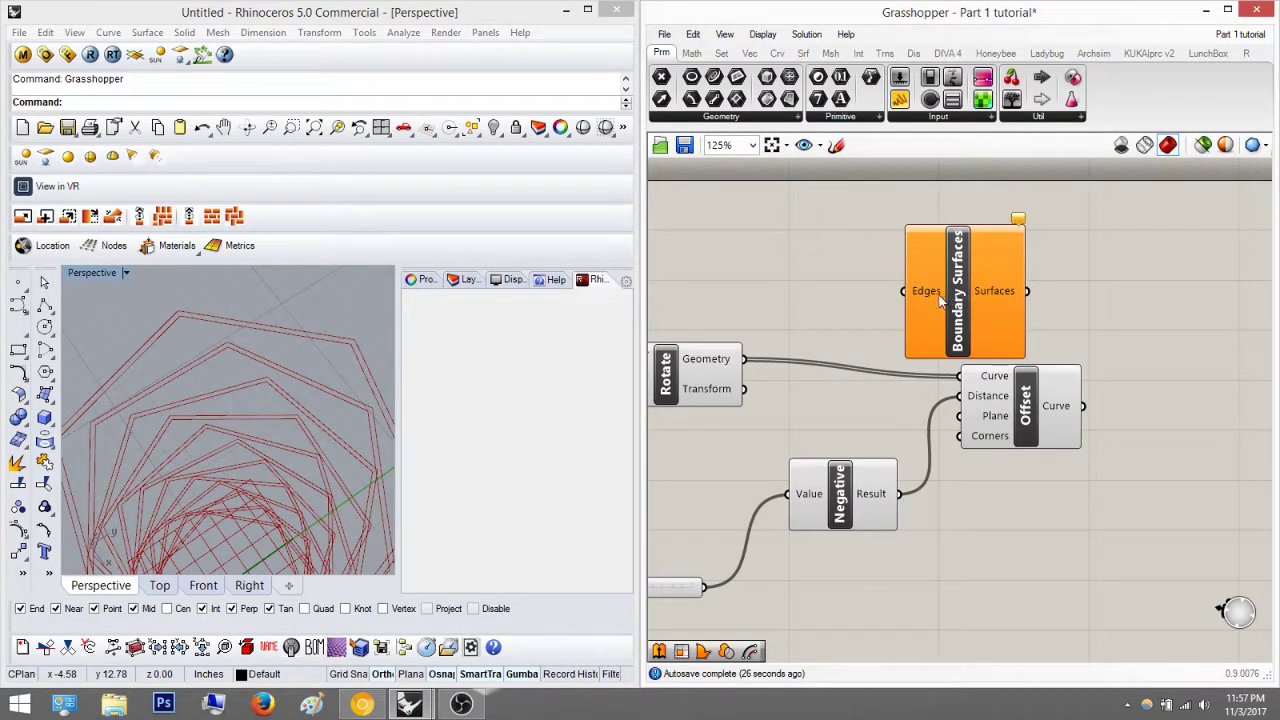
left_click_drag(743, 358, 901, 290)
left_click_drag(1018, 298, 1103, 274)
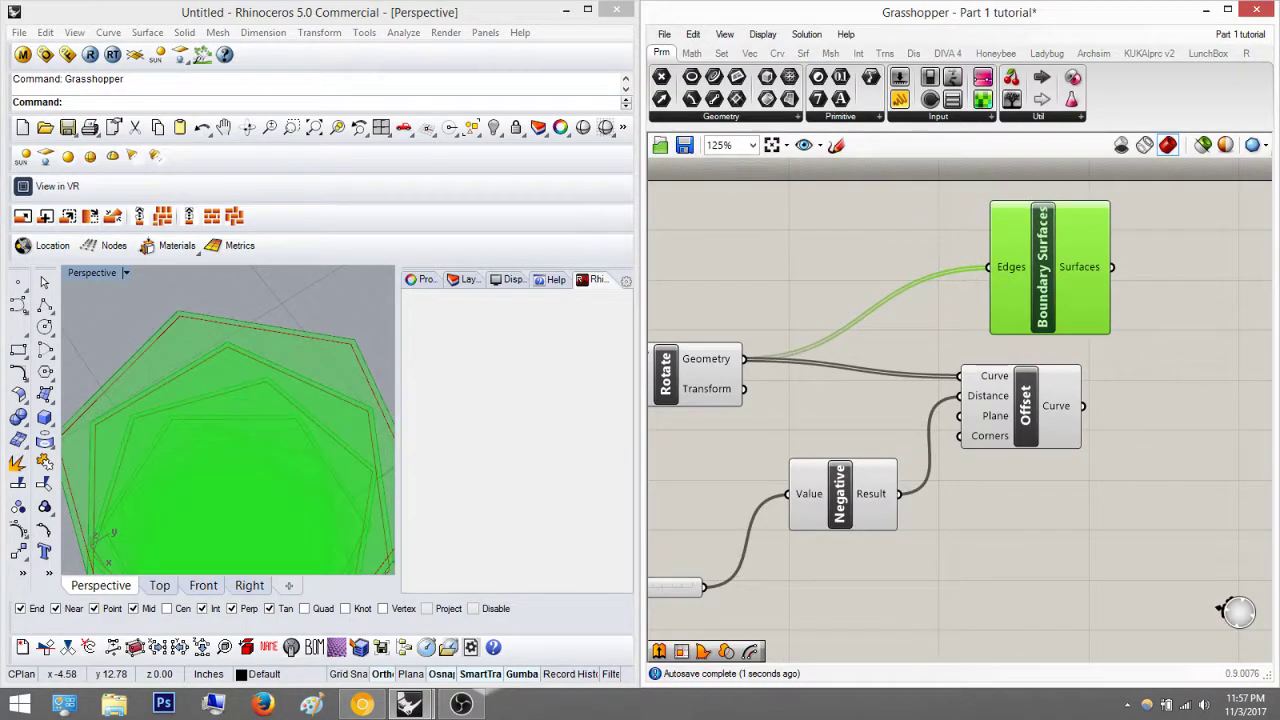
right_click_drag(313, 367, 353, 398)
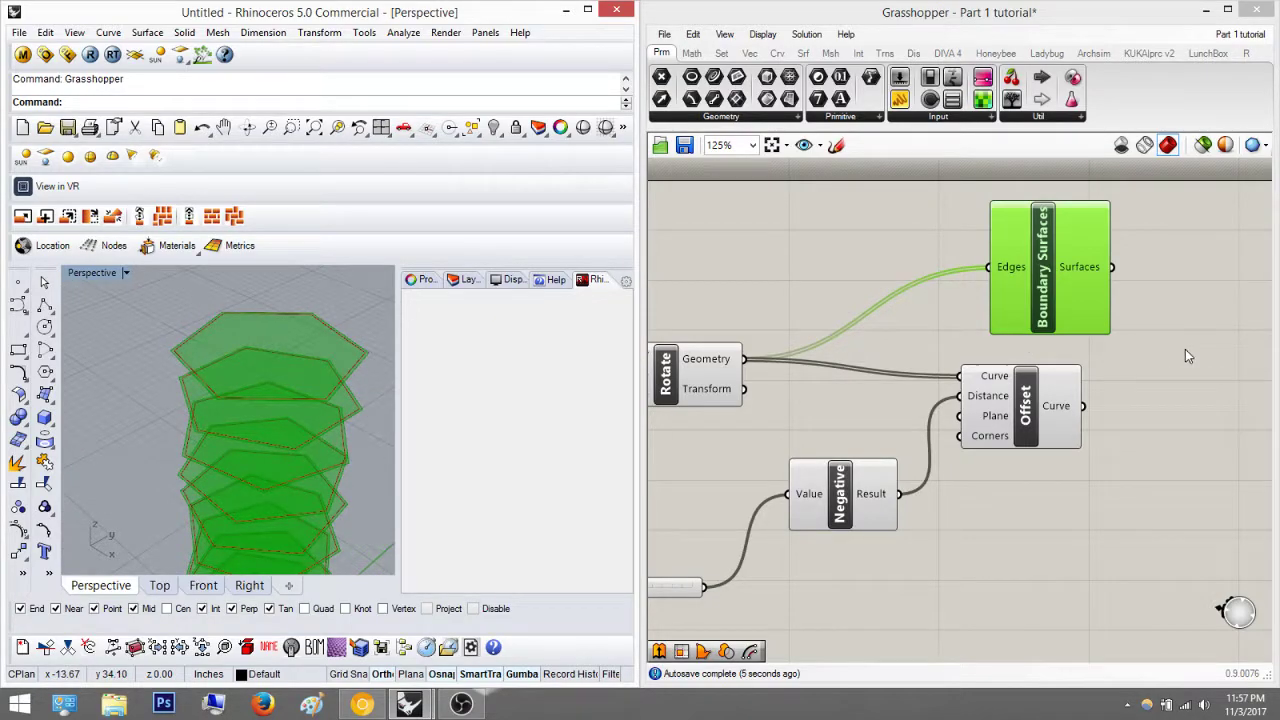
Step: Add a second Boundary Surfaces component and connect Offset's Curve output to its Edges input
left_click(1036, 342)
right_click_drag(1036, 343, 816, 334)
double_click(1081, 337)
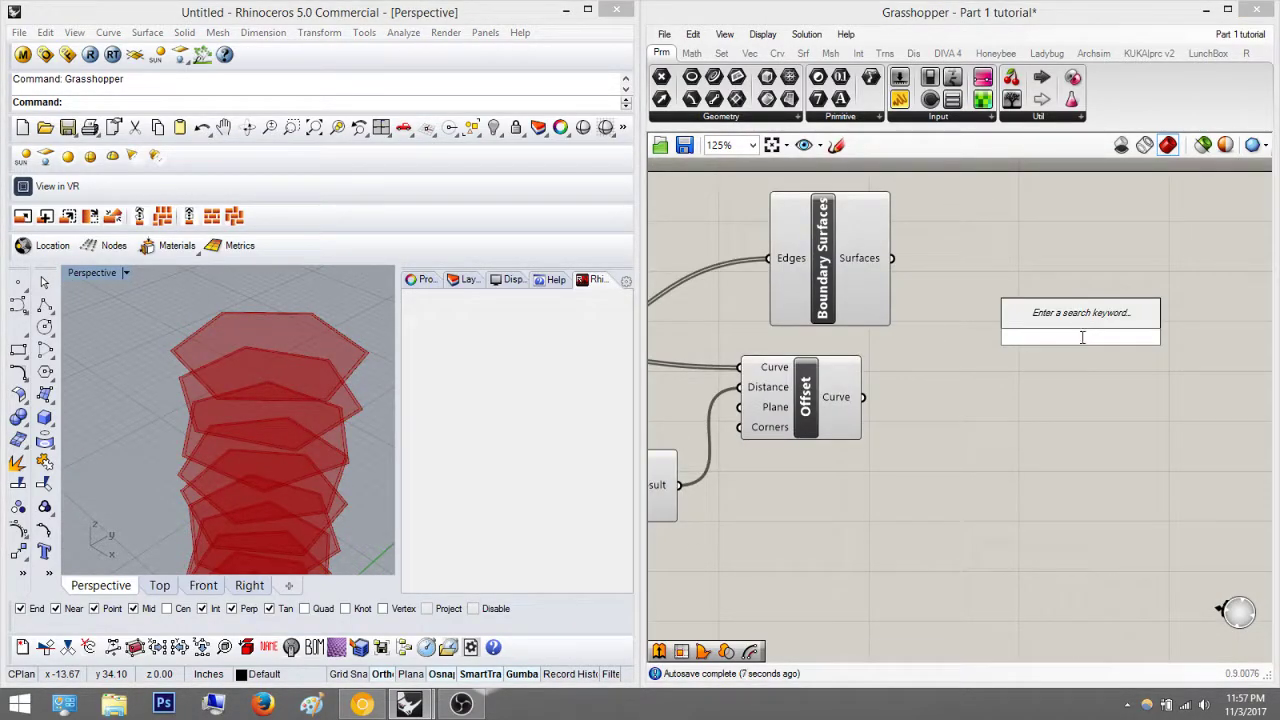
type("boundary")
key("Return")
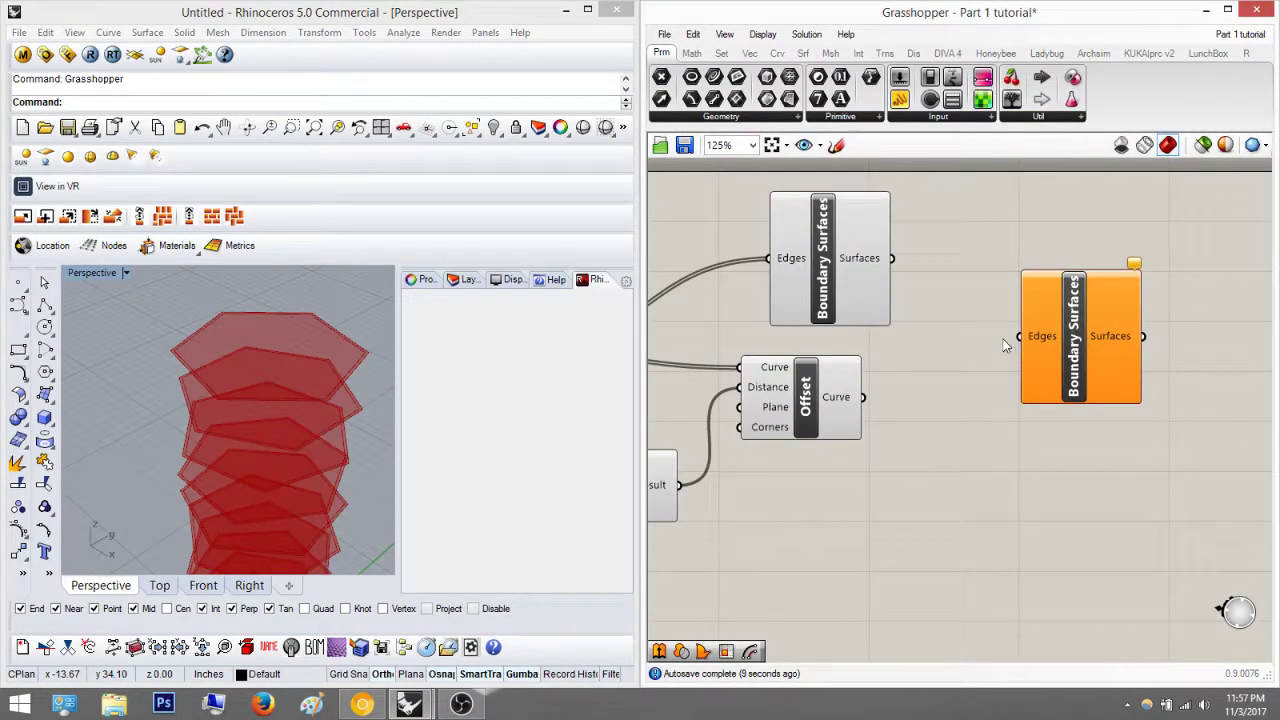
left_click_drag(862, 398, 1022, 337)
Step: Arrange the two Boundary Surfaces components one above the other and align them vertically
left_click_drag(1024, 391, 979, 478)
left_click_drag(846, 270, 1057, 275)
left_click(1146, 328)
right_click_drag(249, 411, 306, 389)
right_click_drag(1065, 380, 922, 360)
left_click_drag(1056, 437, 864, 253)
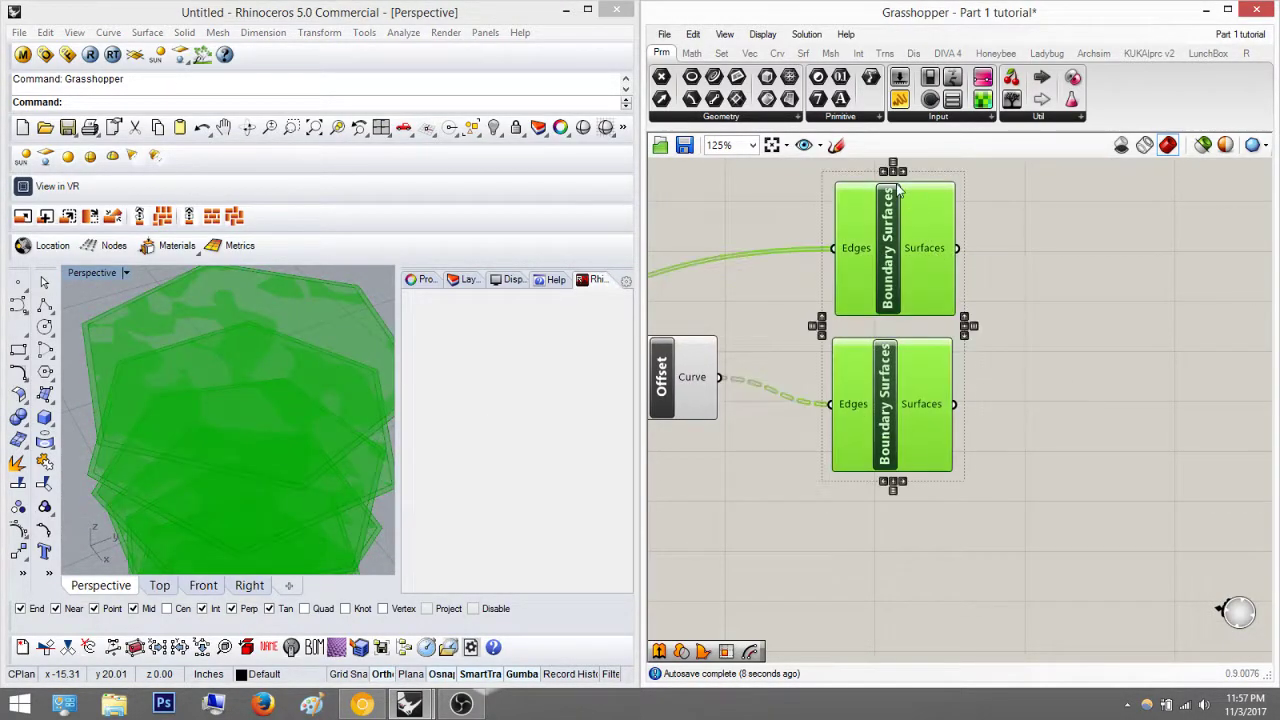
left_click(1029, 305)
Step: Compare the outer and inner floor surfaces by highlighting the two Boundary Surfaces components alternately
left_click(909, 378)
left_click(911, 278)
left_click(911, 375)
left_click(911, 281)
left_click(906, 380)
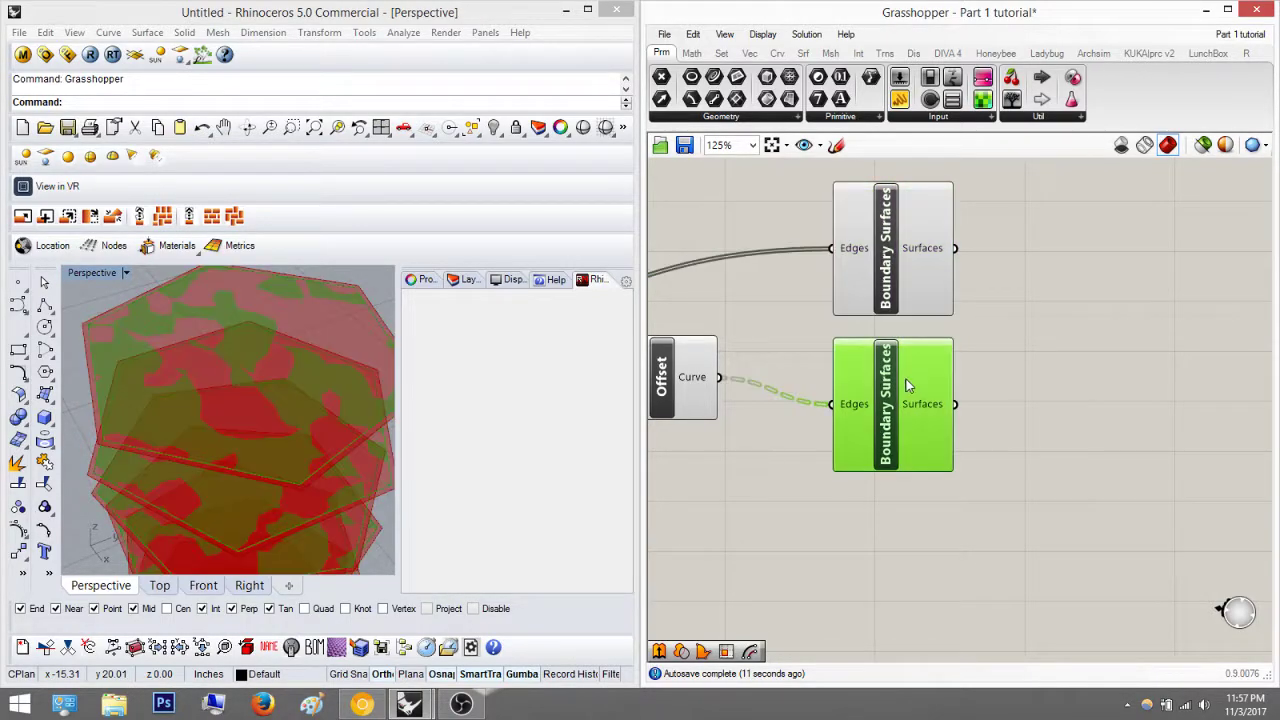
left_click(1060, 310)
right_click_drag(1060, 317, 978, 329)
double_click(1052, 341)
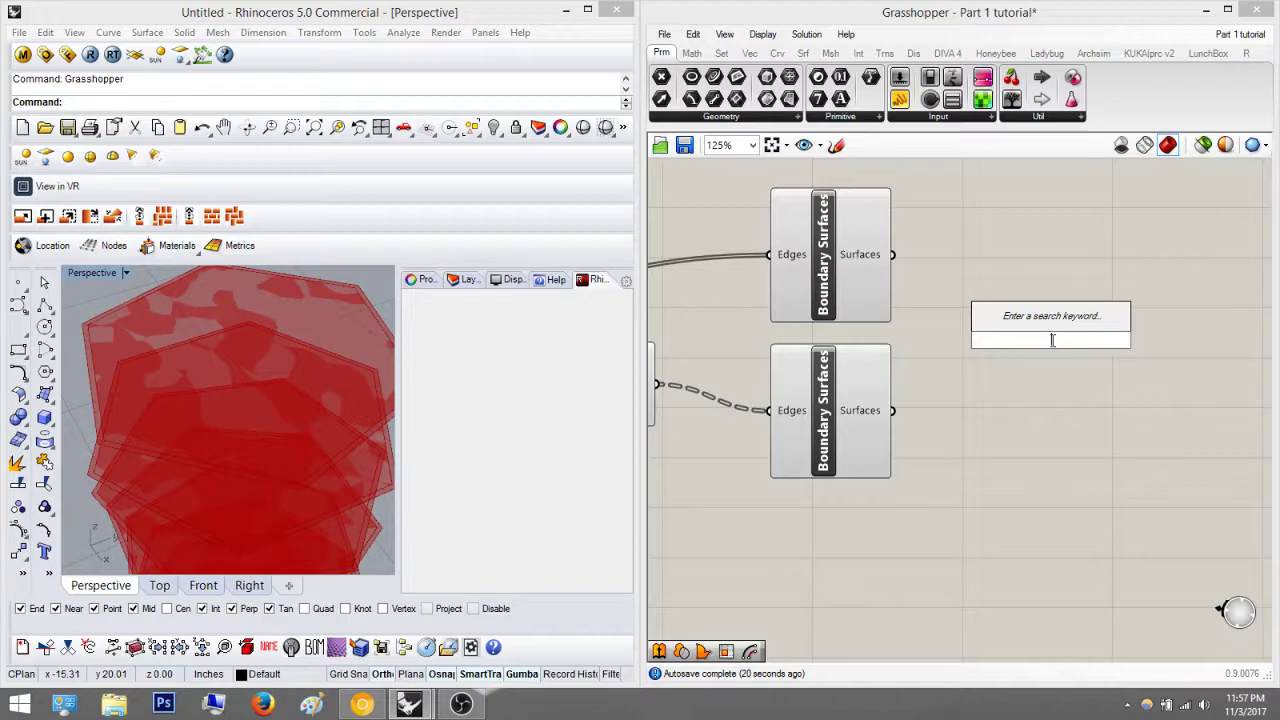
type("bound")
key("BackSpace")
key("BackSpace")
key("BackSpace")
key("BackSpace")
key("BackSpace")
Step: Add a Region Difference component to the right of the two Boundary Surfaces components
left_click(885, 53)
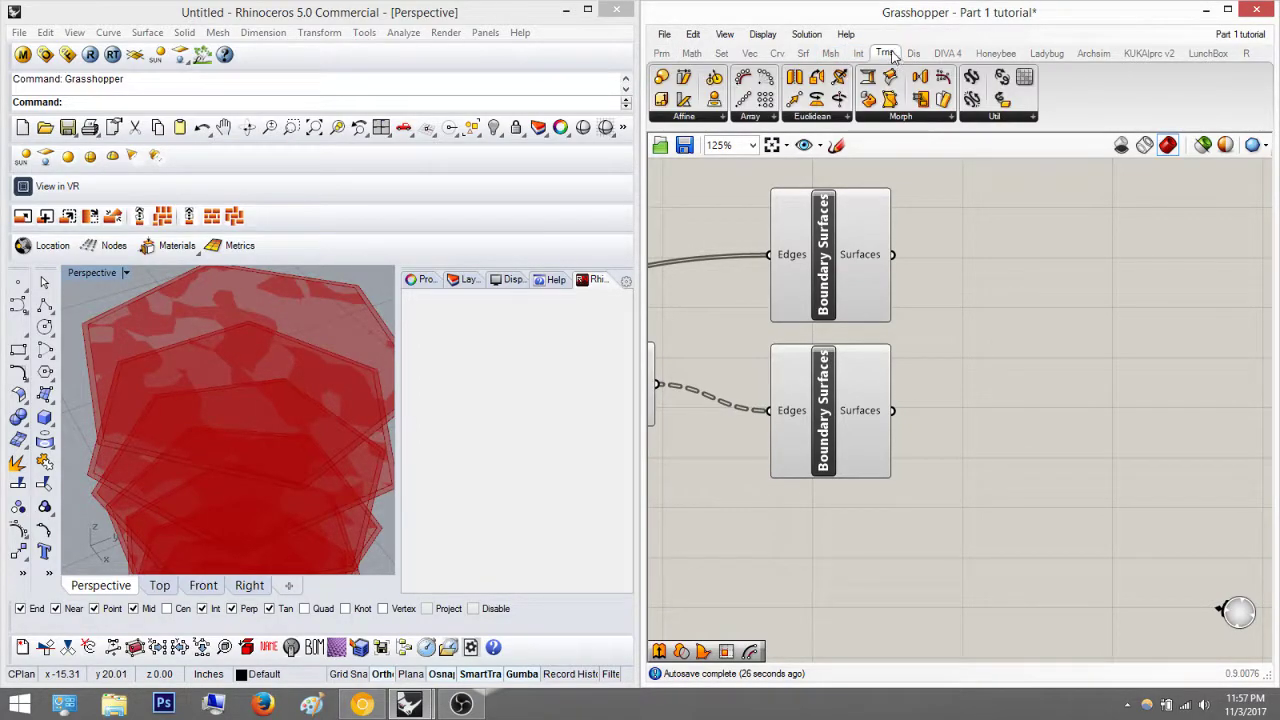
left_click(914, 56)
left_click(881, 56)
left_click(835, 56)
left_click(858, 54)
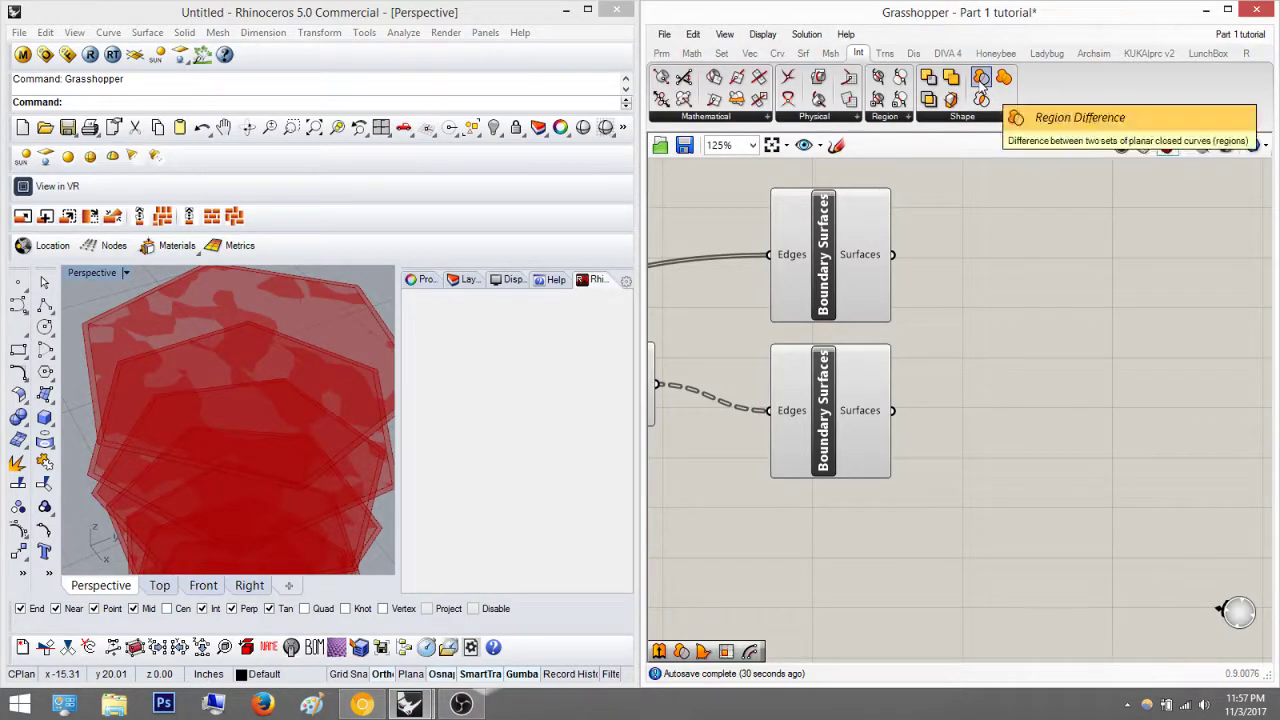
left_click(981, 80)
left_click(979, 305)
right_click_drag(910, 319, 792, 324)
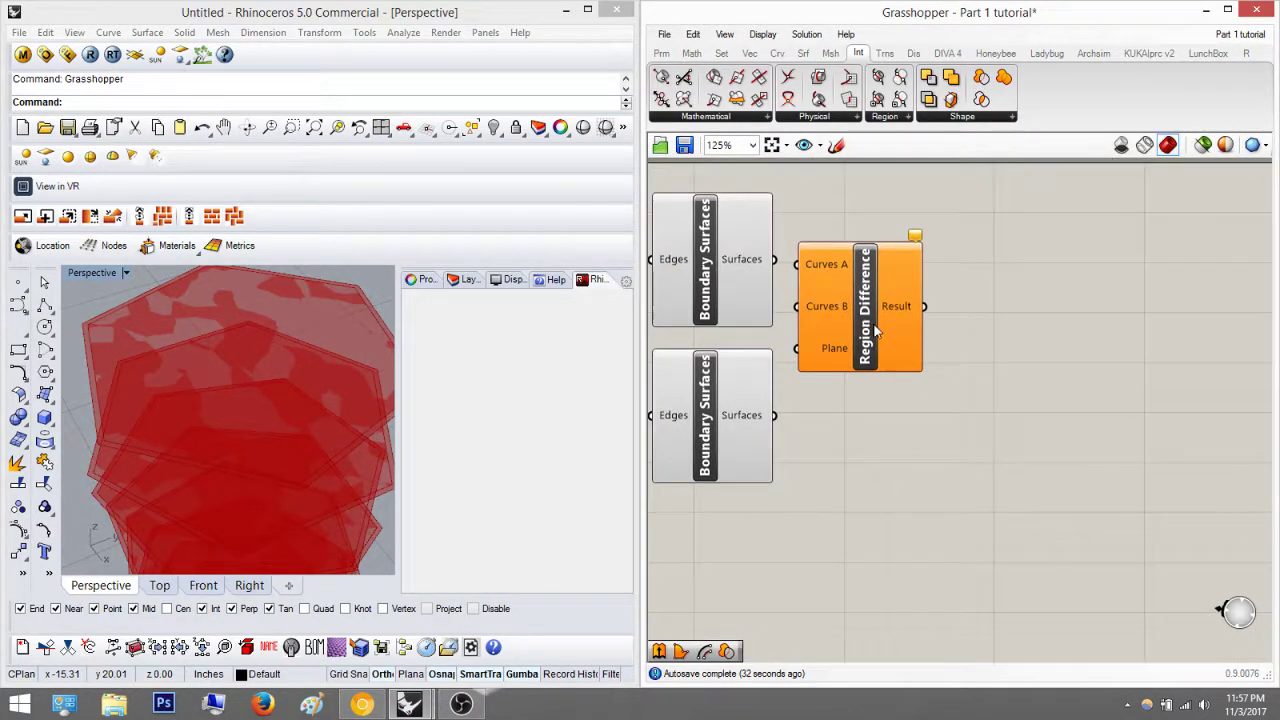
left_click_drag(865, 322, 930, 368)
Step: Delete the two Boundary Surfaces components fed by the outer and inner curves
left_click(749, 291)
right_click_drag(820, 421, 967, 410)
left_click_drag(933, 508, 820, 265)
right_click_drag(873, 290, 935, 340)
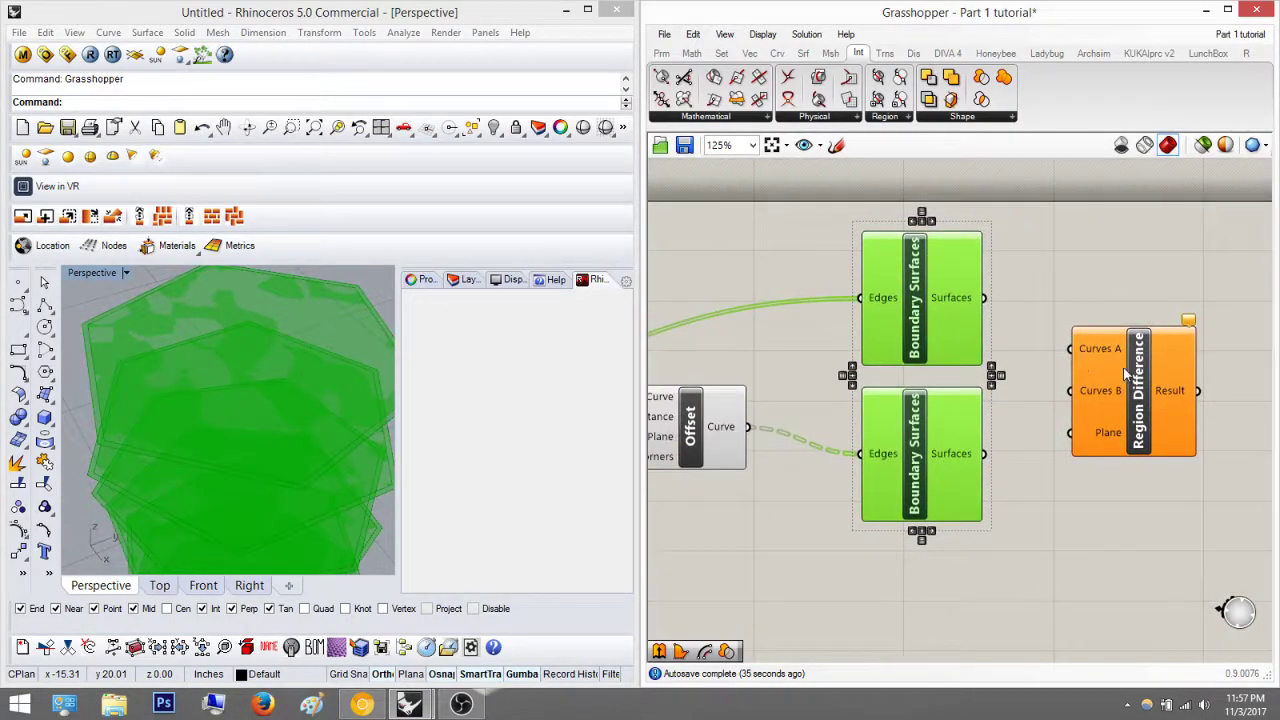
key("Delete")
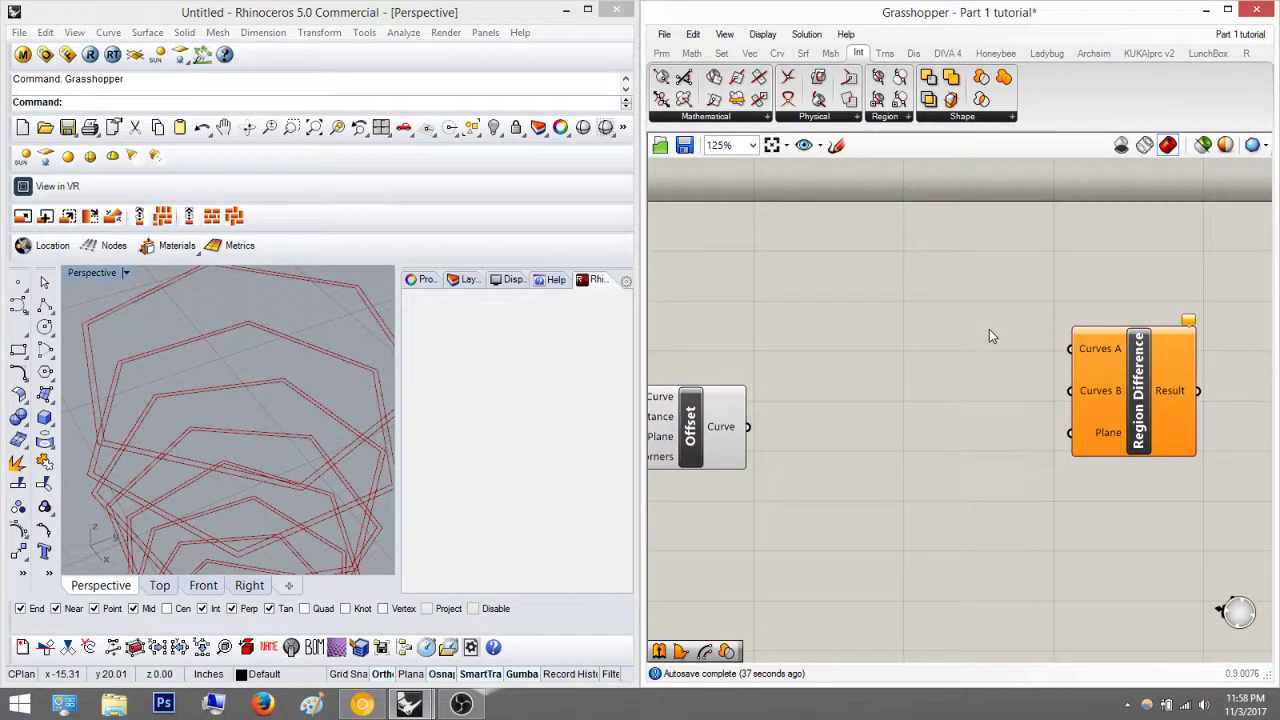
Step: Move the Region Difference component closer to the Offset component
left_click_drag(1139, 398, 924, 411)
right_click_drag(868, 402, 1014, 400)
right_click_drag(942, 376, 1030, 374)
scroll(990, 373, "down", 2)
scroll(787, 380, "up", 1)
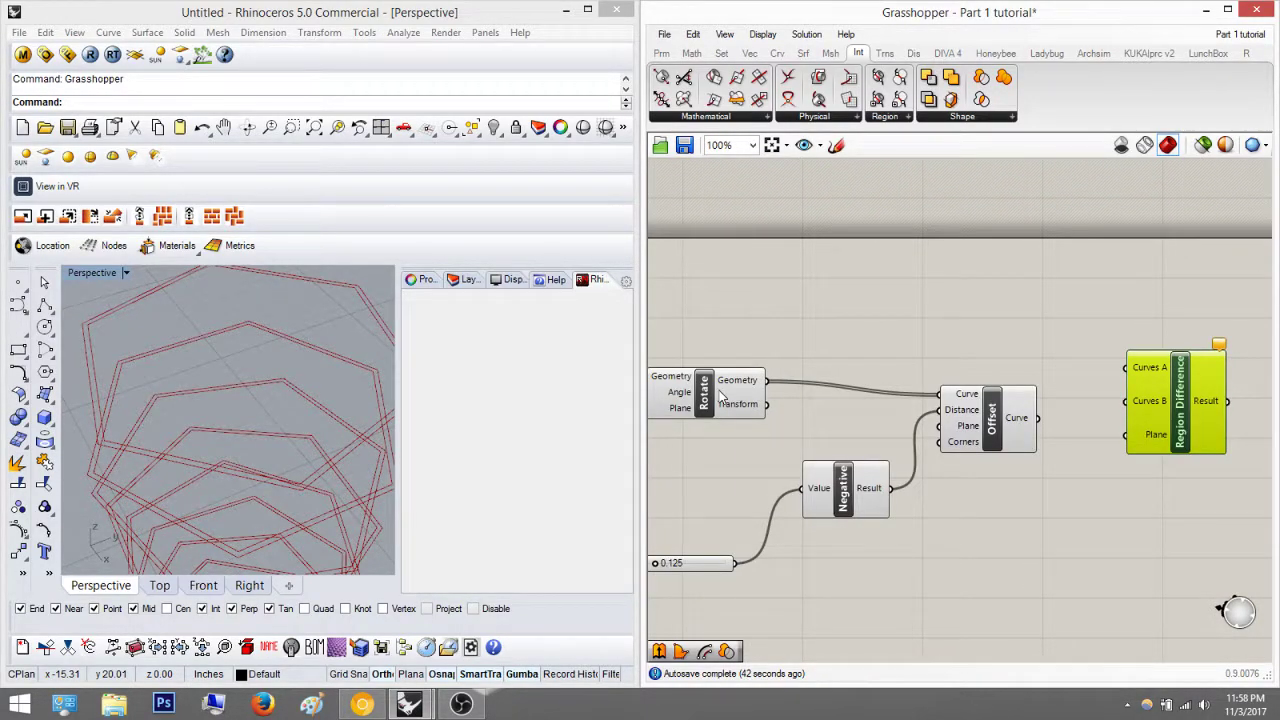
Step: Compare the outer and inner polygon outlines by highlighting the Rotate and Offset components alternately
left_click(719, 396)
left_click(990, 419)
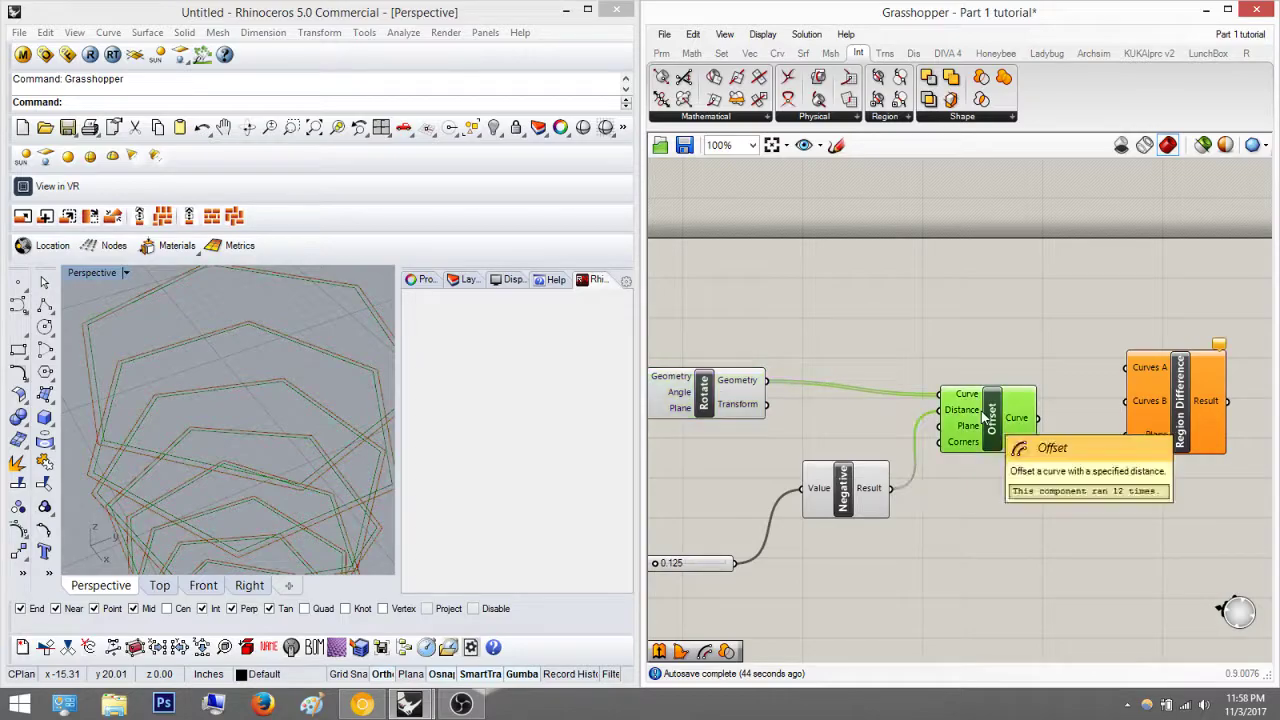
left_click(1015, 331)
right_click_drag(1027, 354, 977, 343)
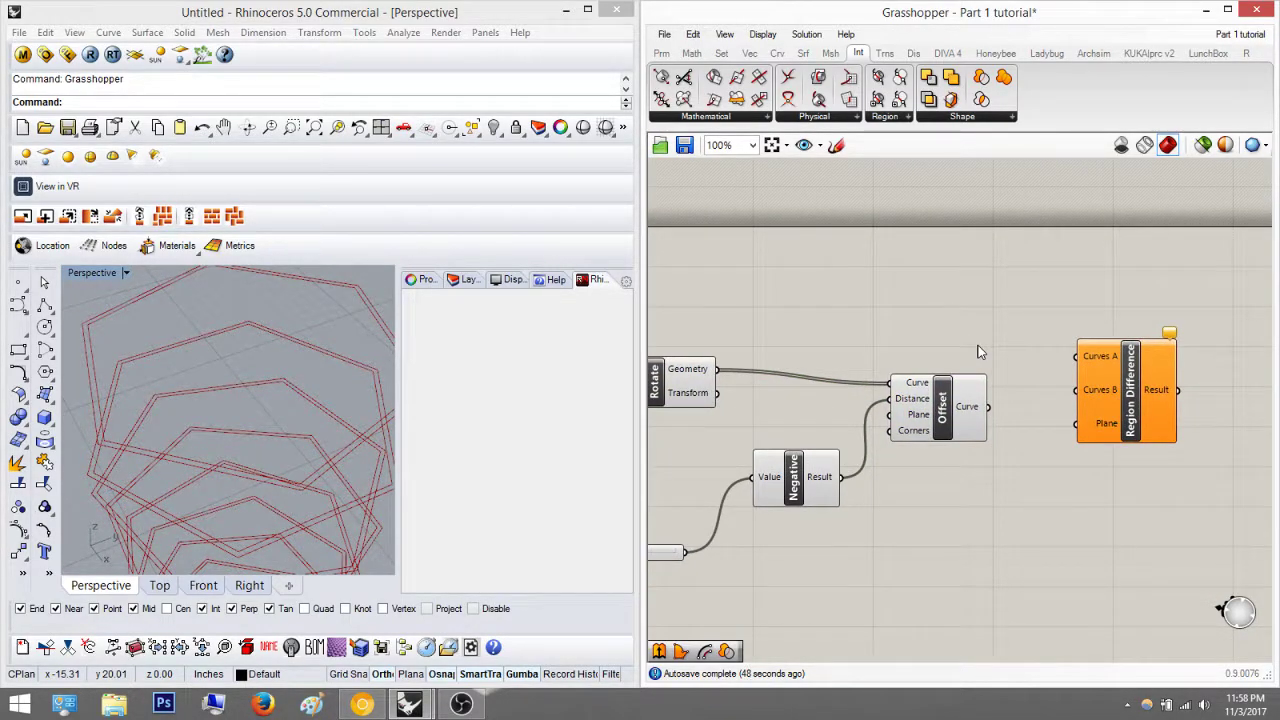
right_click_drag(955, 352, 999, 349)
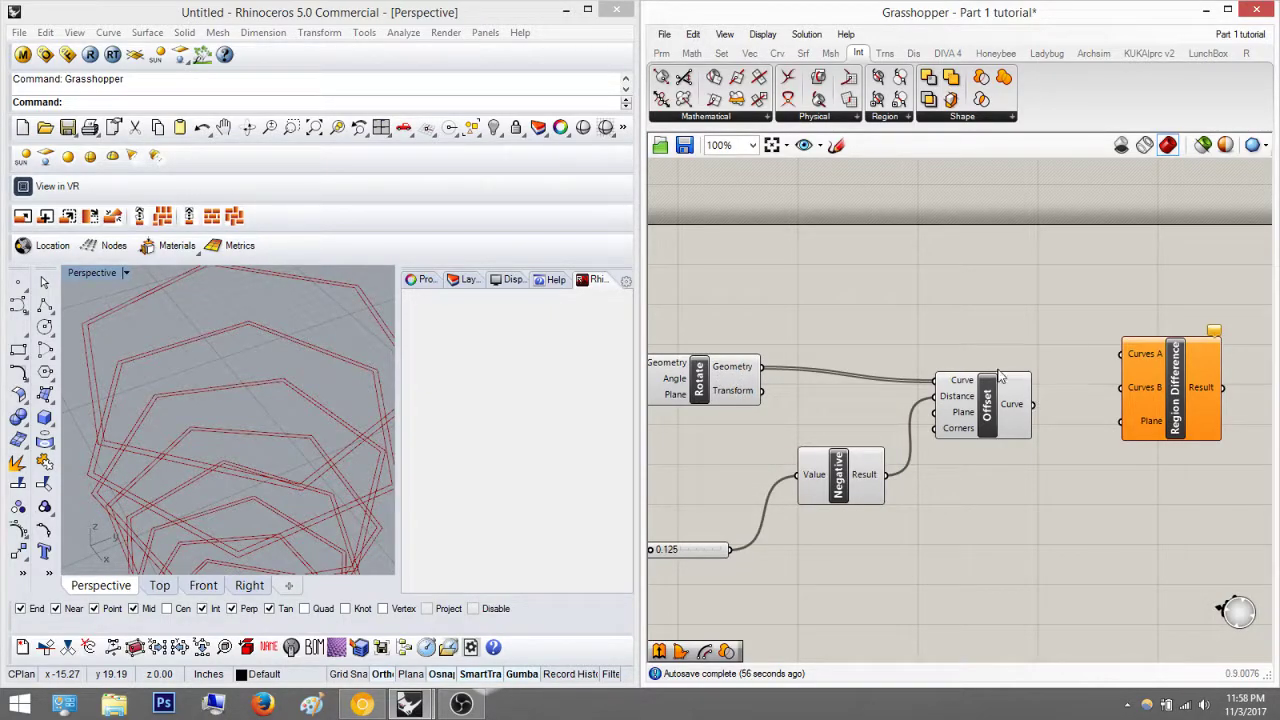
left_click(1015, 407)
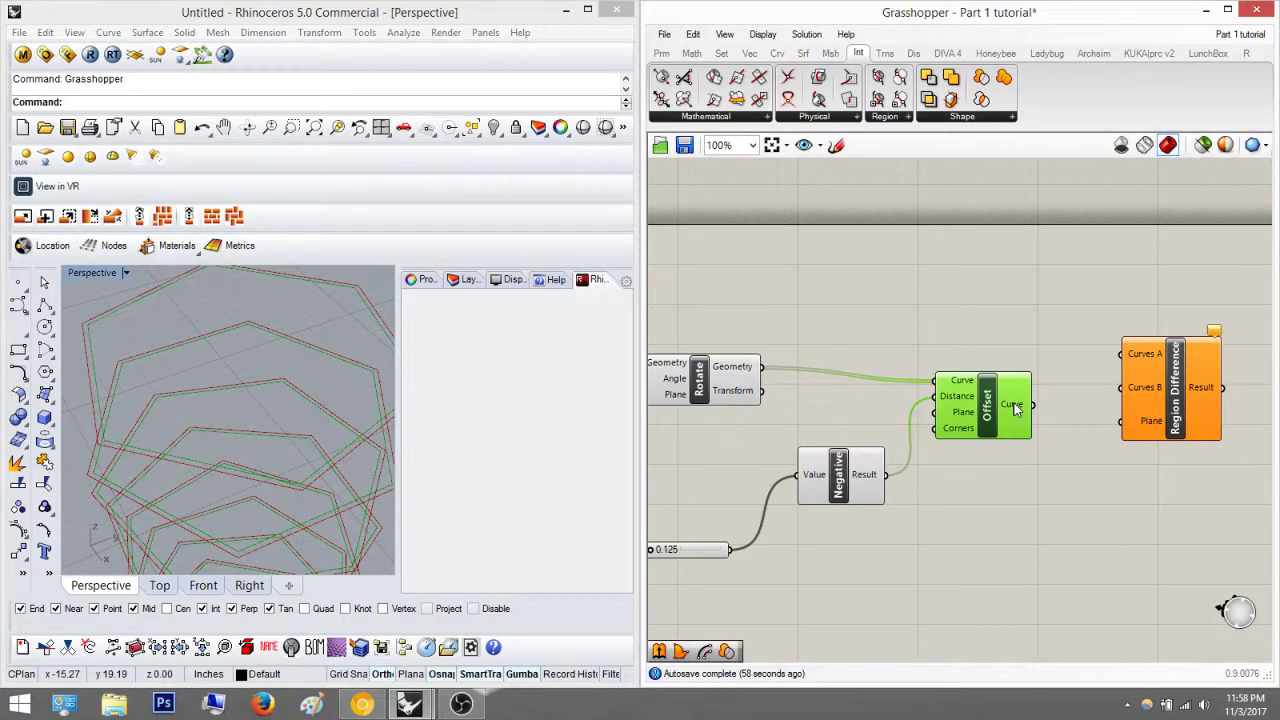
left_click(736, 390)
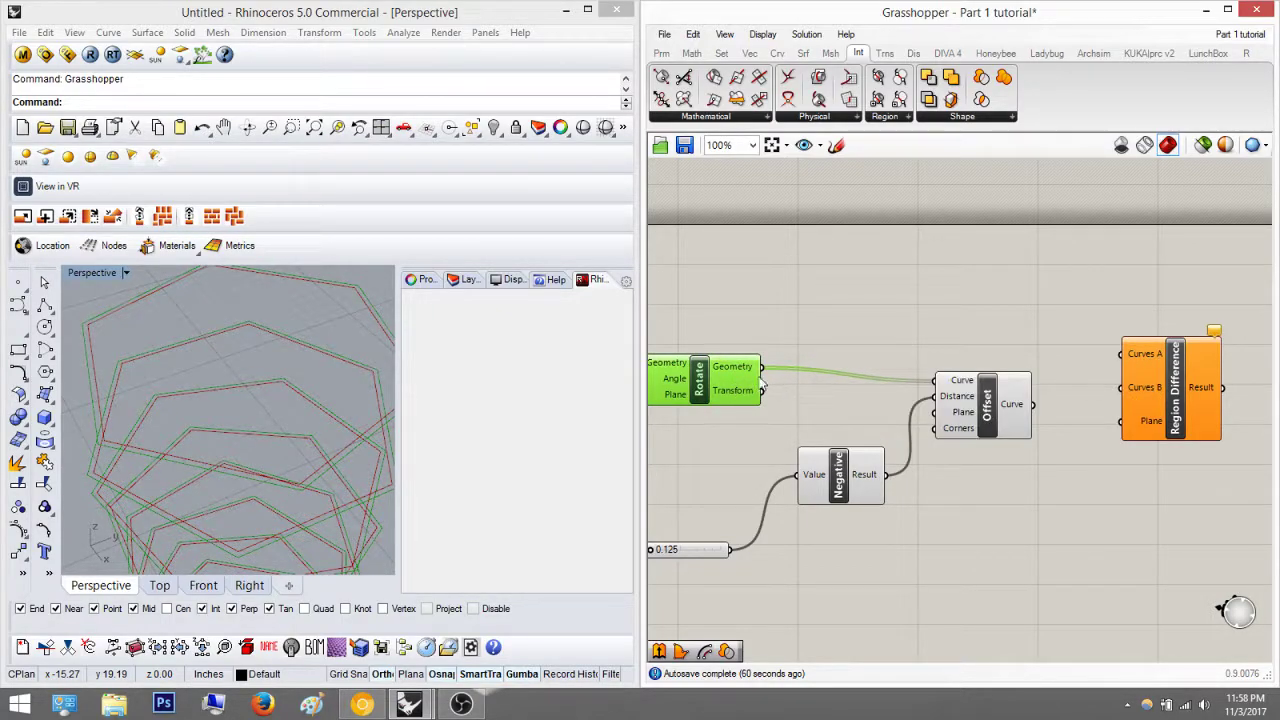
Step: Connect Rotate's Geometry output to Region Difference's Curves A input and Offset's Curve output to Curves B
left_click_drag(770, 378, 1135, 352)
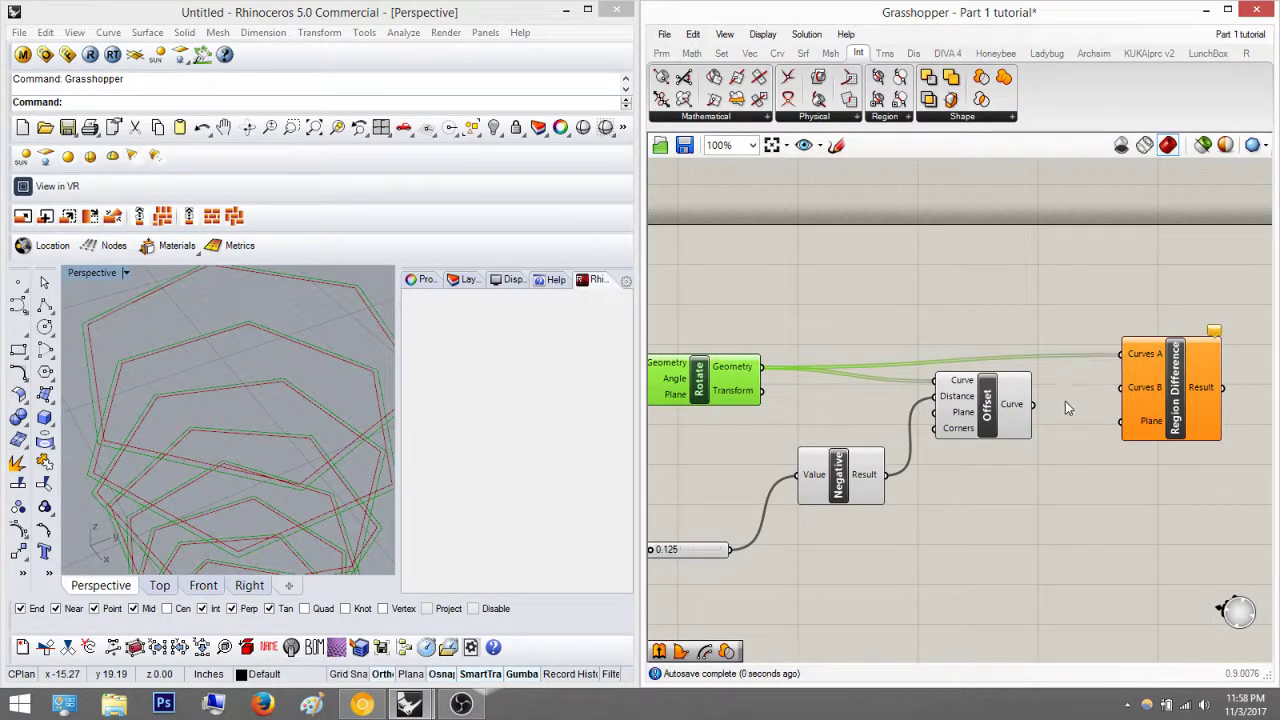
left_click_drag(1033, 404, 1117, 390)
right_click_drag(1160, 403, 990, 418)
right_click_drag(185, 378, 184, 400)
scroll(184, 400, "down", 3)
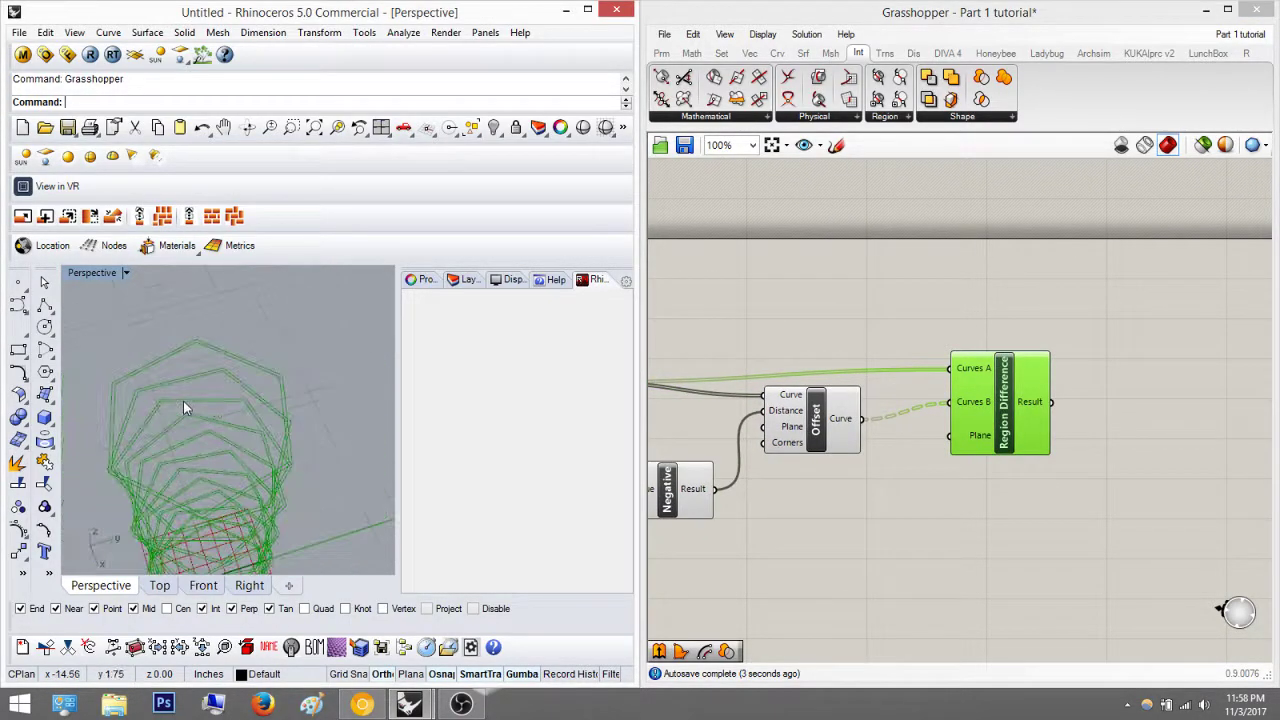
Step: Add a Boundary Surfaces component and connect Region Difference's Result output to its Edges input
left_click(1120, 380)
right_click_drag(1074, 384, 825, 343)
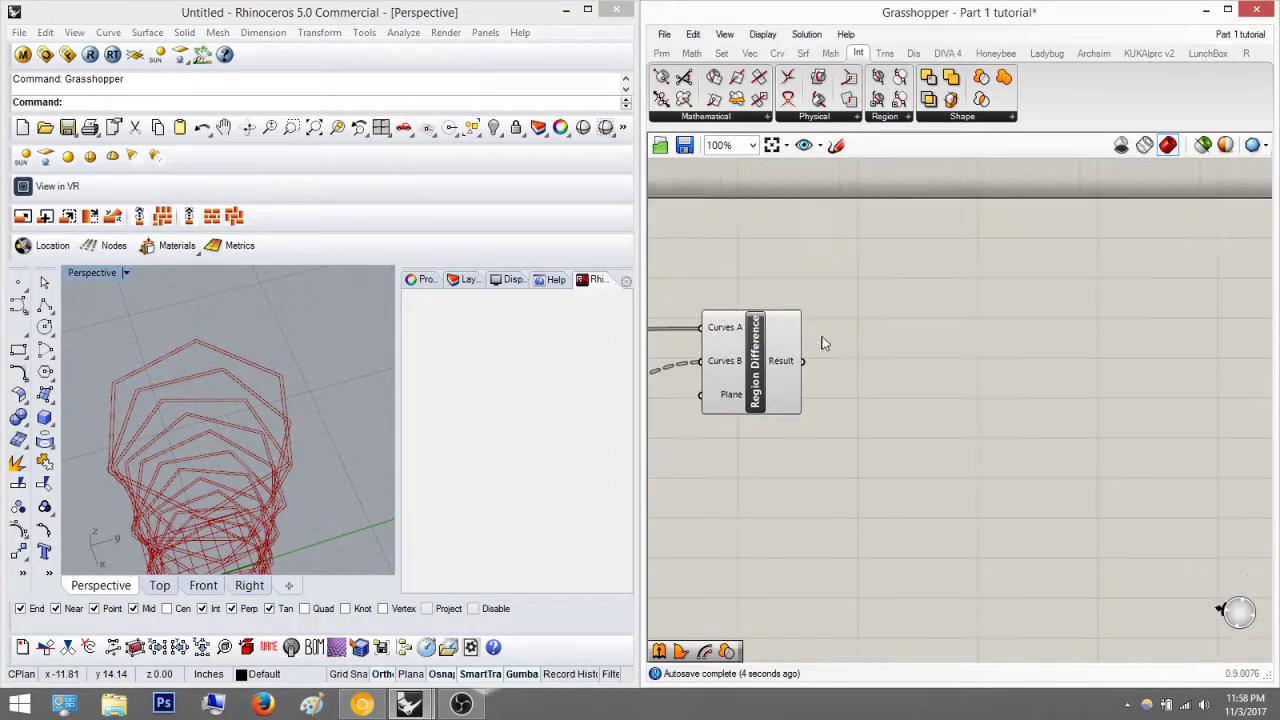
double_click(932, 344)
type("boundar")
key("Return")
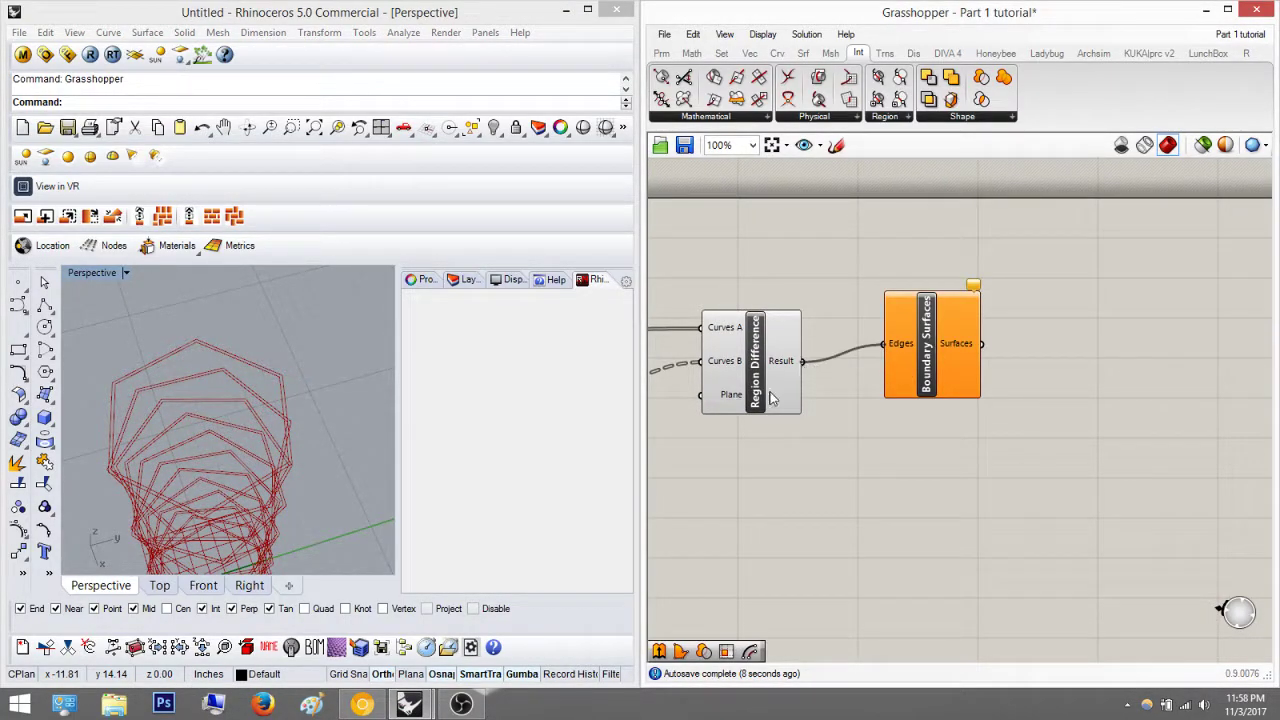
scroll(190, 361, "up", 5)
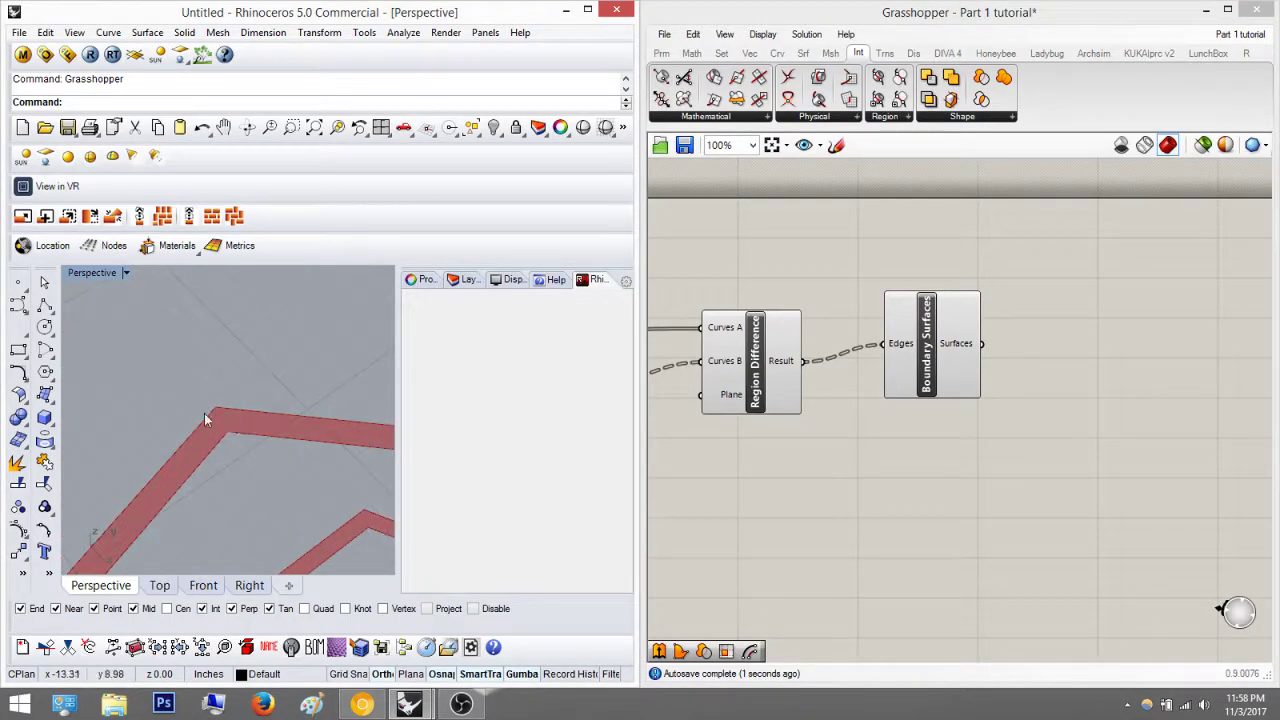
scroll(241, 428, "down", 4)
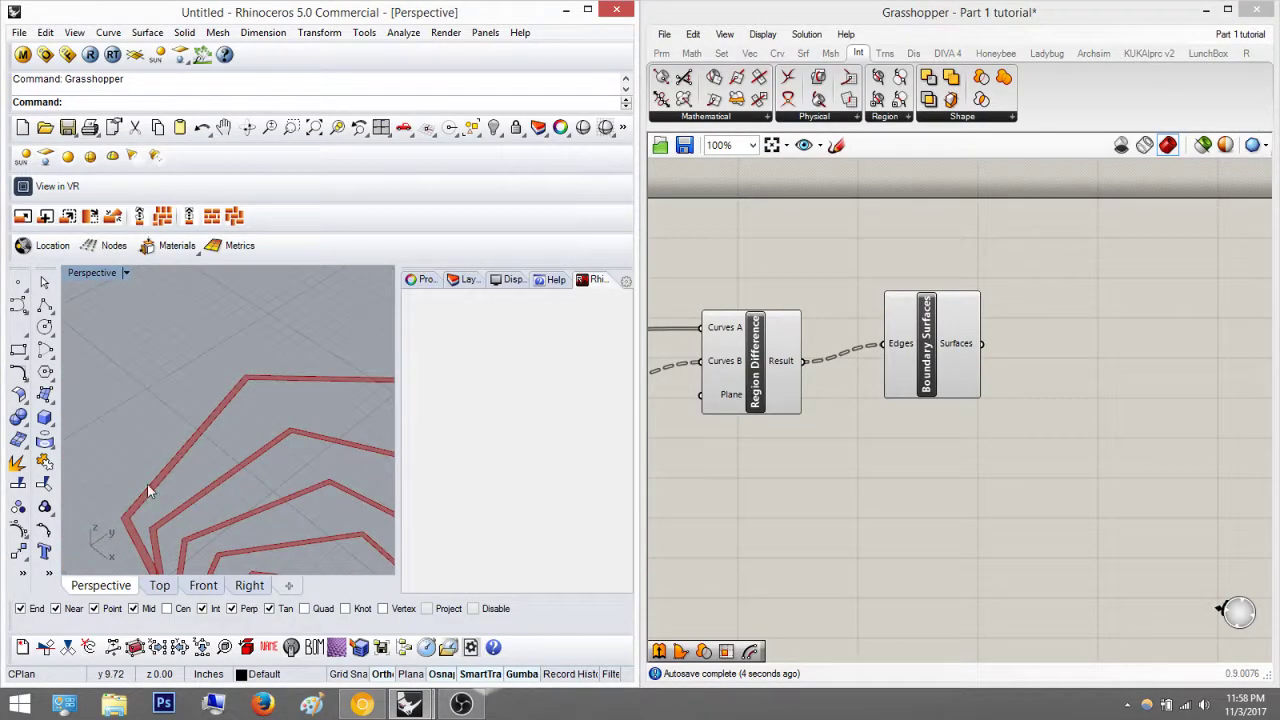
right_click_drag(137, 540, 177, 494)
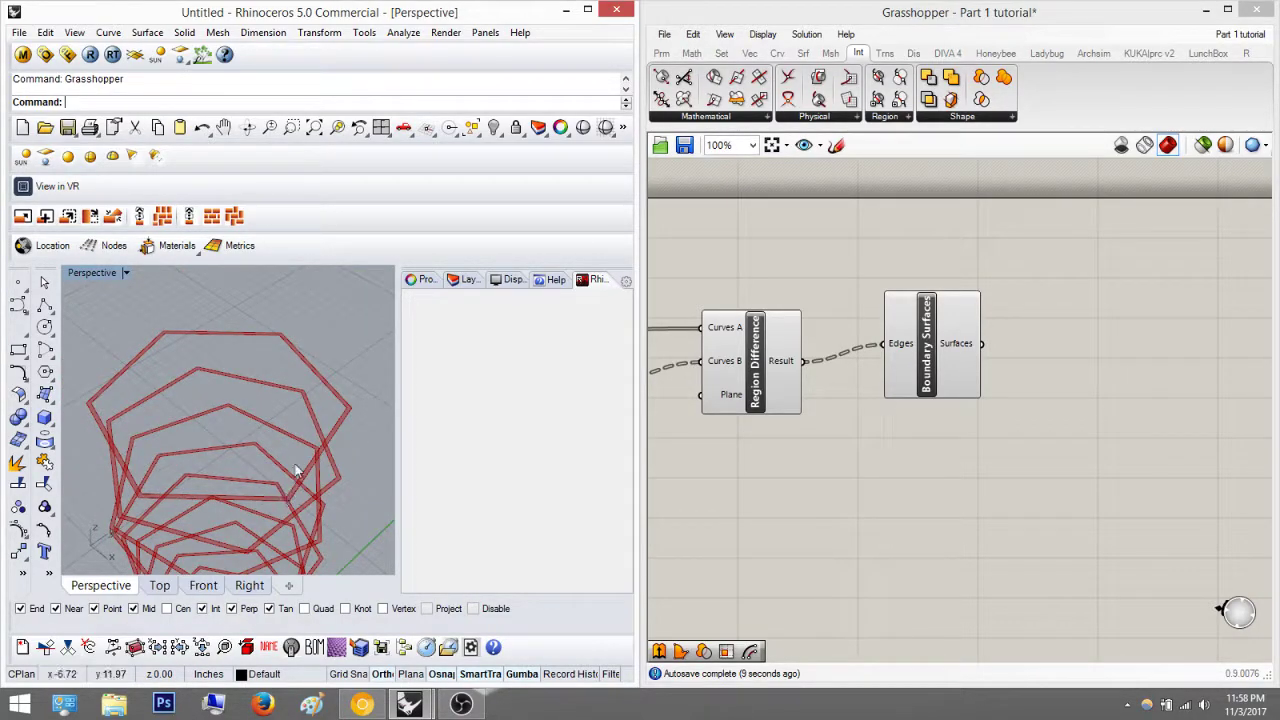
right_click_drag(294, 466, 298, 337)
scroll(298, 337, "up", 5)
right_click_drag(837, 379, 664, 363)
double_click(933, 334)
type("extur")
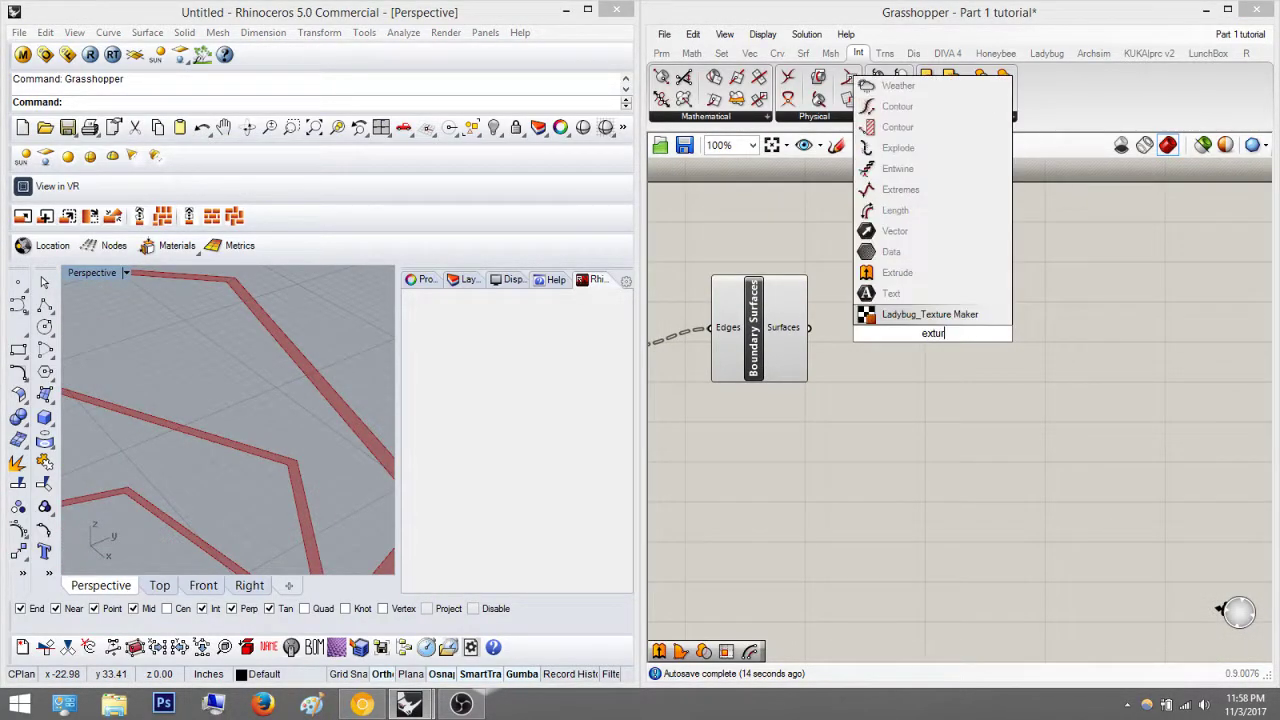
key("BackSpace")
key("BackSpace")
key("BackSpace")
key("BackSpace")
key("BackSpace")
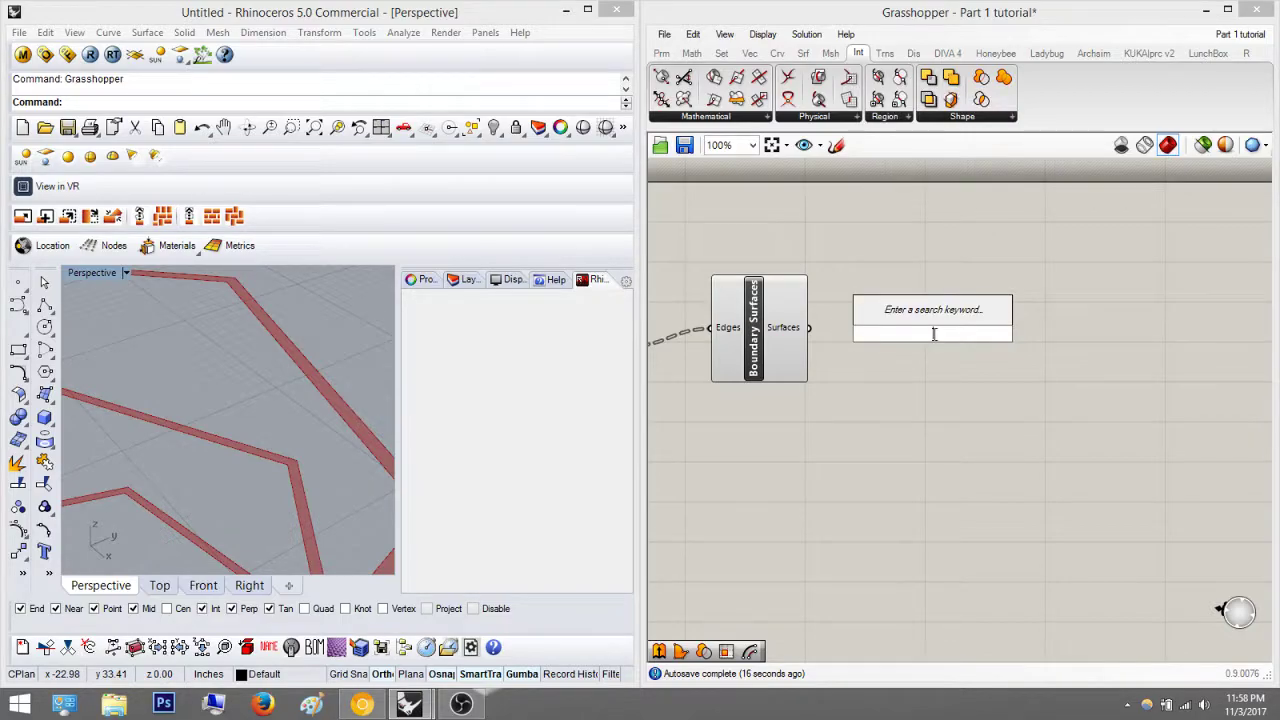
right_click_drag(257, 380, 246, 368)
Step: Add an Extrude component and connect Boundary Surfaces' Surfaces output to its Base input
double_click(957, 352)
type("extrude")
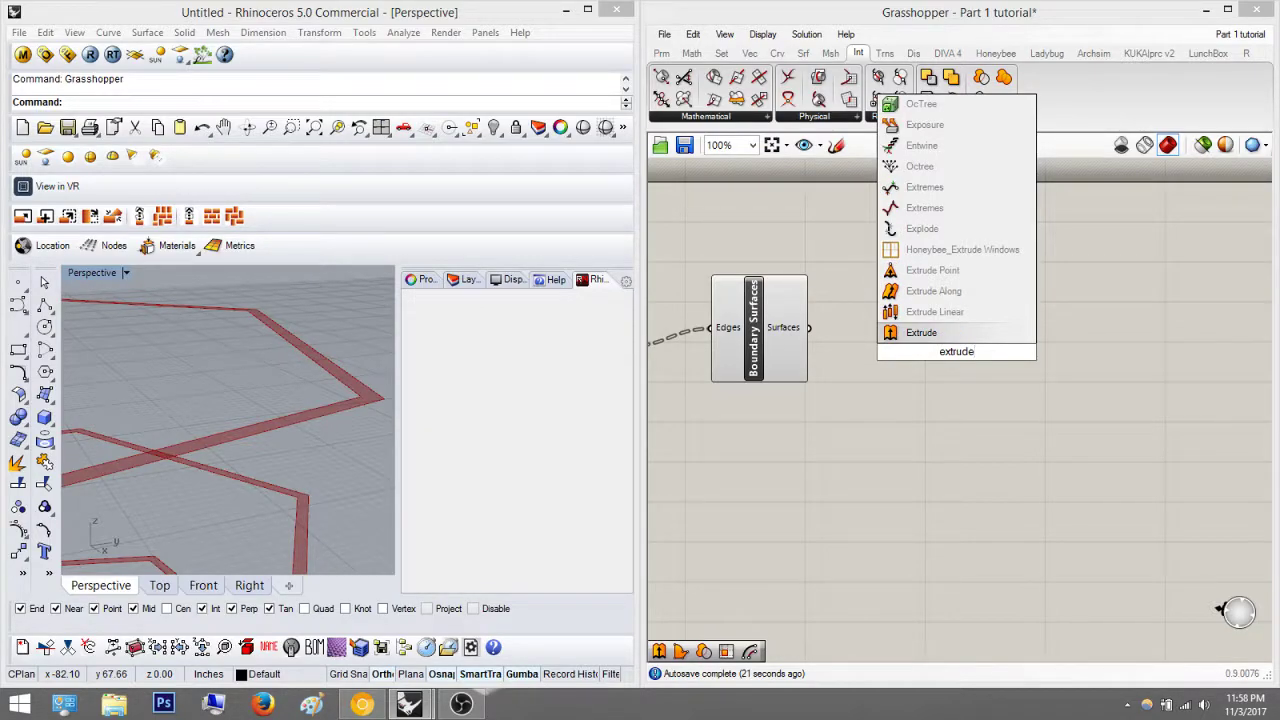
left_click(925, 336)
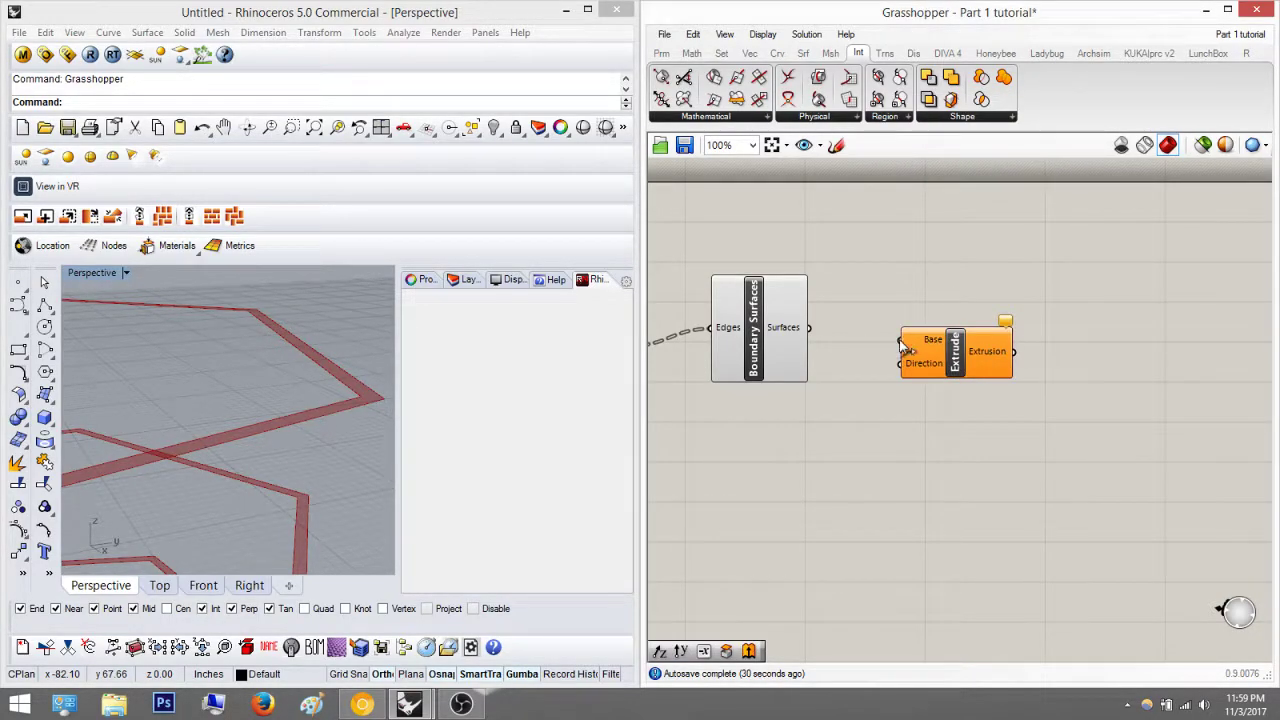
left_click_drag(810, 338, 1017, 355)
Step: Add a Unit Z component below Boundary Surfaces and connect its Unit vector output to Extrude's Direction input
double_click(929, 439)
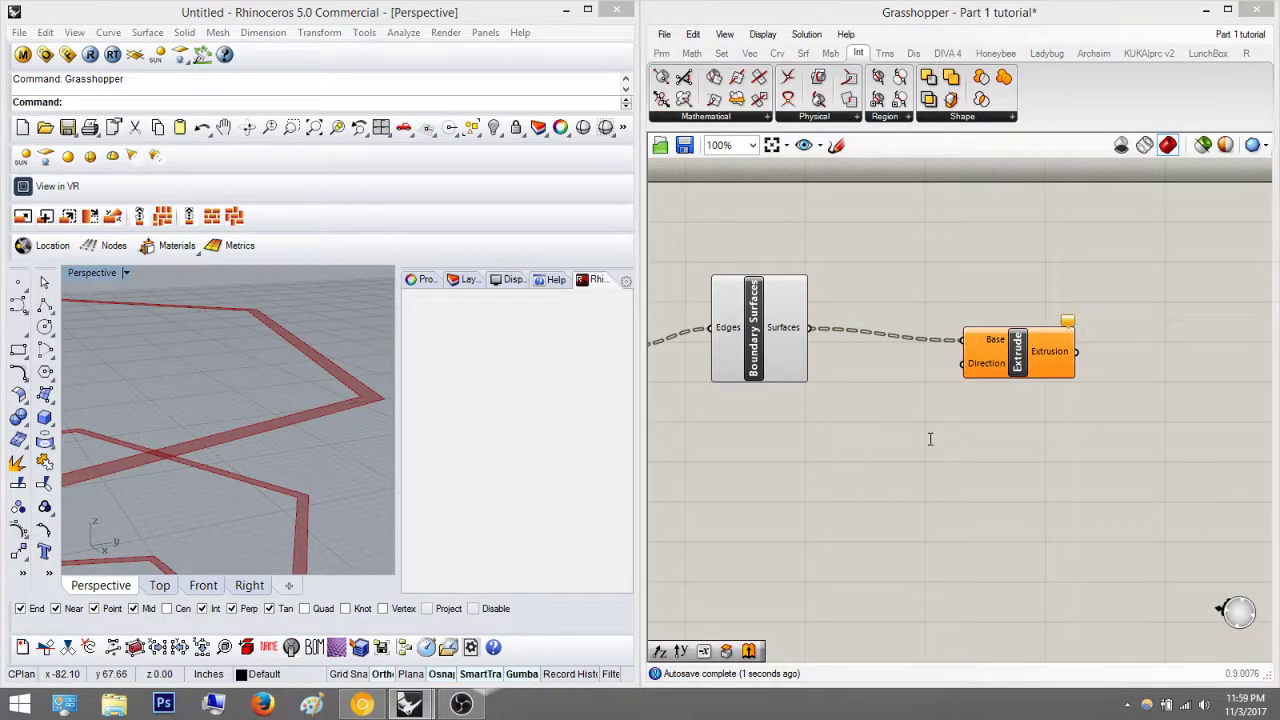
type("unit z")
key("Return")
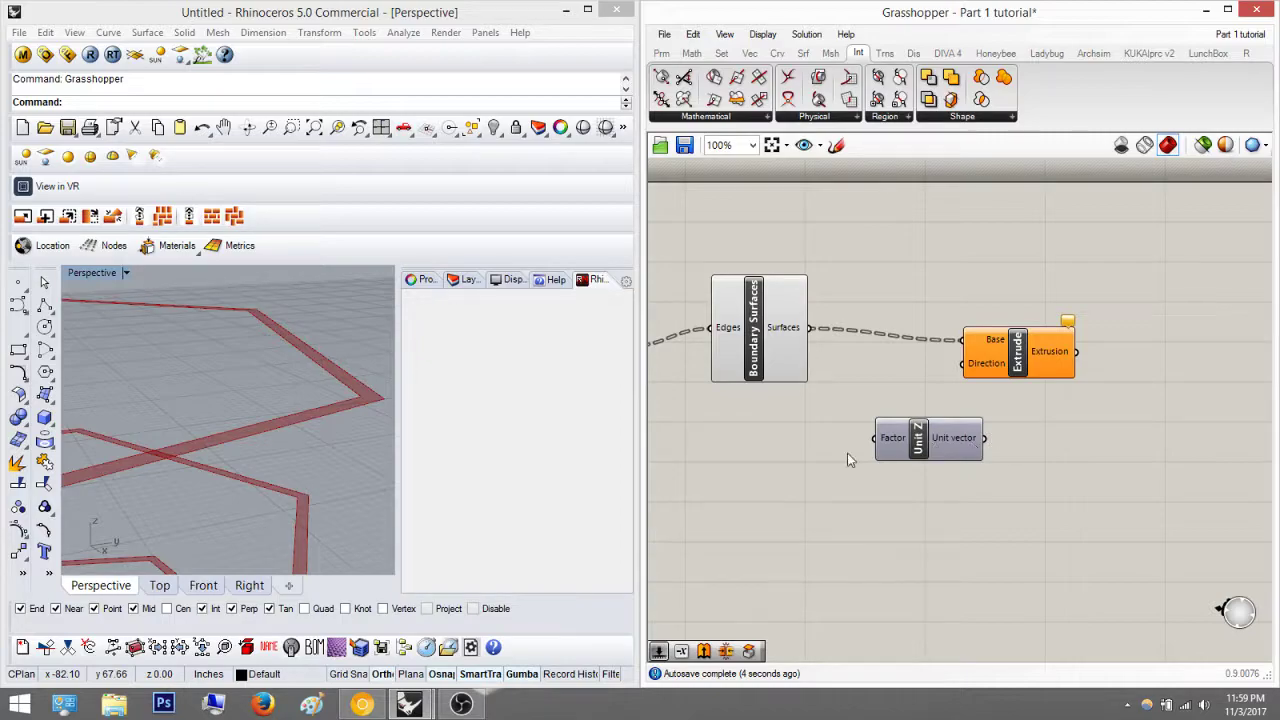
left_click_drag(986, 438, 963, 363)
left_click_drag(936, 448, 857, 454)
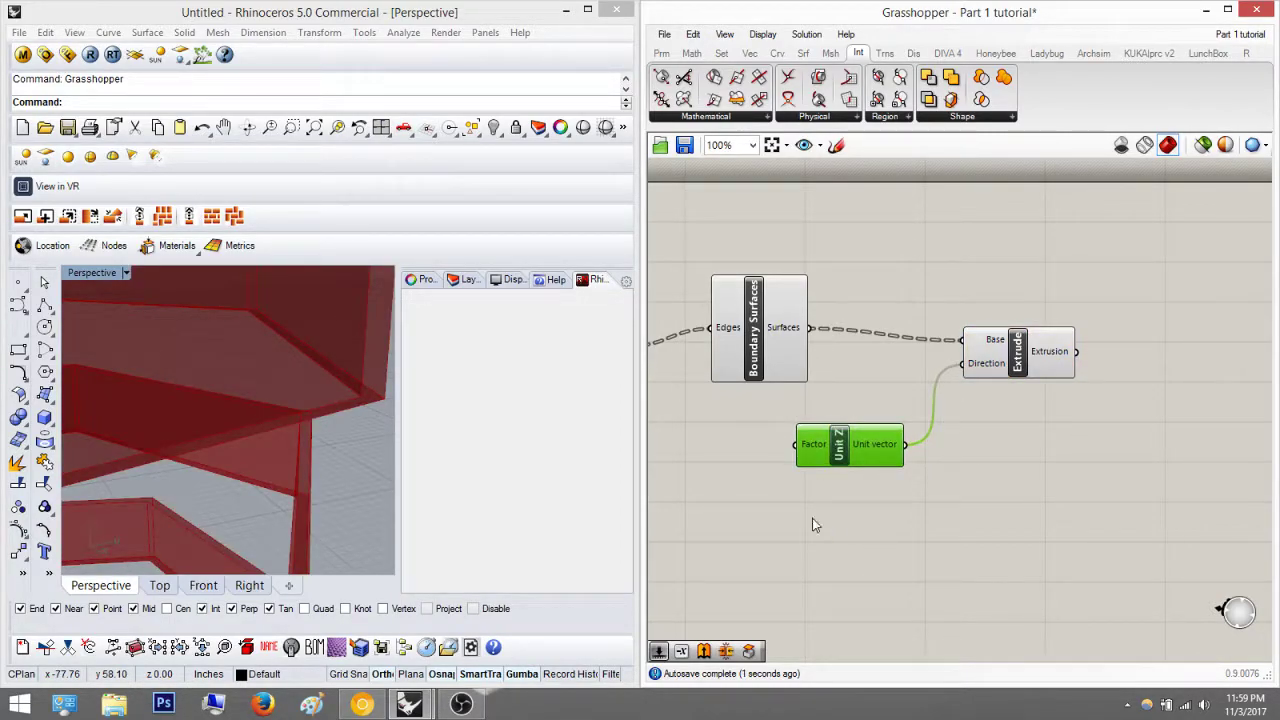
scroll(214, 404, "down", 5)
mouse_move(214, 404)
right_mouse_down()
mouse_move(276, 336)
mouse_move(252, 394)
mouse_move(208, 424)
right_mouse_up()
scroll(276, 336, "down", 3)
scroll(208, 424, "up", 3)
right_click_drag(893, 484, 1007, 438)
left_click(927, 497)
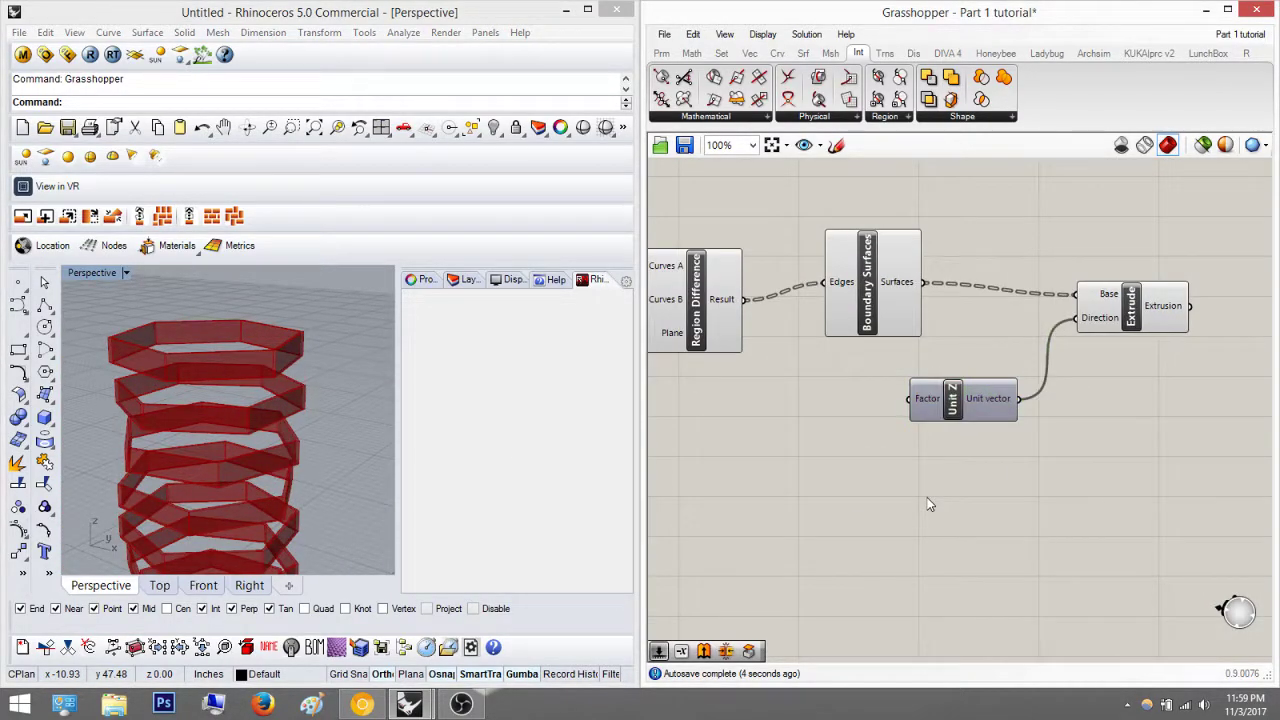
double_click(927, 500)
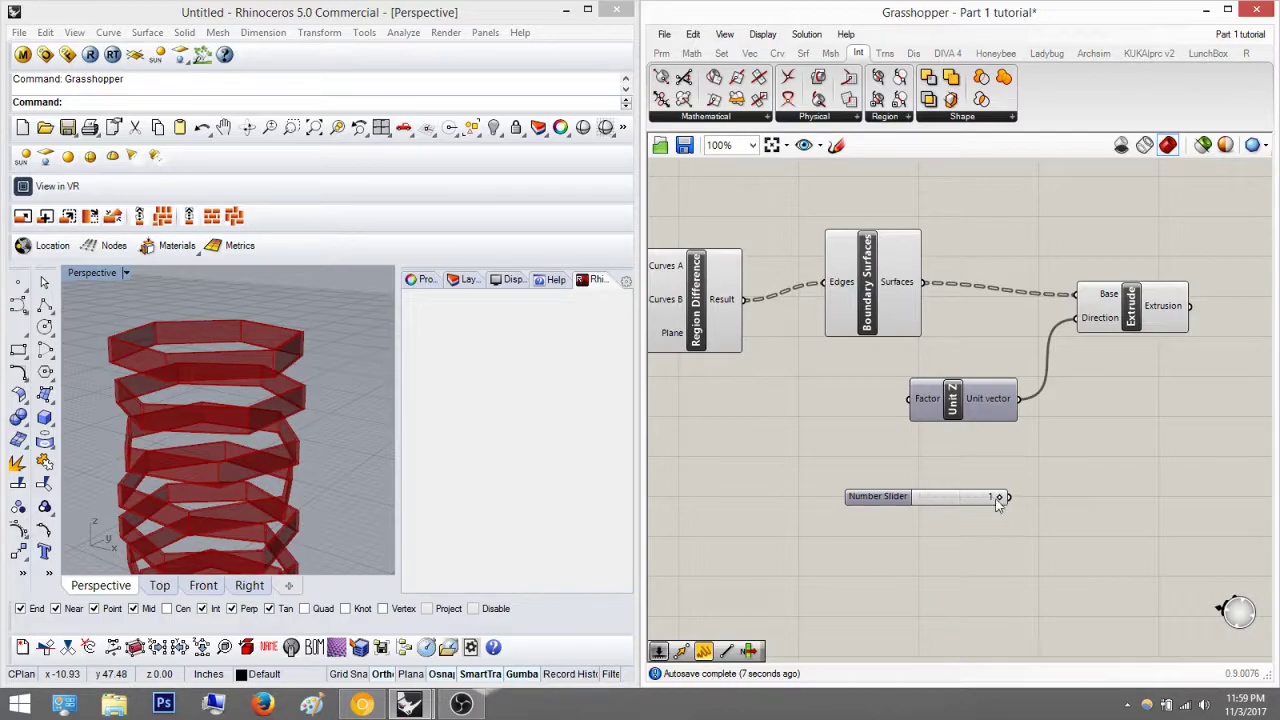
left_click(967, 498)
key("Delete")
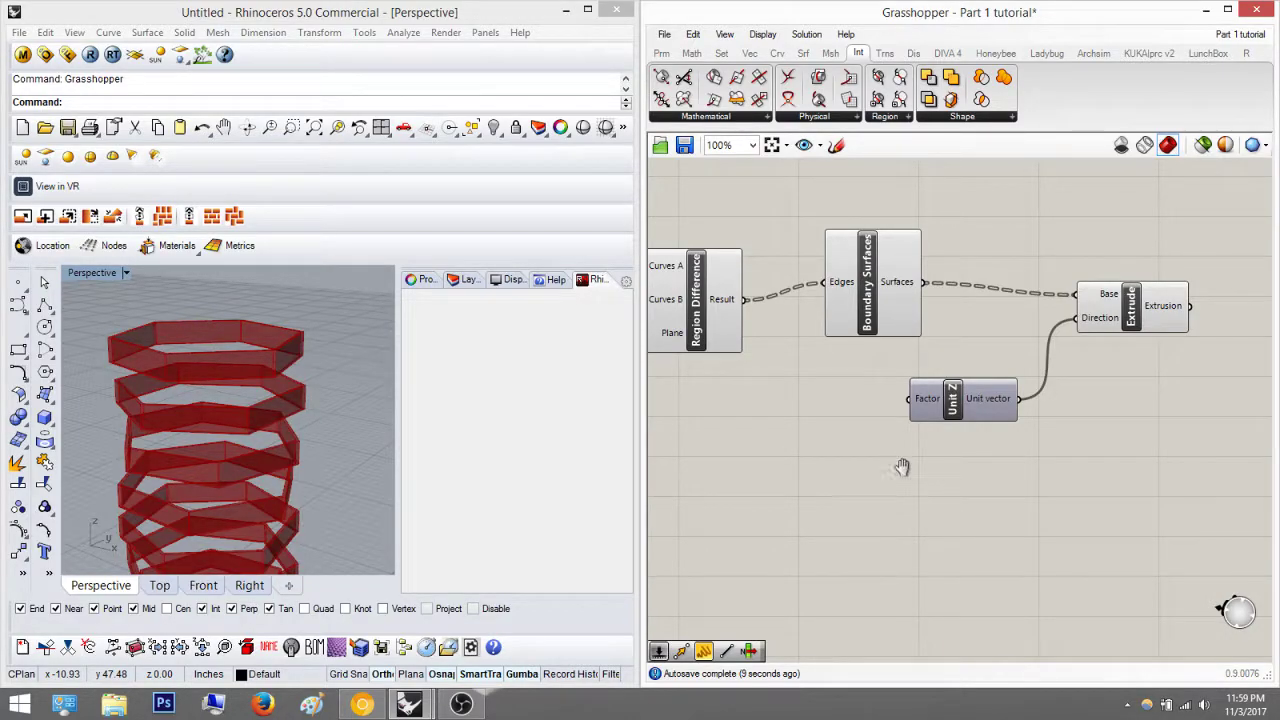
Step: Add a 0.25 number slider and connect it to the Factor input of the Unit Z component driving Extrude
right_click_drag(850, 458, 955, 436)
double_click(955, 429)
type("0")
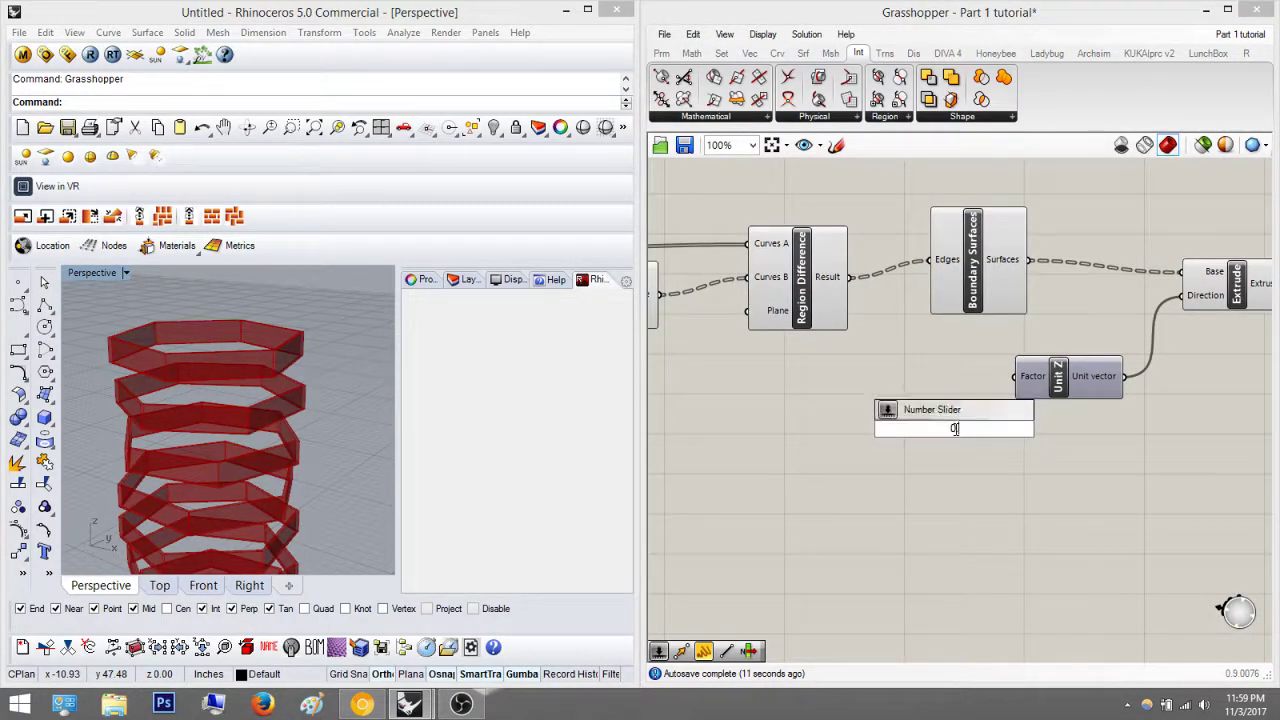
type(".25")
key("Return")
left_click_drag(1040, 428, 1016, 376)
right_click_drag(256, 343, 306, 400)
scroll(226, 420, "down", 5)
scroll(251, 392, "up", 4)
scroll(957, 394, "down", 5)
right_click_drag(240, 430, 224, 482)
Step: Set the number slider feeding the Series component's Count input to 15
scroll(769, 409, "up", 5)
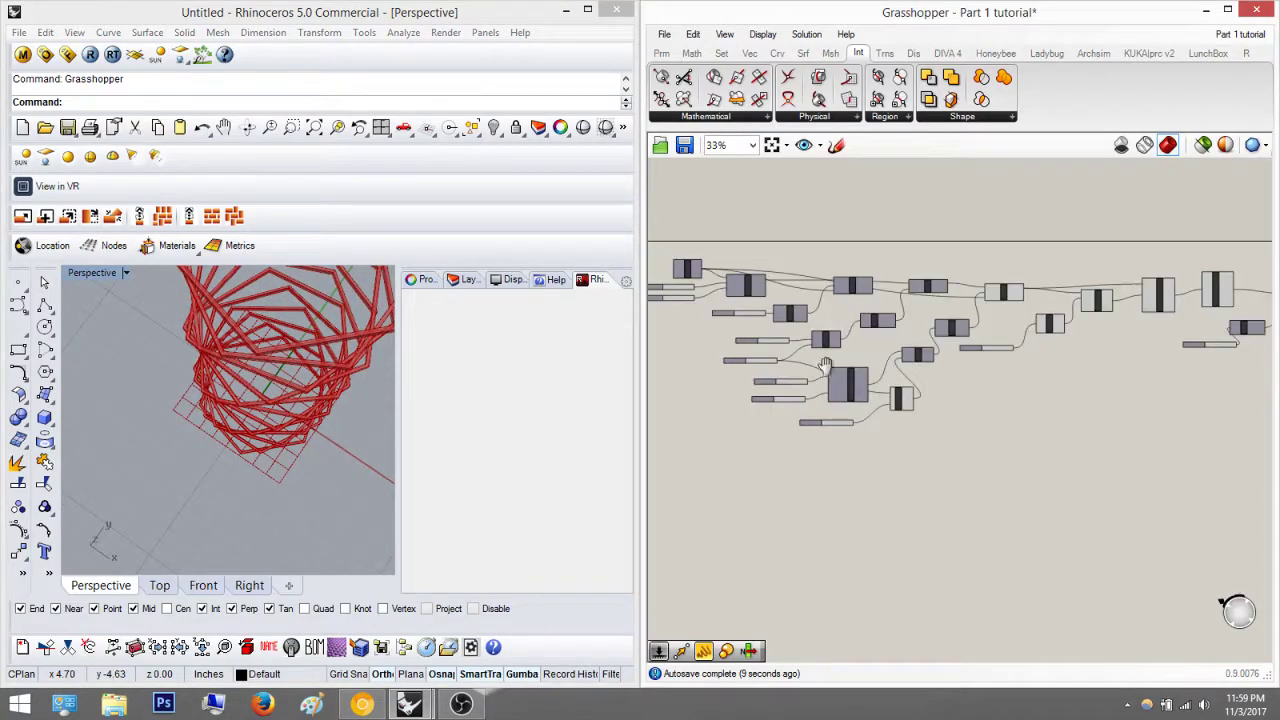
scroll(769, 409, "up", 5)
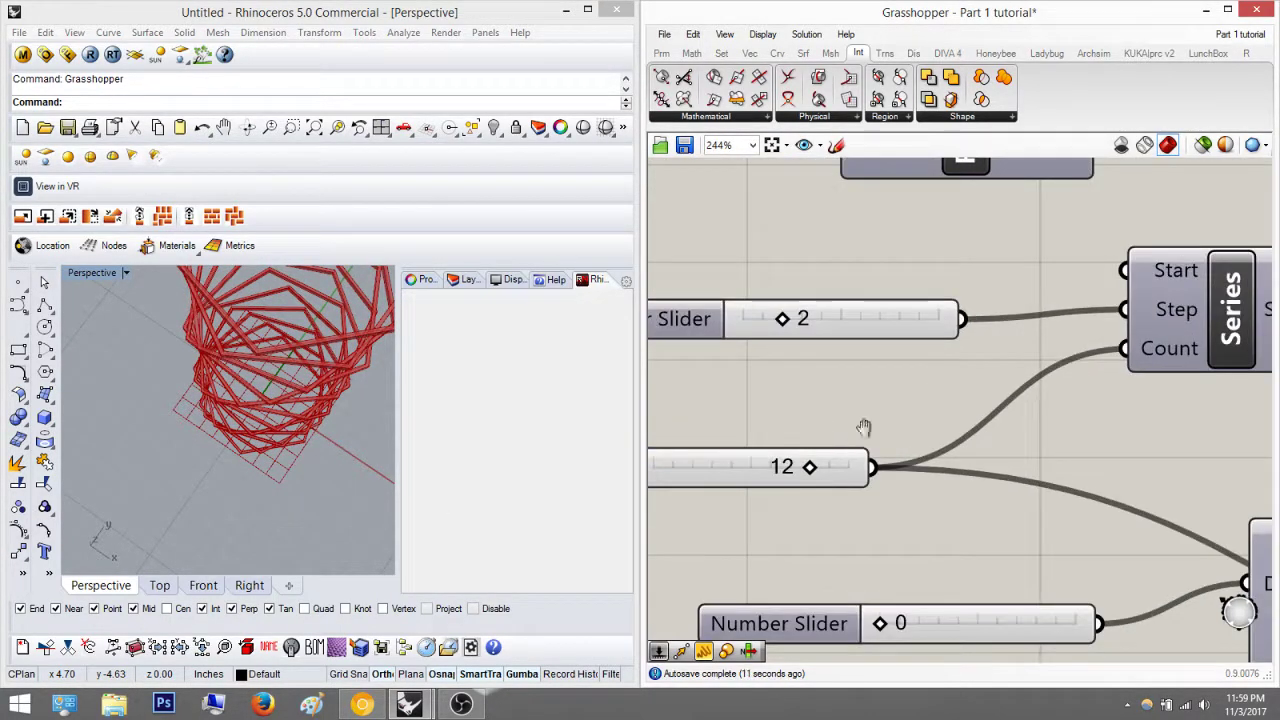
left_click_drag(925, 445, 976, 443)
right_click_drag(320, 364, 316, 281)
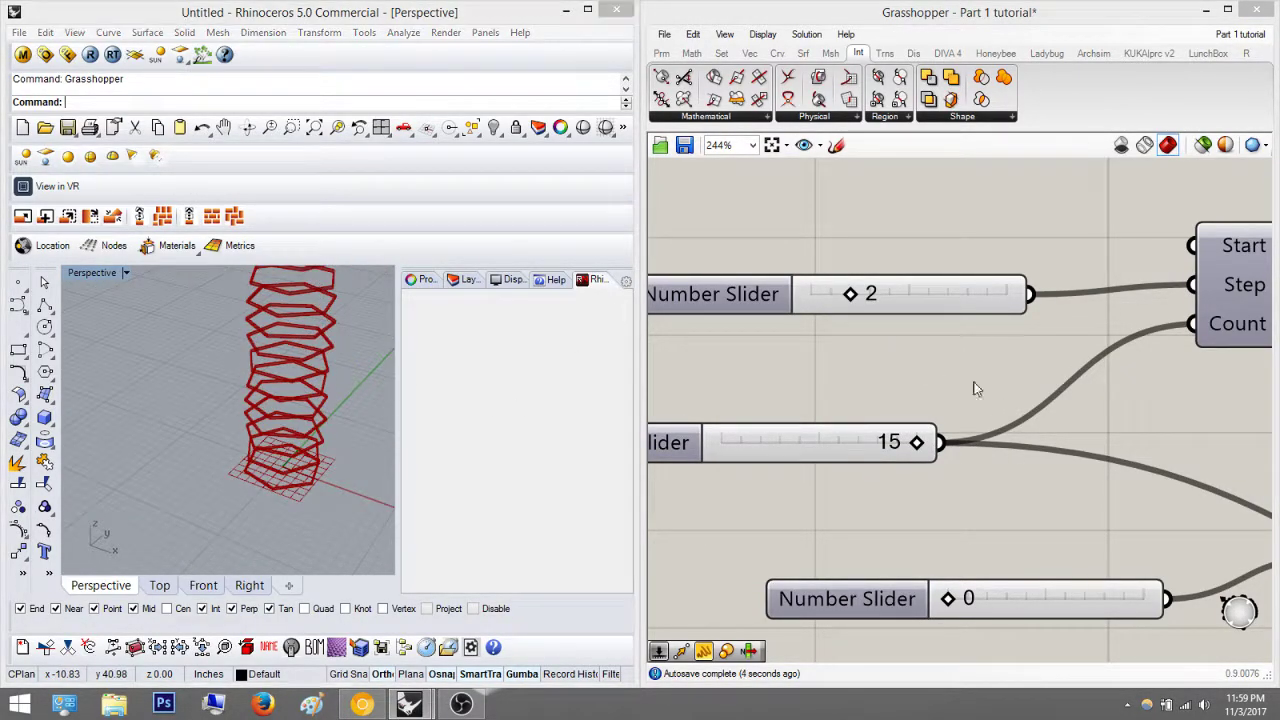
Step: Set the number slider feeding the Series component's Step input to 1
scroll(950, 367, "down", 3)
scroll(953, 410, "up", 5)
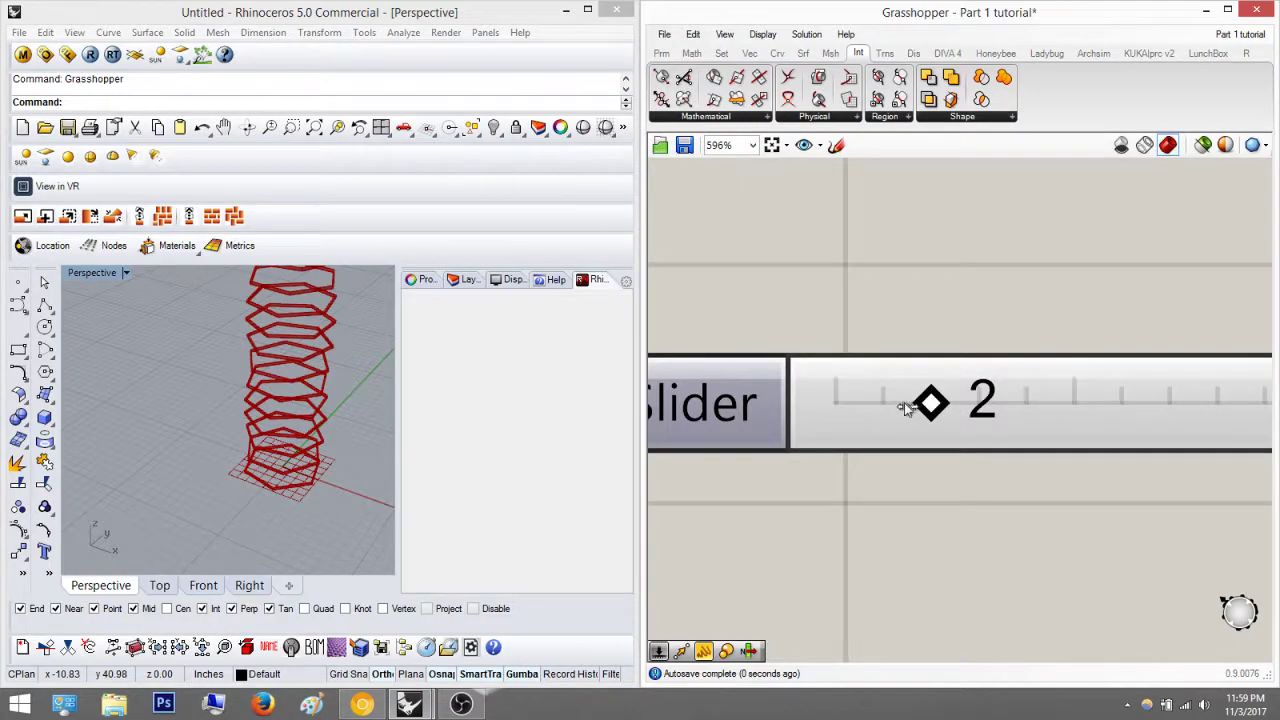
left_click_drag(905, 408, 900, 405)
right_click_drag(293, 396, 292, 412)
scroll(292, 408, "up", 4)
right_click_drag(303, 348, 180, 400)
Step: Set the Polygon component's Segments slider to 4 and view the resulting tower from several angles
scroll(835, 441, "down", 2)
scroll(1057, 457, "down", 6)
scroll(908, 385, "up", 6)
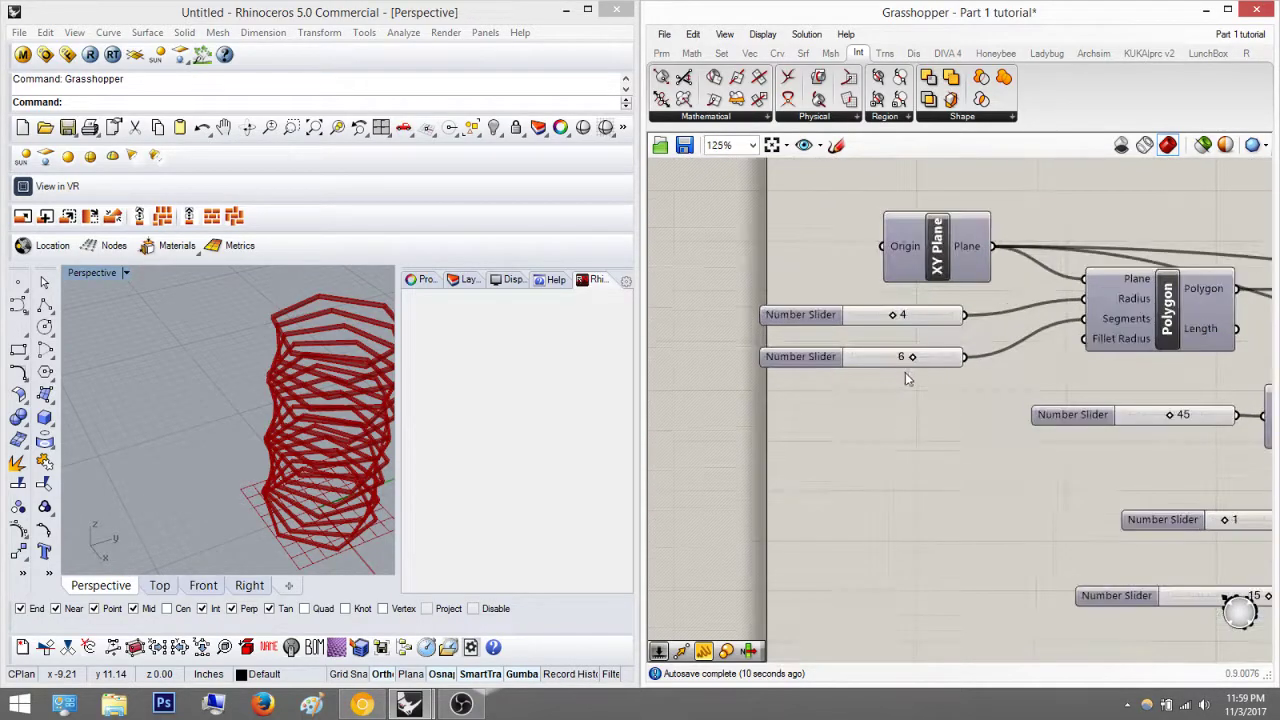
left_click_drag(912, 387, 864, 392)
right_click_drag(301, 403, 214, 414)
scroll(214, 414, "down", 5)
right_click_drag(294, 377, 231, 279)
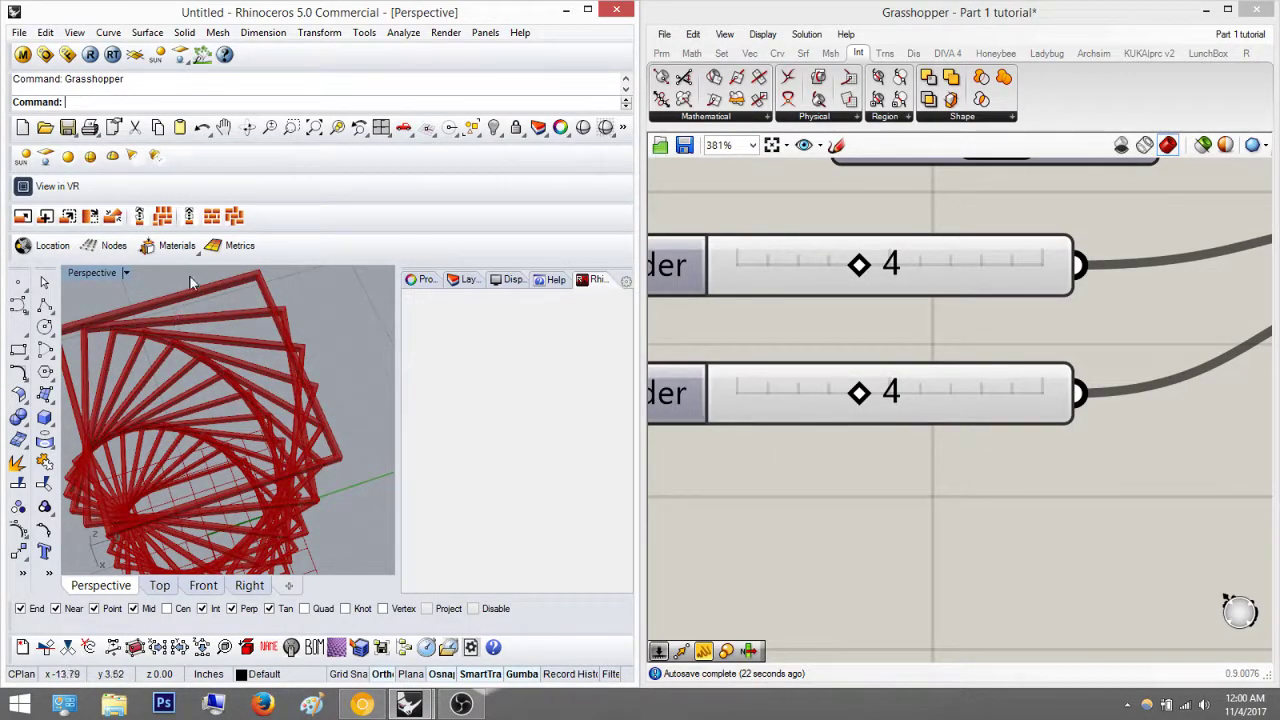
right_click_drag(225, 298, 290, 298)
scroll(888, 292, "down", 7)
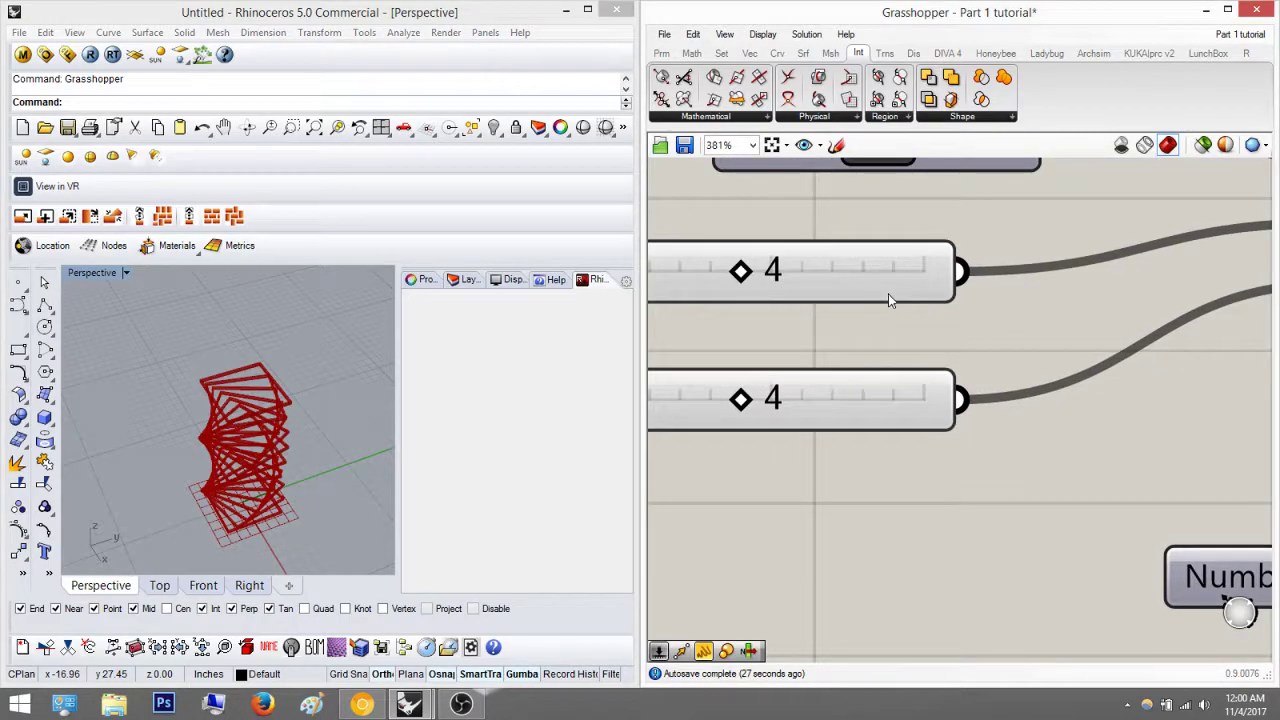
Step: Examine the component chain and highlight the Rotate component that feeds Offset
right_click_drag(972, 290, 814, 303)
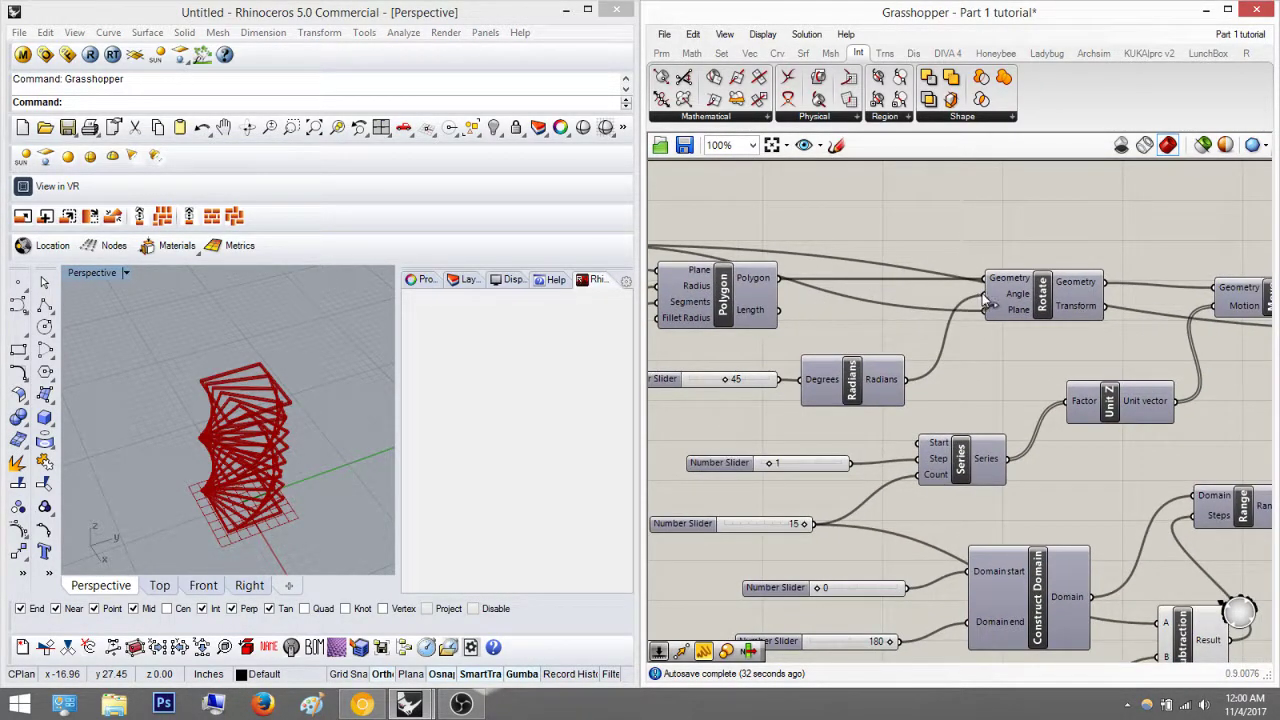
scroll(985, 298, "down", 4)
scroll(1023, 290, "up", 5)
right_click_drag(1018, 248, 946, 259)
left_click(885, 300)
right_click_drag(352, 385, 354, 414)
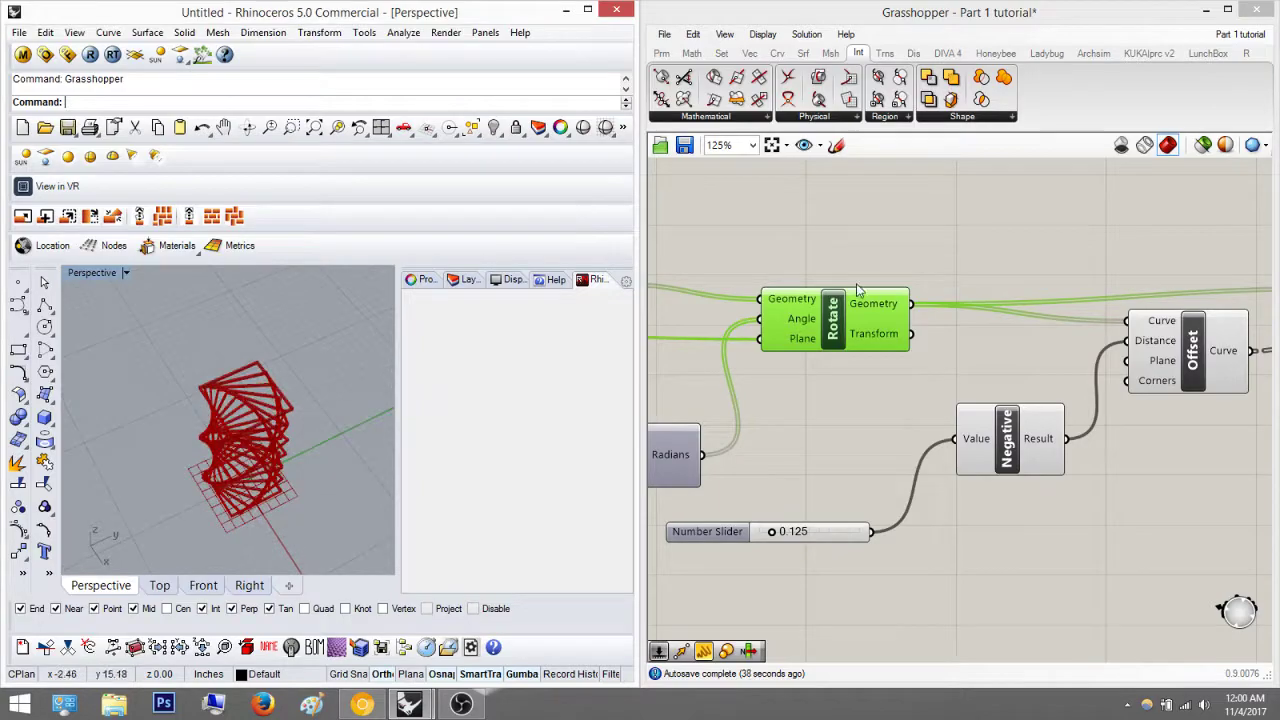
Step: Hide the geometry preview of all components downstream of Rotate, from Offset through Extrude
left_click(1071, 277)
scroll(947, 301, "down", 5)
right_click_drag(947, 301, 701, 285)
left_click_drag(1218, 443, 753, 242)
middle_click(754, 240)
left_click(803, 196)
left_click(880, 208)
scroll(788, 278, "up", 3)
right_click_drag(874, 226, 870, 198)
Step: Hide the Rotate component's geometry preview
left_click(777, 283)
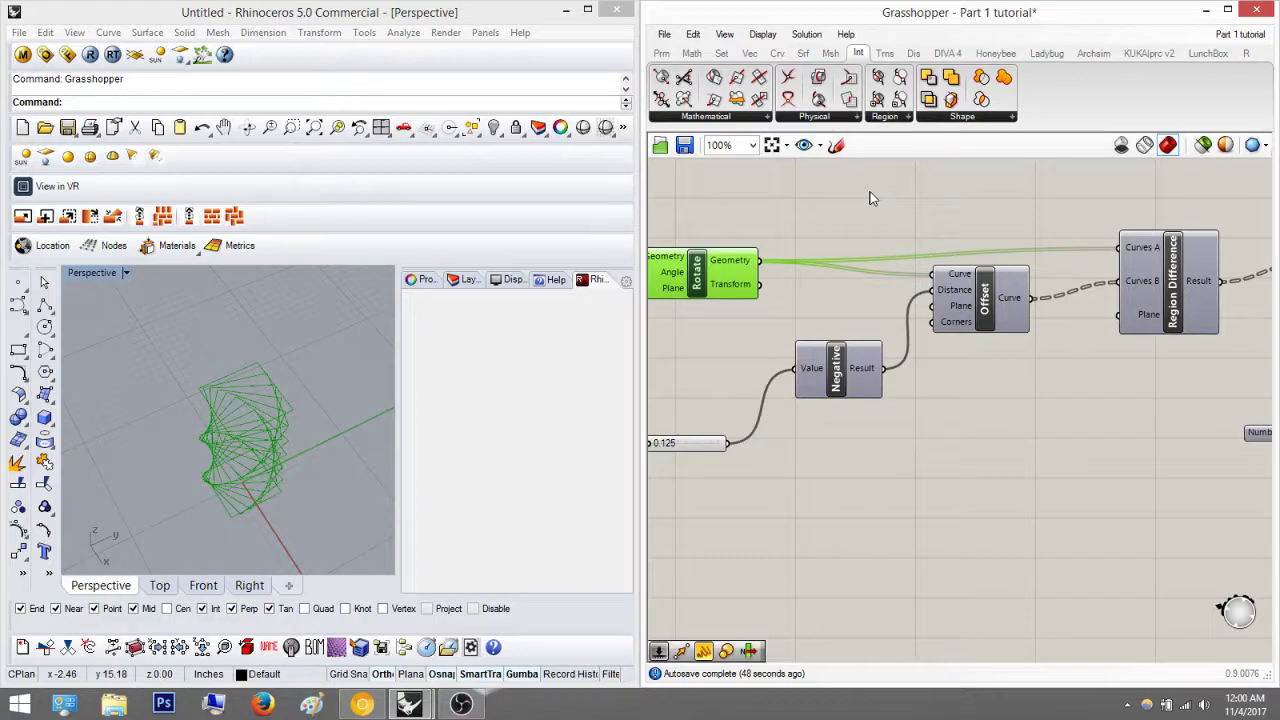
right_click_drag(912, 326, 1016, 356)
middle_click(779, 292)
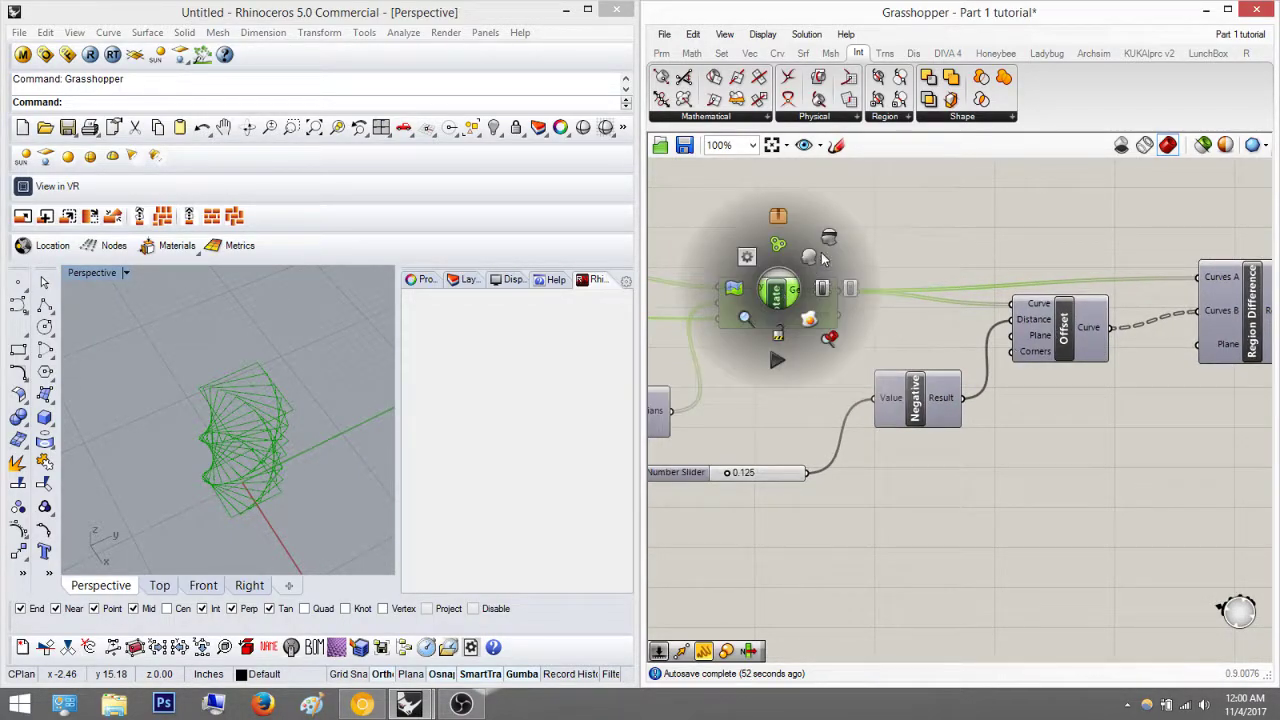
left_click(822, 250)
Step: Turn on the geometry preview of the Offset component
left_click(1064, 335)
middle_click(1064, 335)
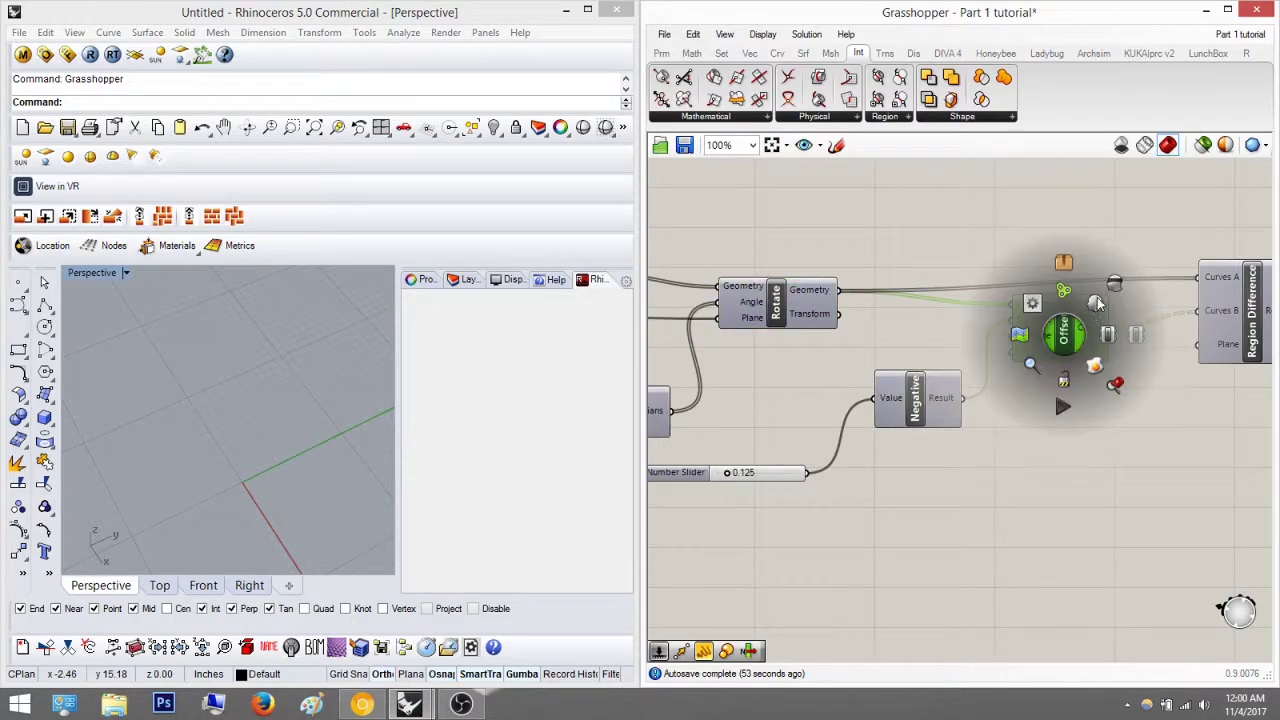
left_click(1097, 303)
left_click(1060, 275)
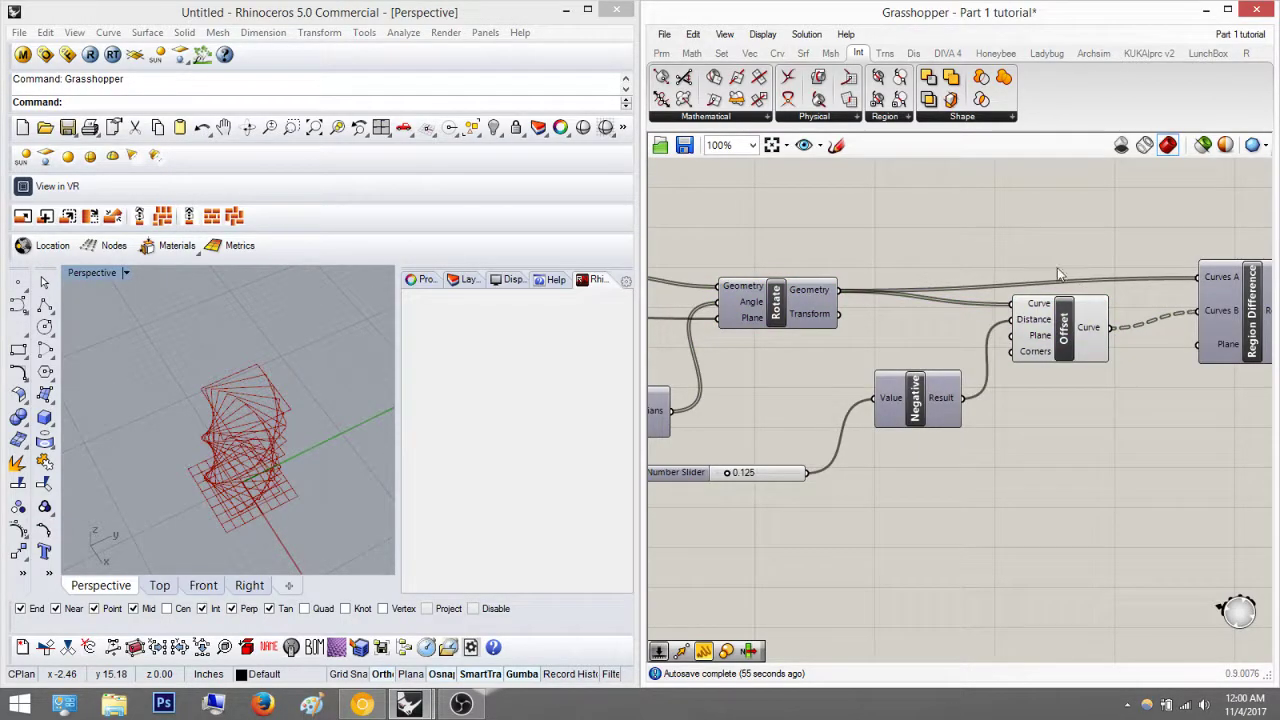
Step: Turn the Rotate component's preview back on and inspect the paired outlines at the tower's upper corner
left_click(763, 301)
middle_click(761, 298)
left_click(798, 260)
left_click(706, 260)
scroll(254, 374, "up", 6)
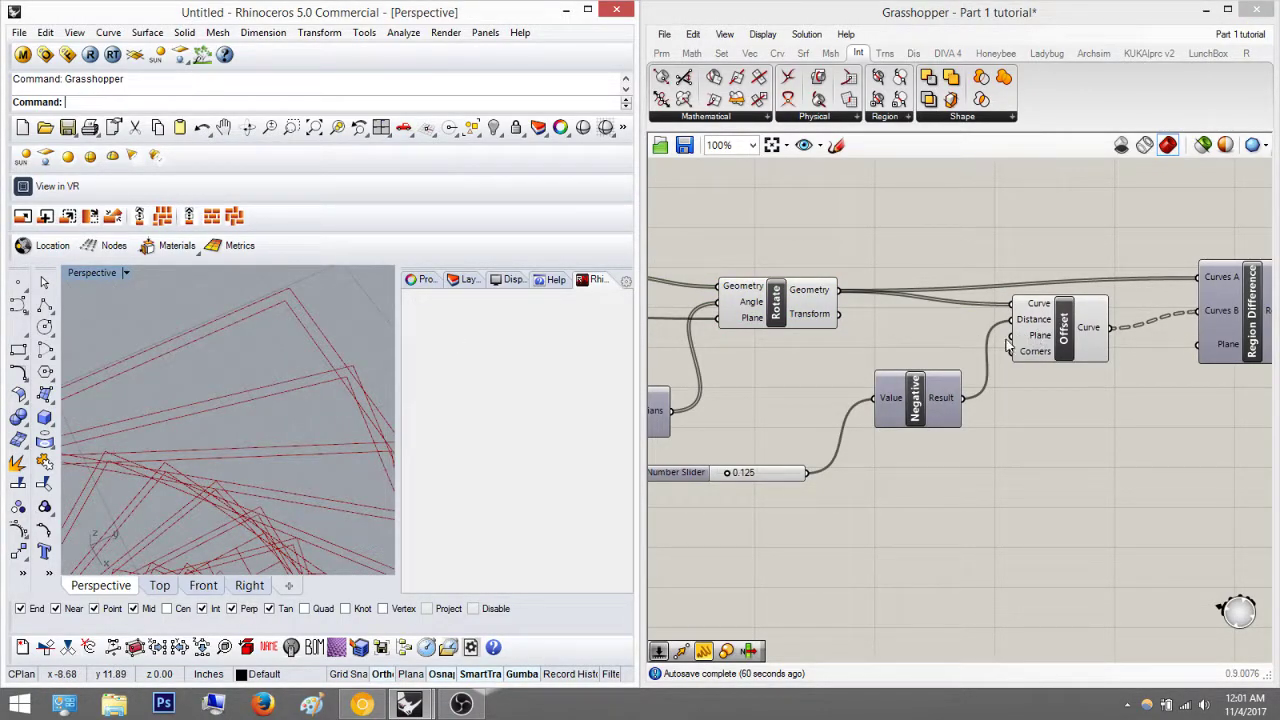
Step: Add a Loft component and feed both the Offset curves and the Rotate geometry into its Curves input
right_click_drag(1017, 345, 902, 346)
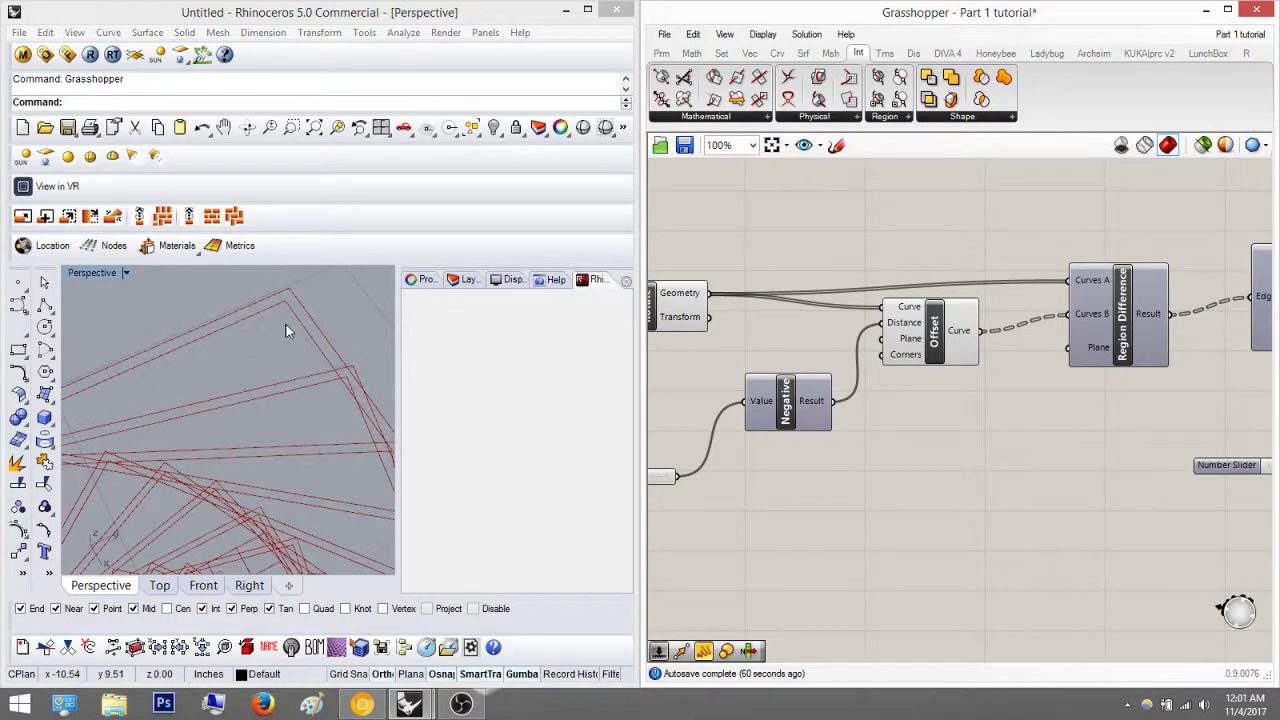
right_click_drag(978, 512, 936, 519)
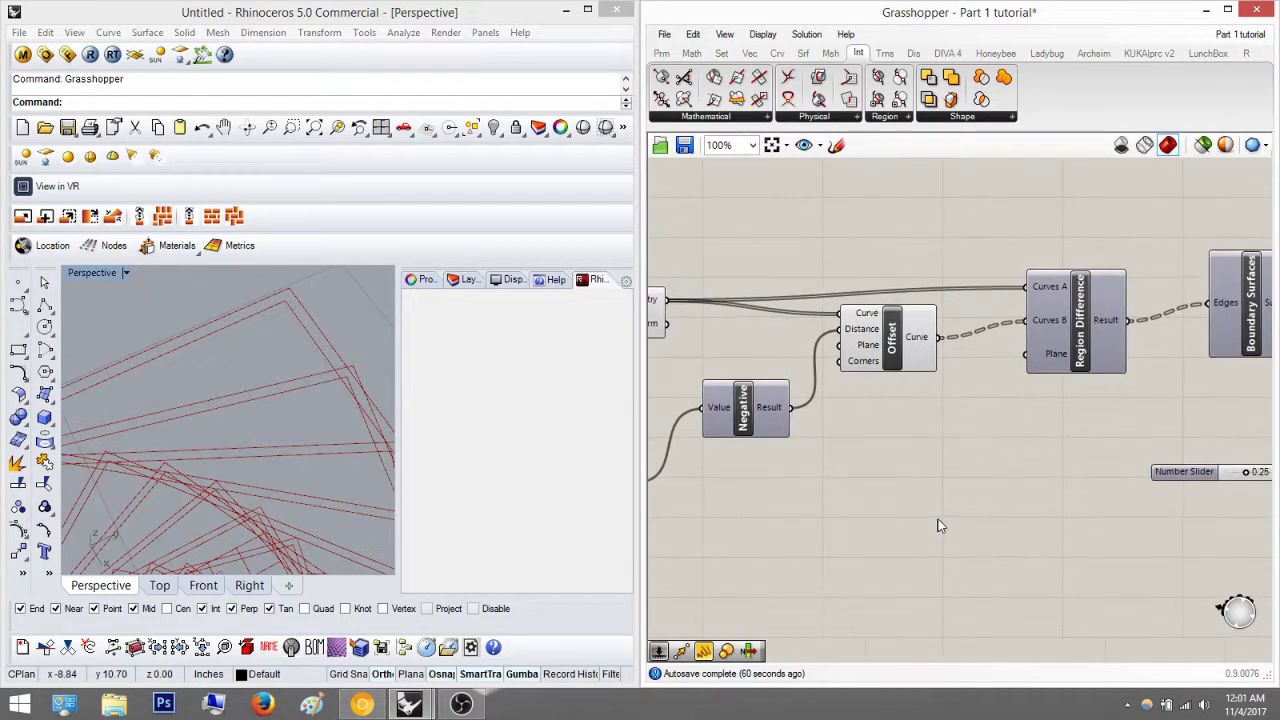
right_click_drag(863, 421, 922, 432)
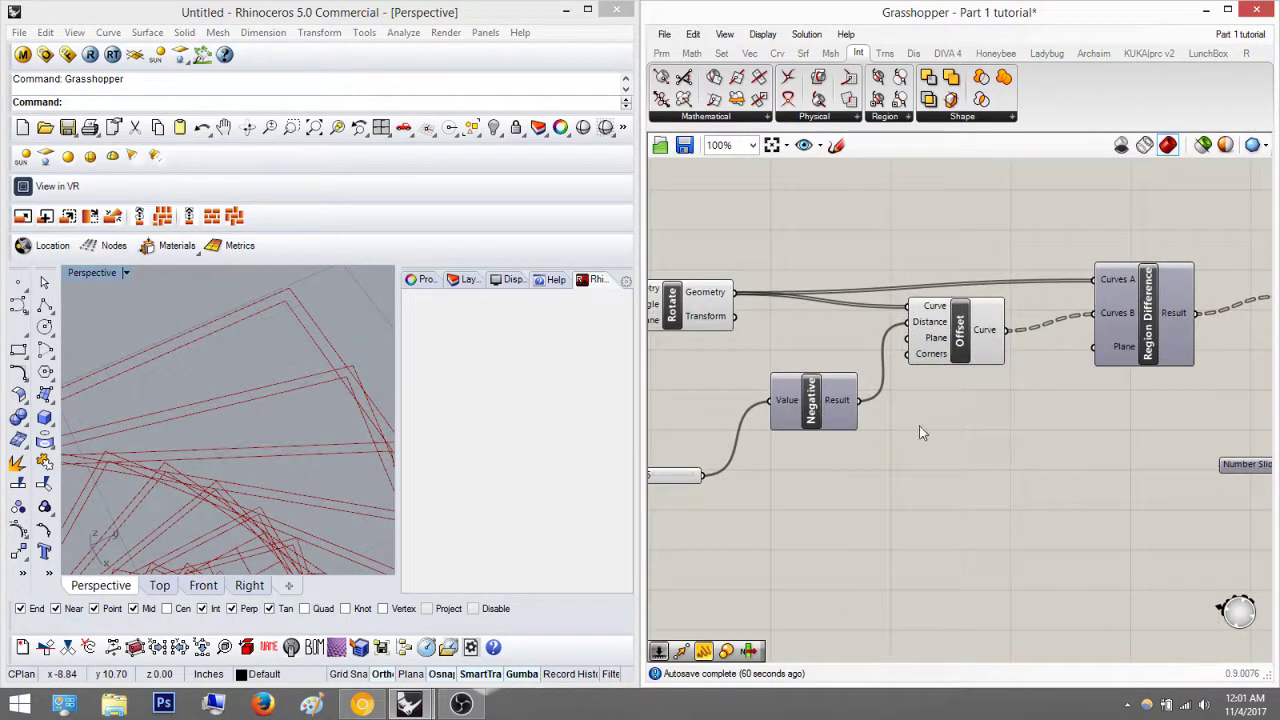
double_click(987, 455)
key("Escape")
double_click(1050, 442)
type("loft")
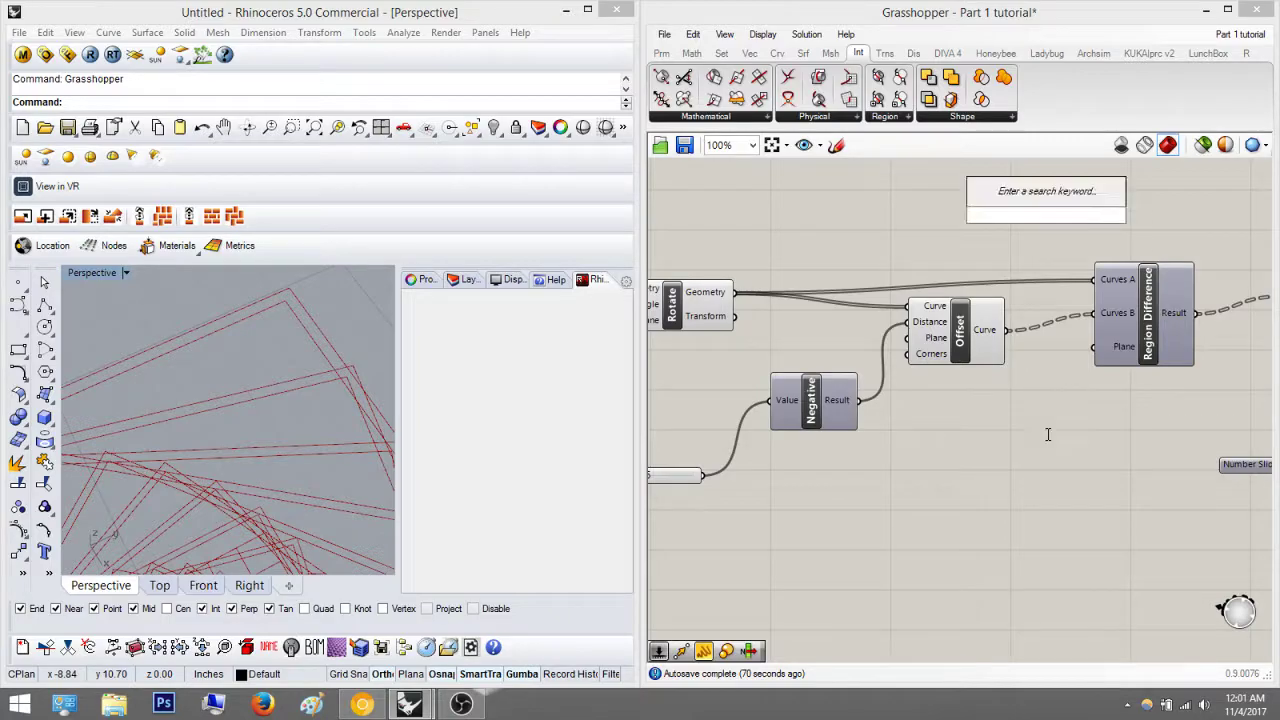
key("Return")
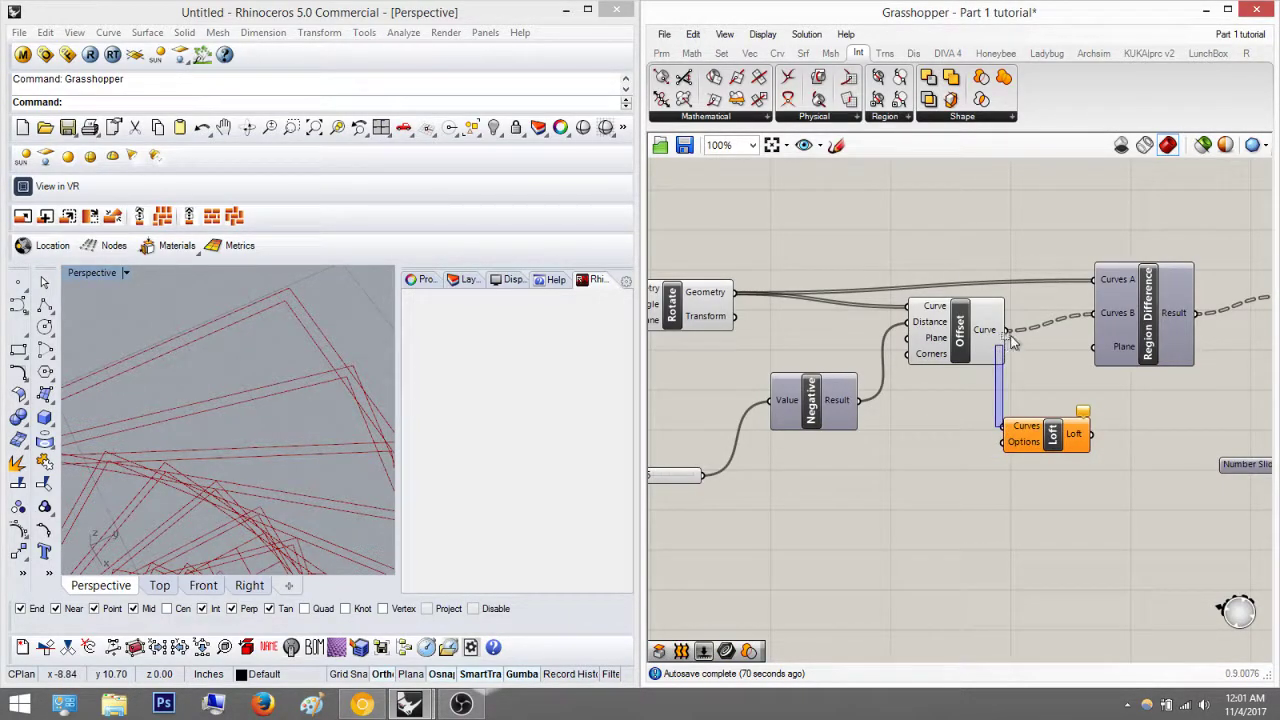
left_click_drag(997, 435, 1005, 331)
left_click_drag(1000, 428, 752, 311, "shift")
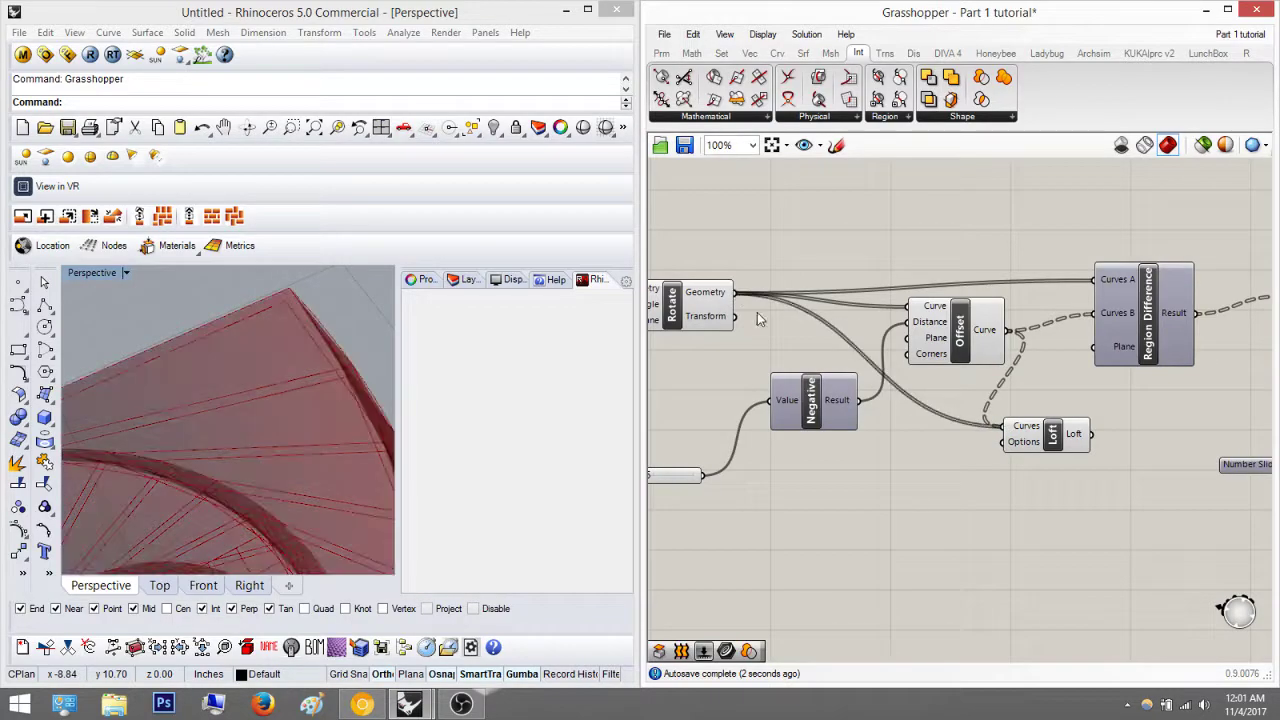
Step: View the lofted surface from a lower angle and delete the Loft component
right_click_drag(352, 369, 265, 390)
scroll(265, 390, "down", 6)
right_click_drag(293, 318, 135, 410)
left_click(1048, 437)
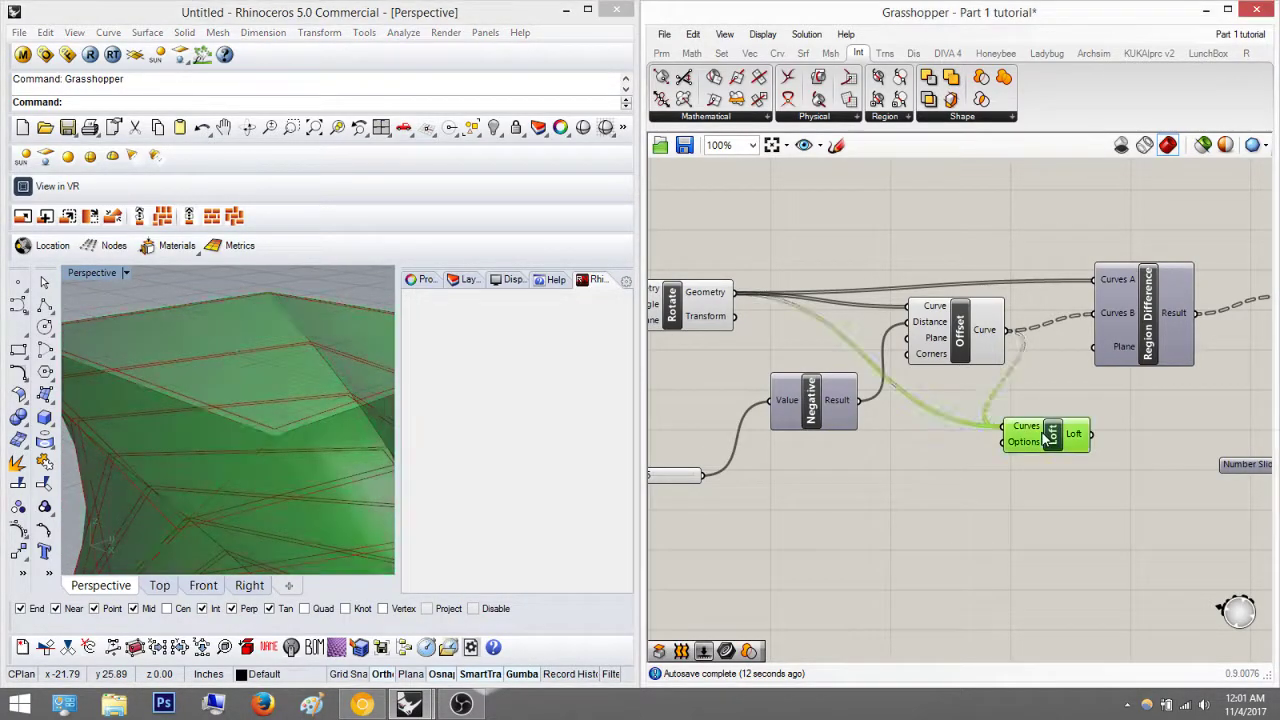
key("Delete")
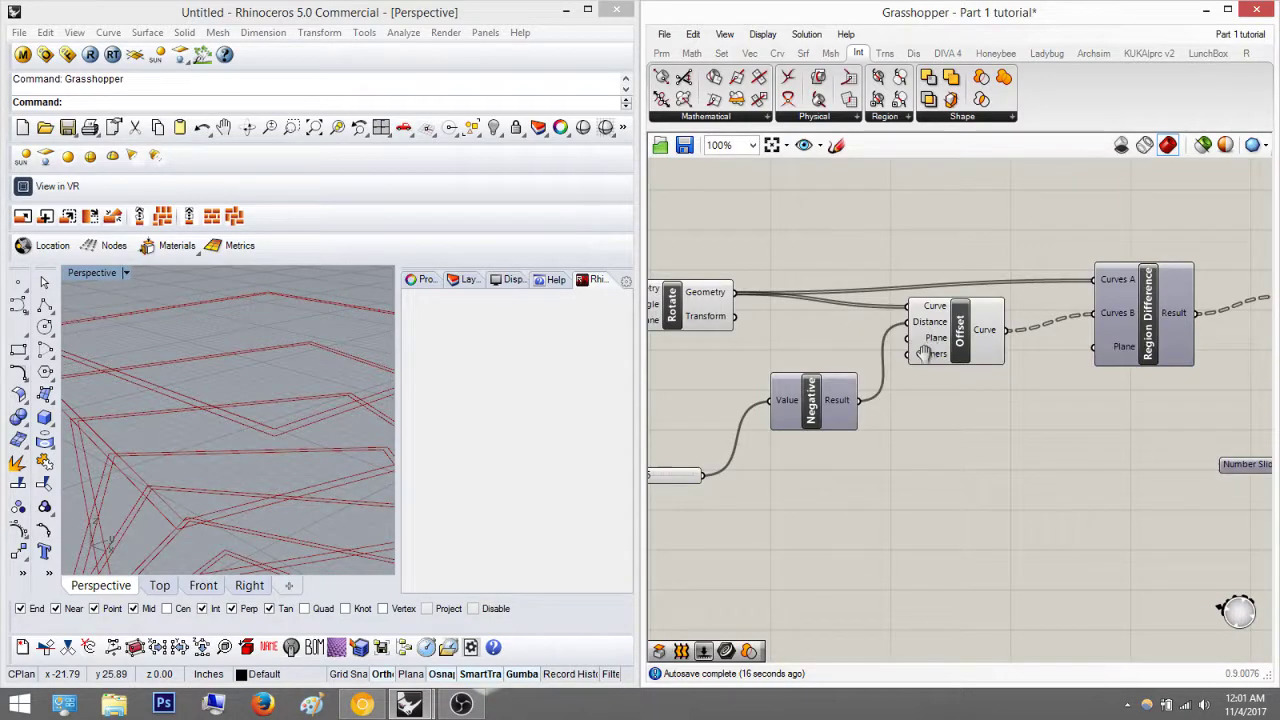
Step: Compare the outer and inner outlines by highlighting the Rotate and Offset components in turn
right_click_drag(924, 353, 900, 369)
right_click_drag(1005, 318, 947, 324)
left_click(1030, 325)
left_click(874, 276)
right_click_drag(671, 332, 788, 328)
left_click(745, 326)
left_click(981, 347)
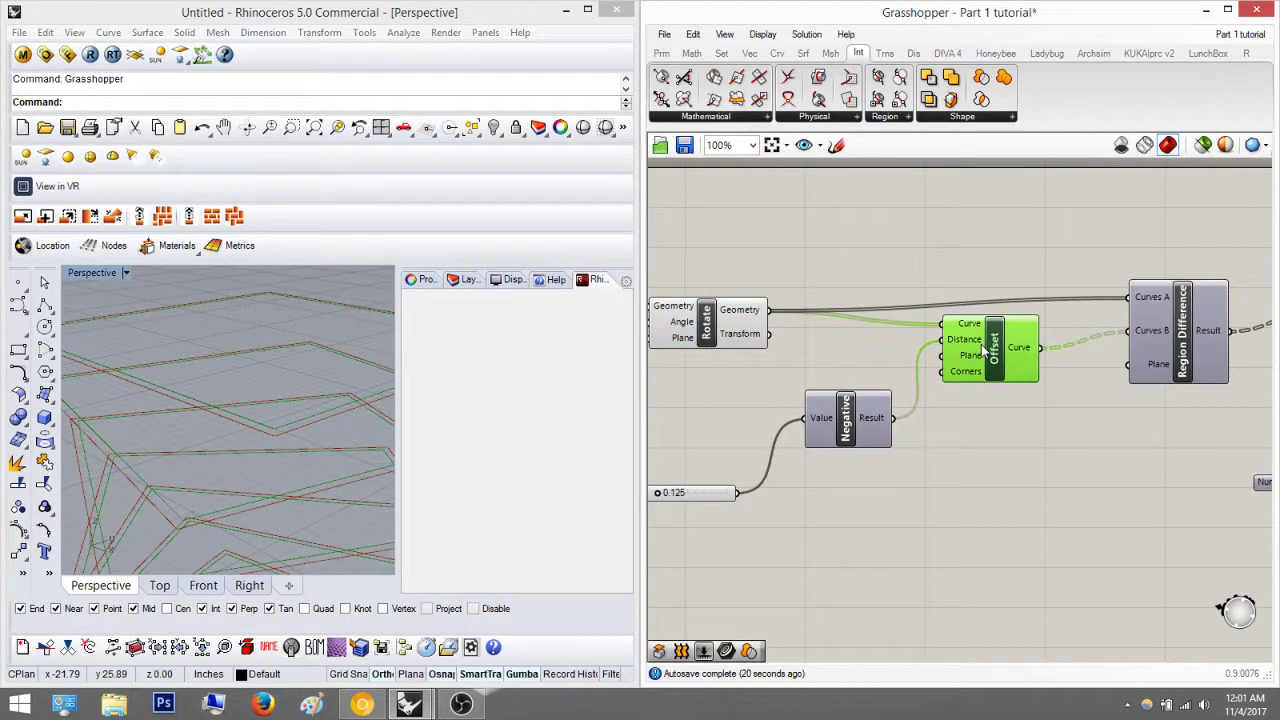
left_click(717, 318)
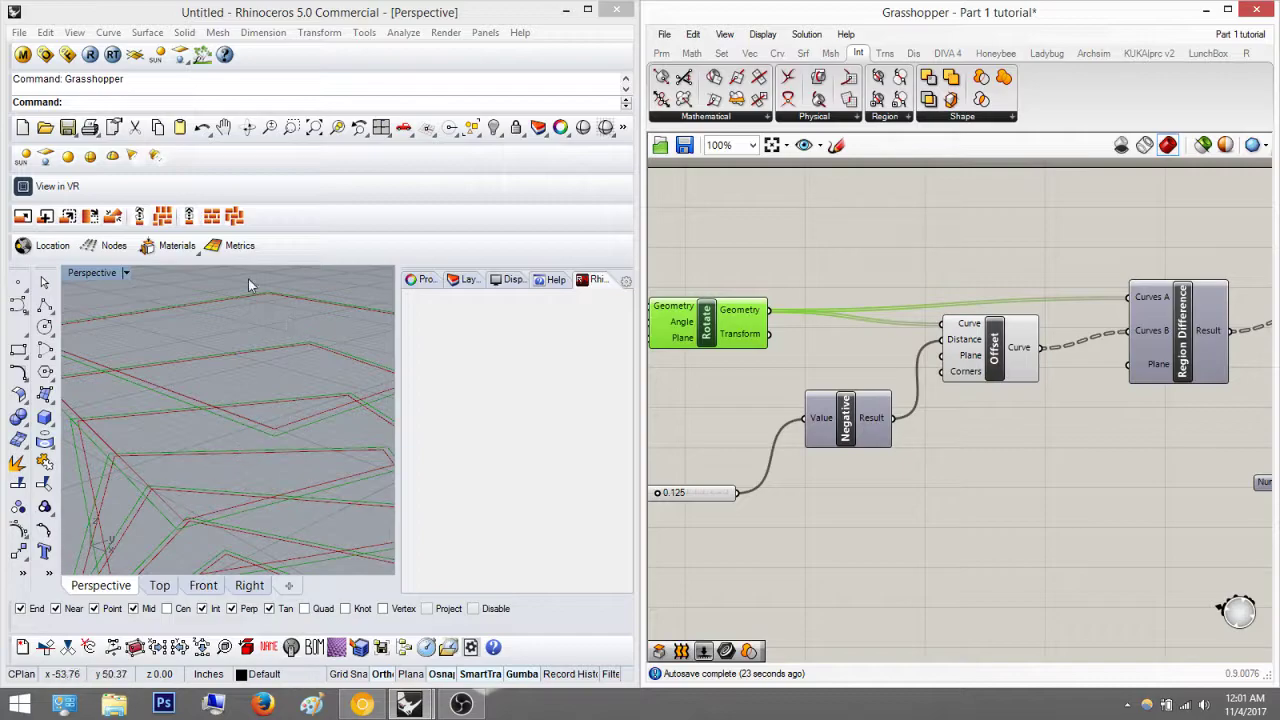
left_click(1008, 352)
right_click_drag(1008, 352, 883, 359)
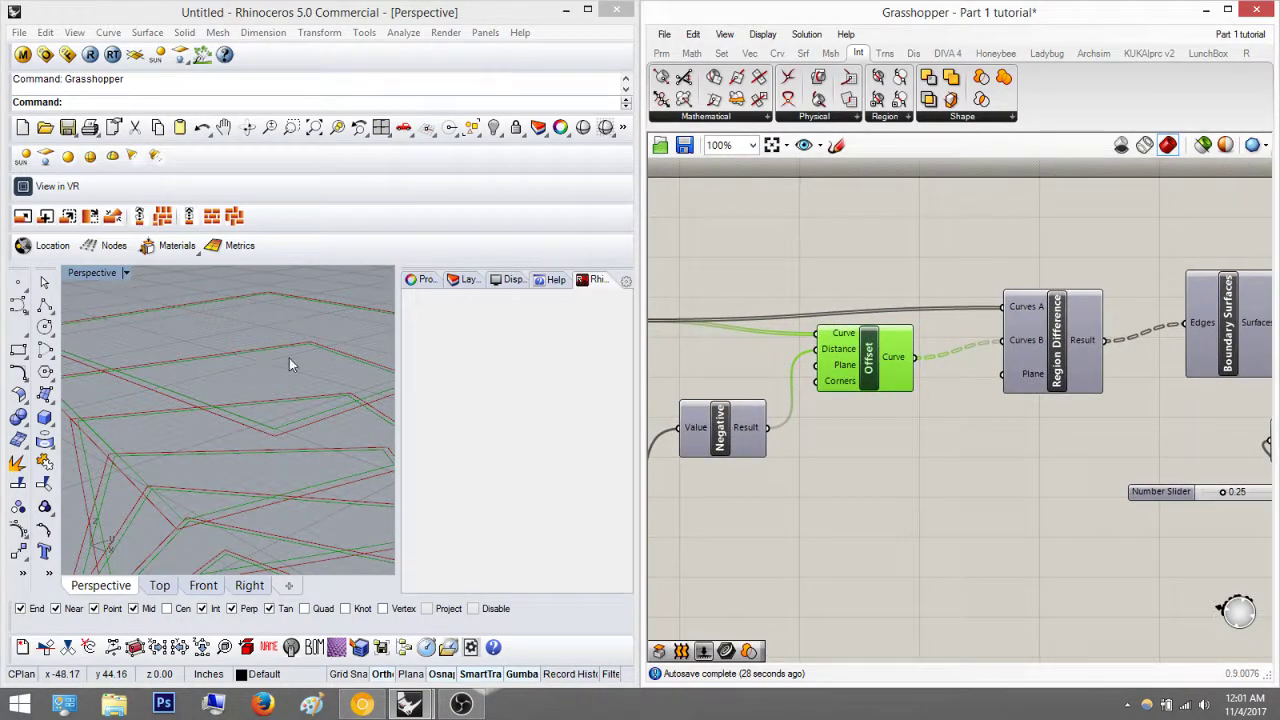
Step: Examine the gap between the original and offset outlines at the tower's top floors
right_click_drag(266, 312, 262, 343)
scroll(246, 418, "down", 5)
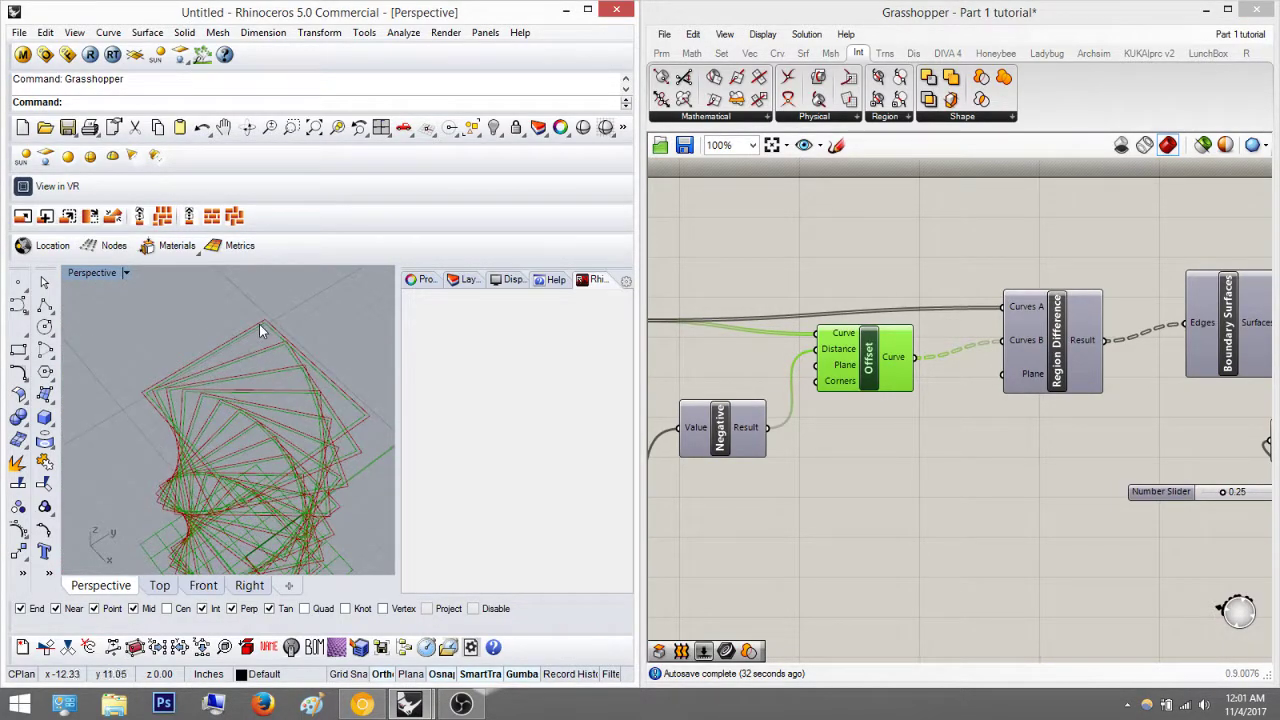
scroll(279, 337, "up", 5)
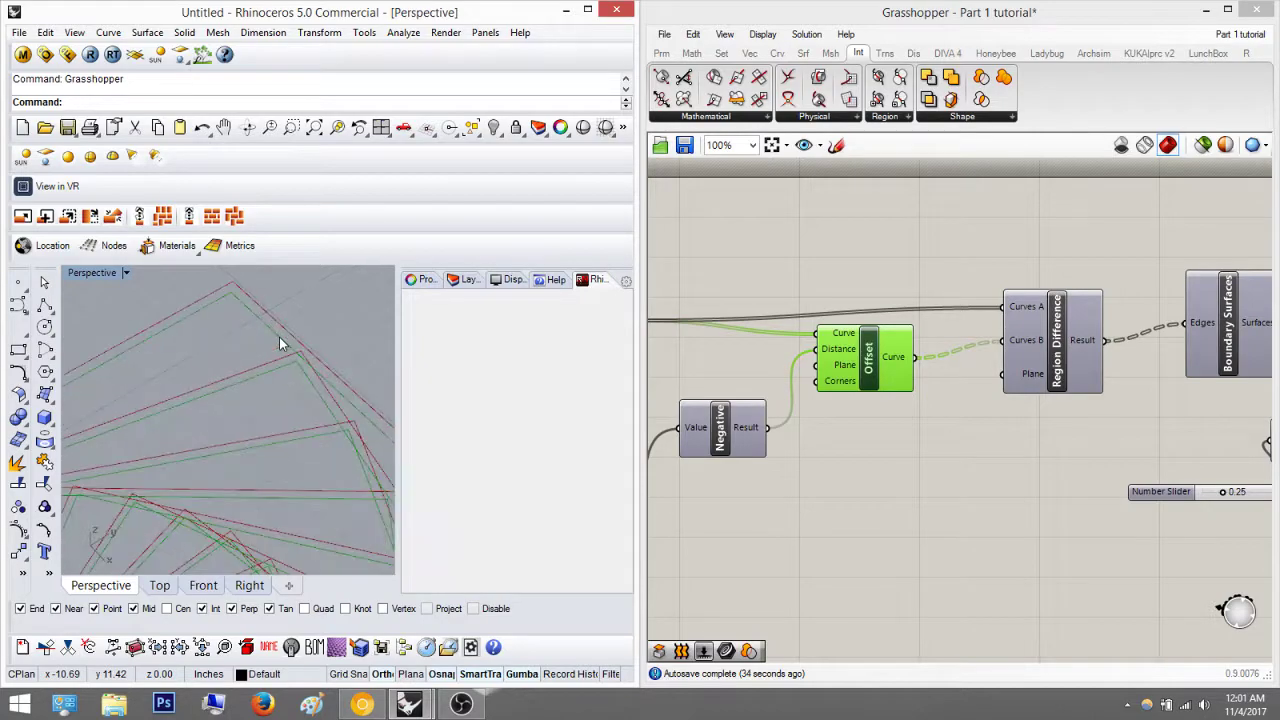
scroll(287, 340, "down", 4)
scroll(199, 308, "up", 5)
Step: Review the components that follow Offset and highlight Region Difference
right_click_drag(989, 407, 858, 432)
left_click(984, 514)
scroll(984, 514, "down", 3)
scroll(1246, 507, "up", 3)
left_click(823, 357)
right_click_drag(875, 356, 1045, 361)
left_click(816, 373)
middle_click(818, 373)
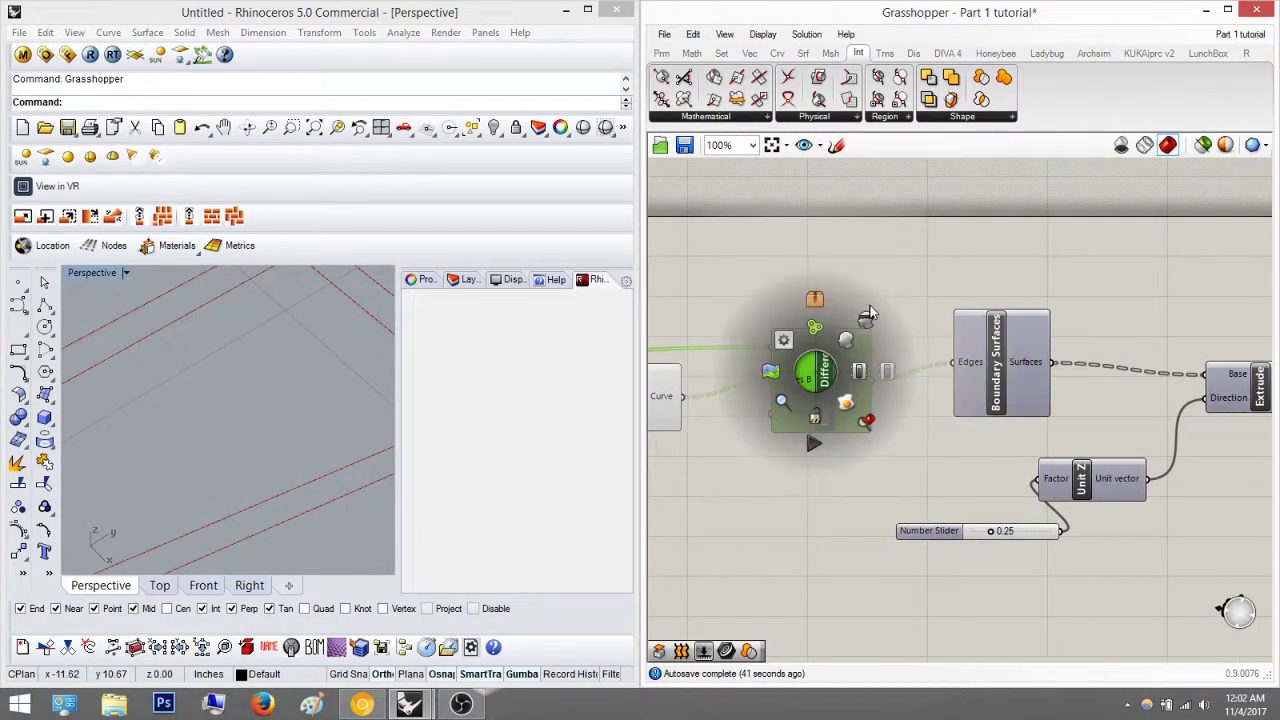
Step: Turn on the Boundary Surfaces component's preview and view the flat frame surfaces
right_click_drag(914, 337, 949, 355)
left_click(1042, 383)
middle_click(1040, 380)
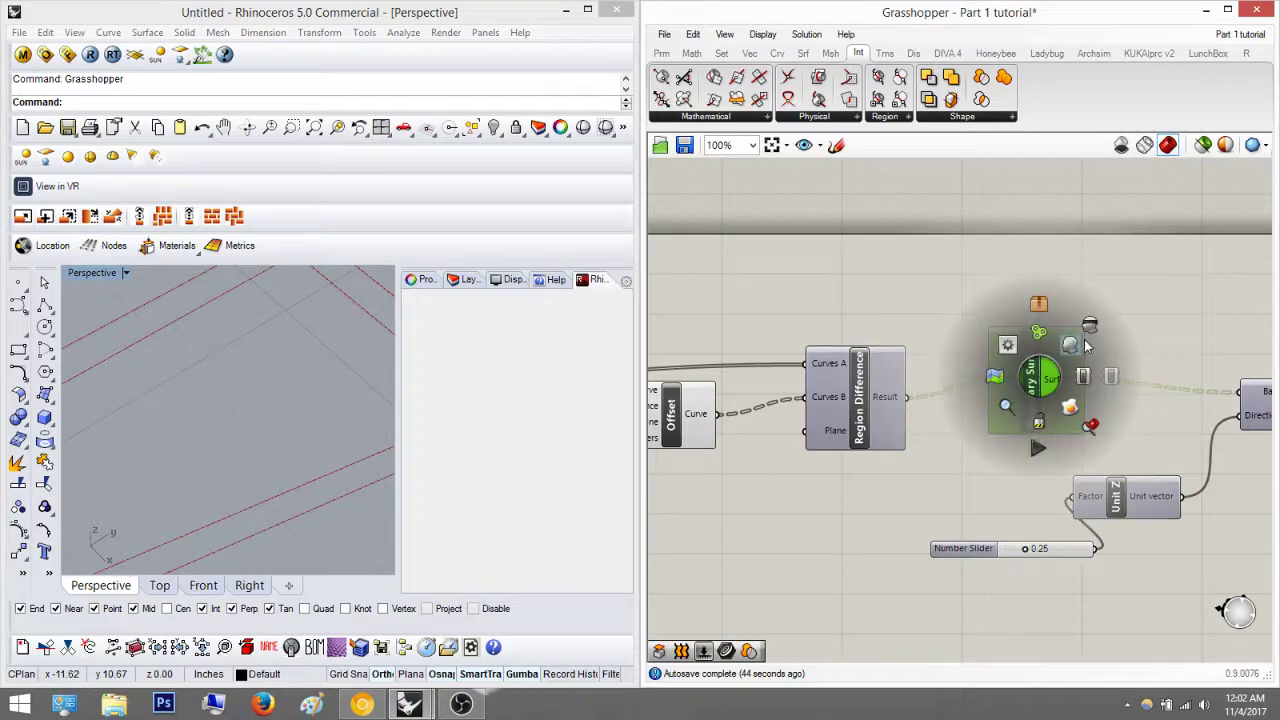
left_click(1069, 345)
right_click_drag(304, 342, 242, 315)
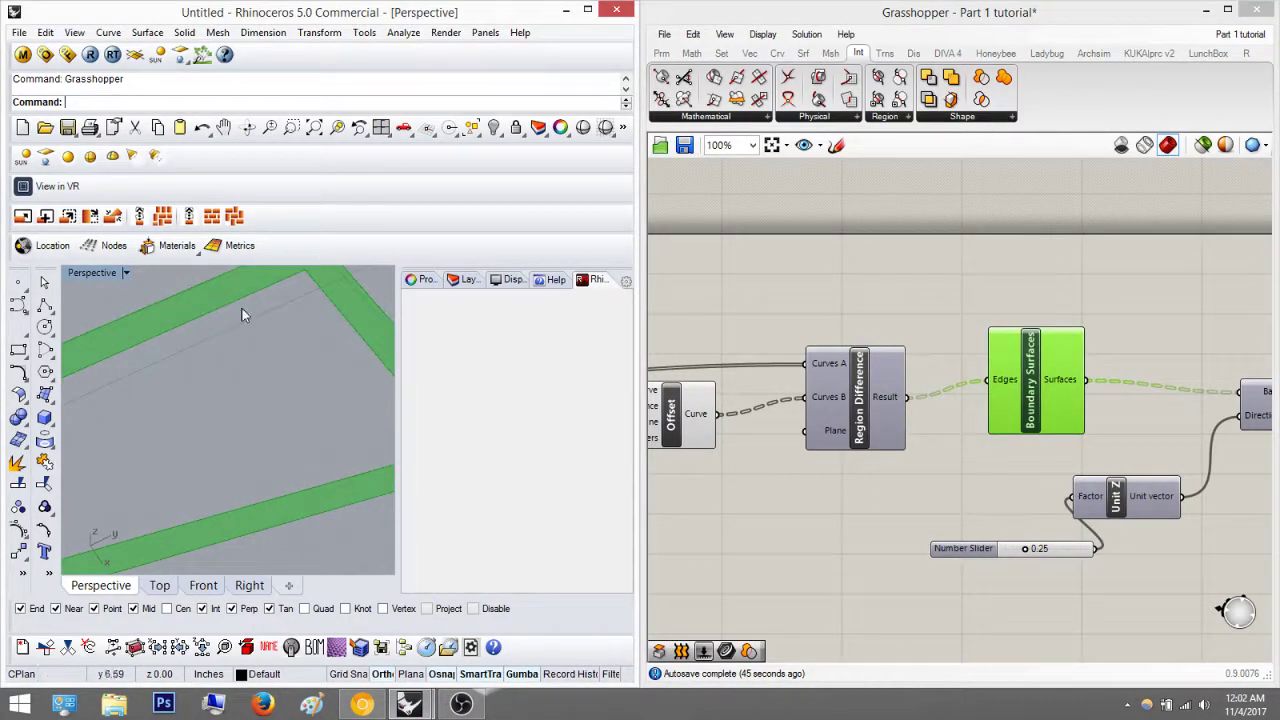
left_click(1123, 366)
Step: Turn on the Extrude component's preview and view the thickened frames from the side
right_click_drag(990, 338, 673, 295)
left_click(970, 357)
middle_click(975, 360)
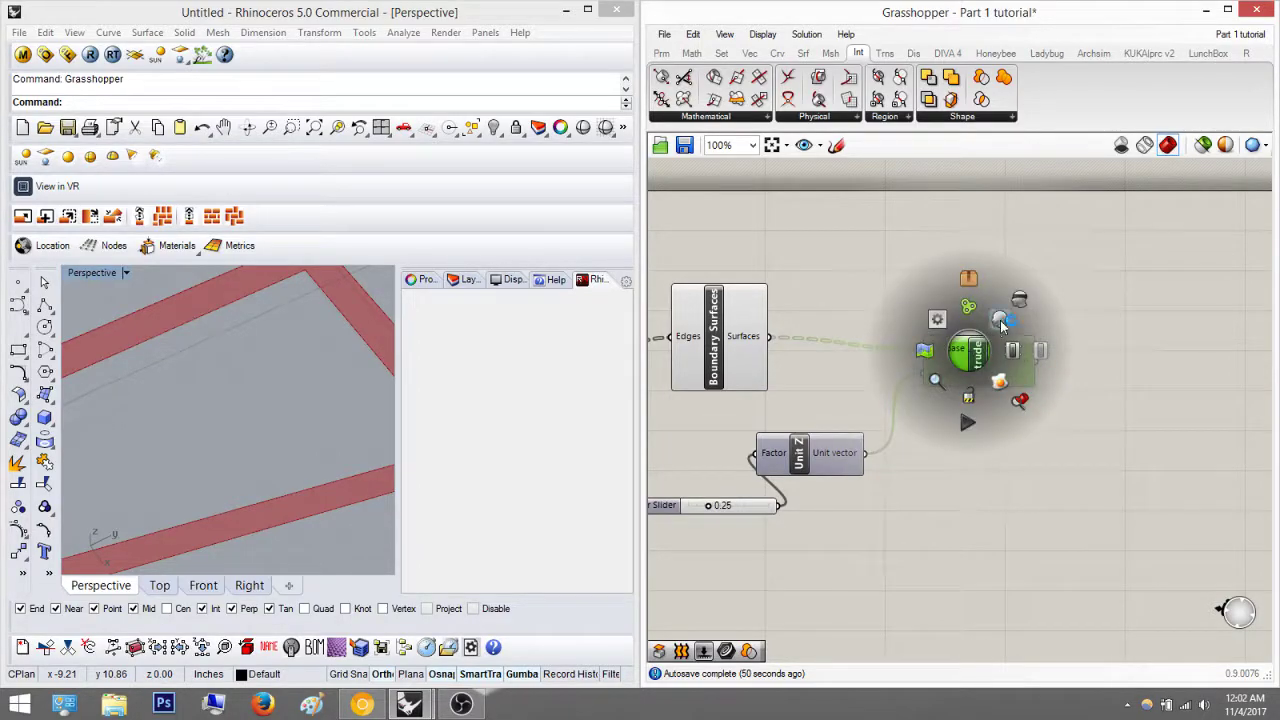
left_click(1001, 326)
left_click(305, 400)
right_click_drag(305, 400, 340, 345)
left_click(985, 368)
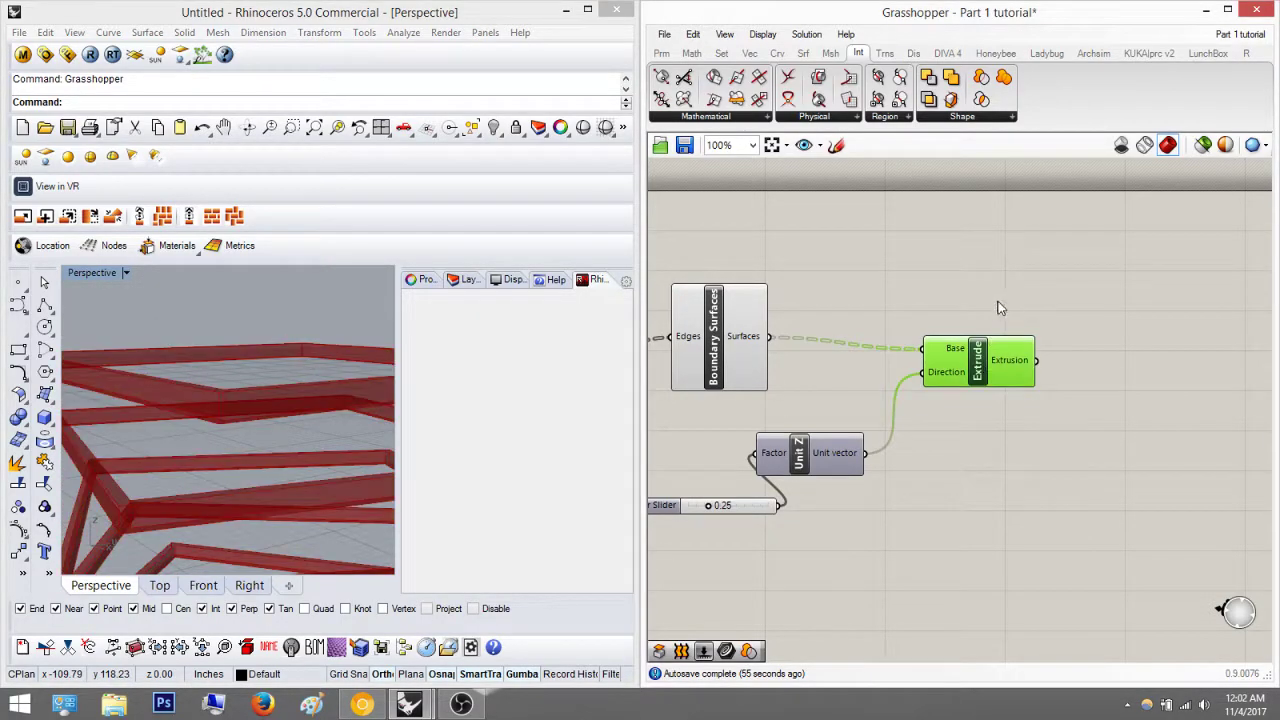
left_click(999, 306)
Step: Close the Grasshopper window and reopen it from Rhino with the Grasshopper command
right_click_drag(1004, 318, 1047, 373)
scroll(1048, 375, "down", 4)
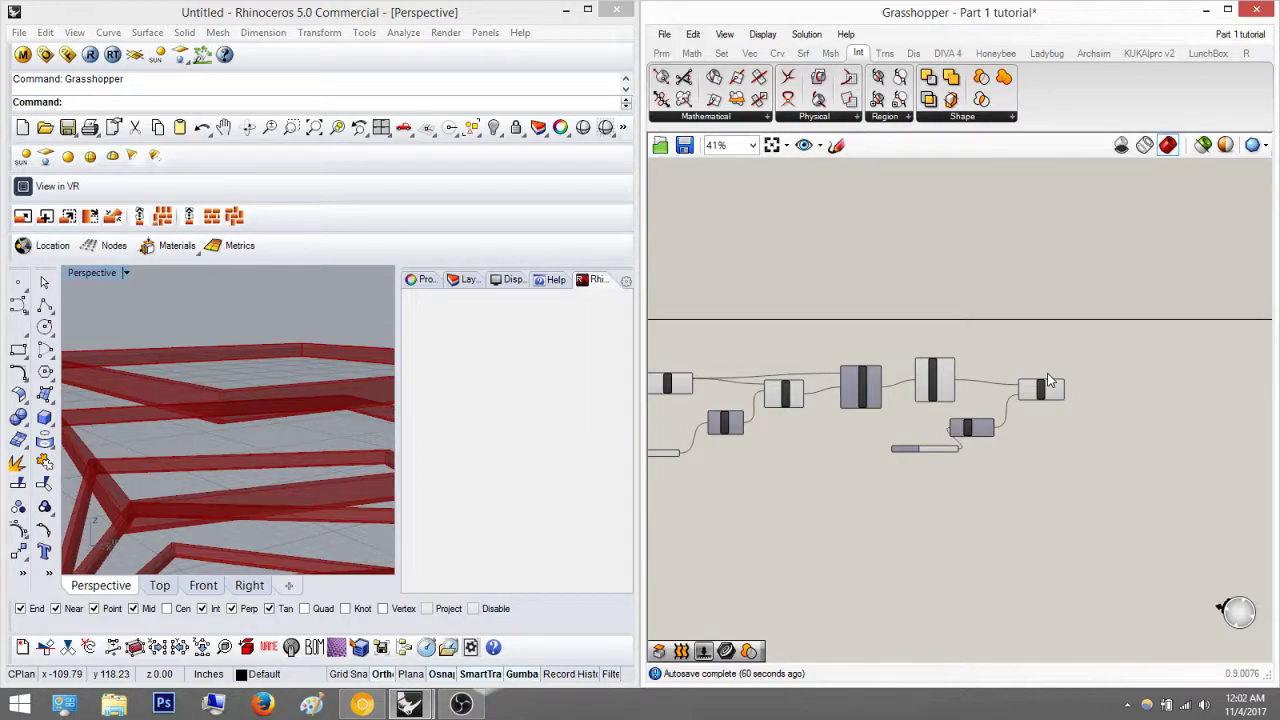
right_click_drag(1048, 375, 1076, 425)
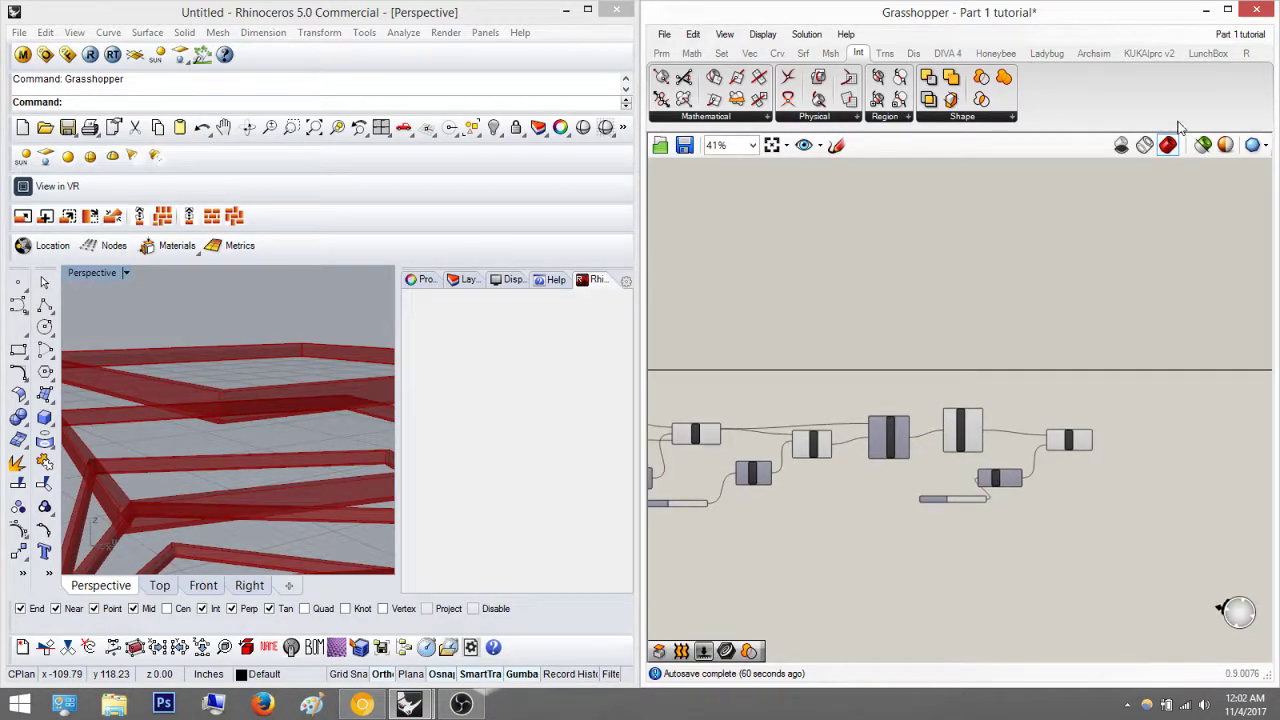
left_click(1256, 10)
right_click_drag(270, 407, 283, 314)
type("Grasshopper")
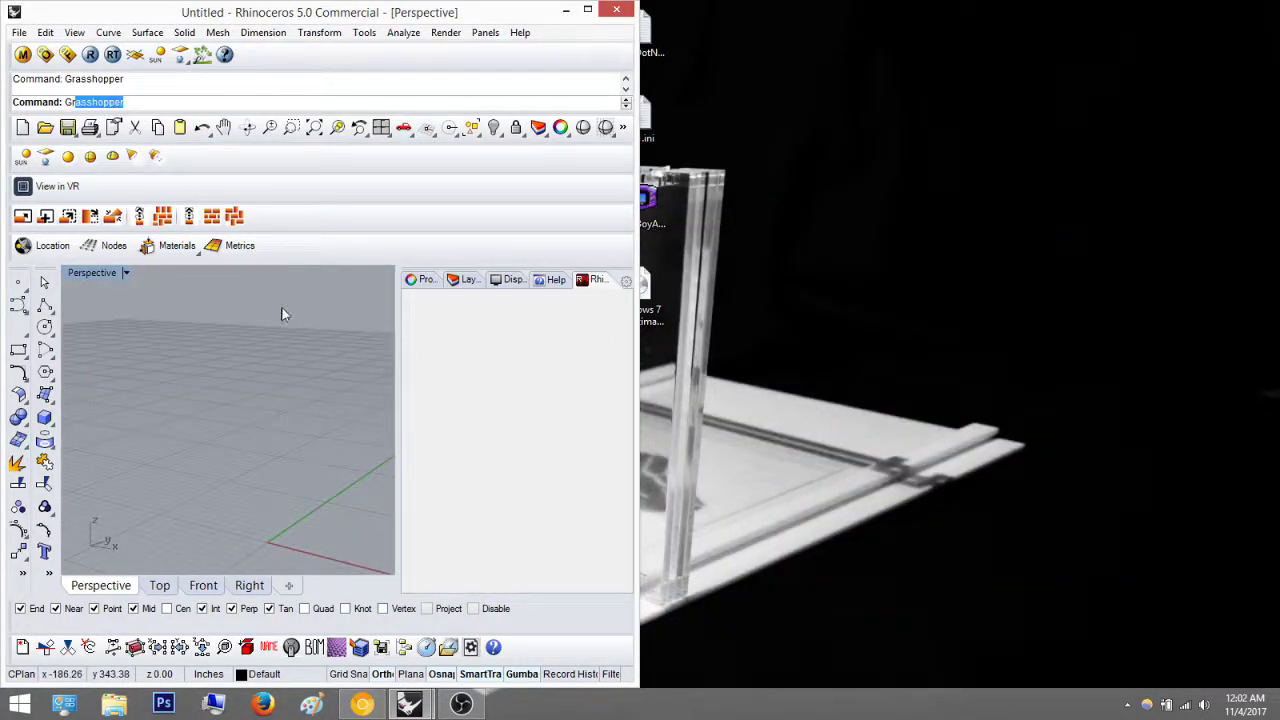
key("Return")
right_click_drag(282, 314, 305, 405)
right_click_drag(1043, 451, 917, 390)
scroll(940, 384, "up", 4)
scroll(917, 390, "up", 4)
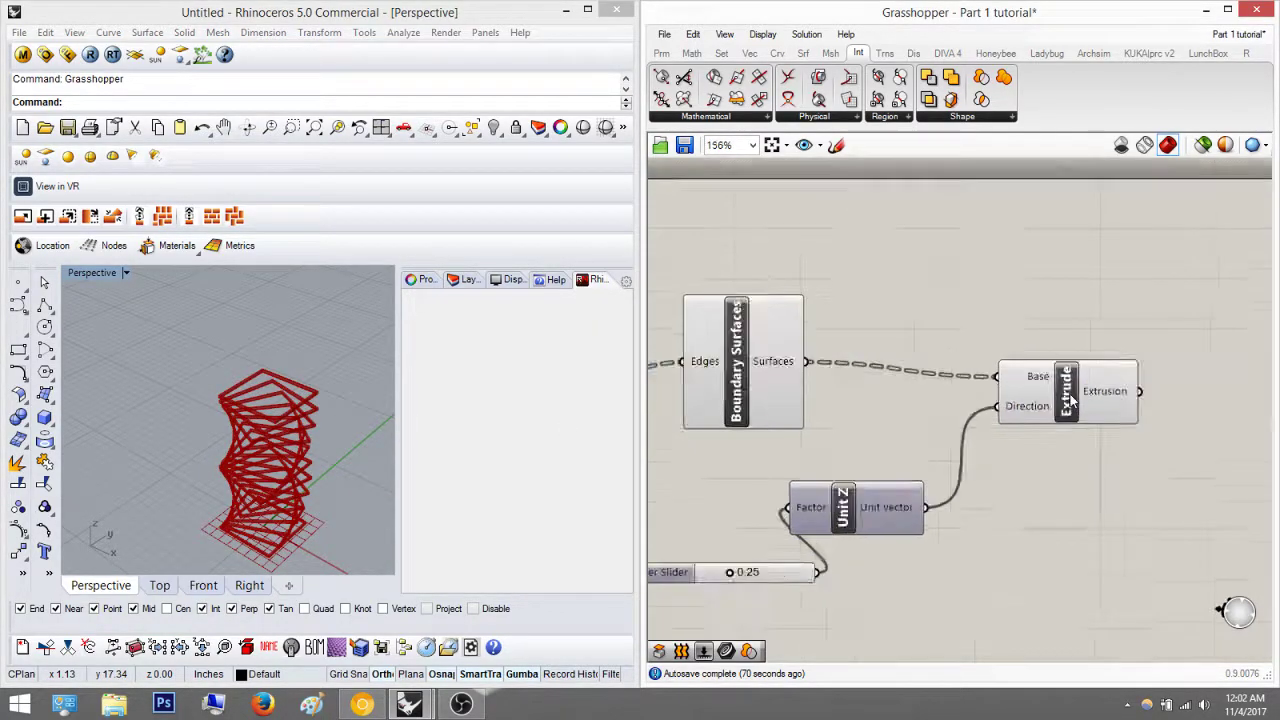
scroll(1049, 300, "down", 3)
right_click_drag(920, 259, 831, 222)
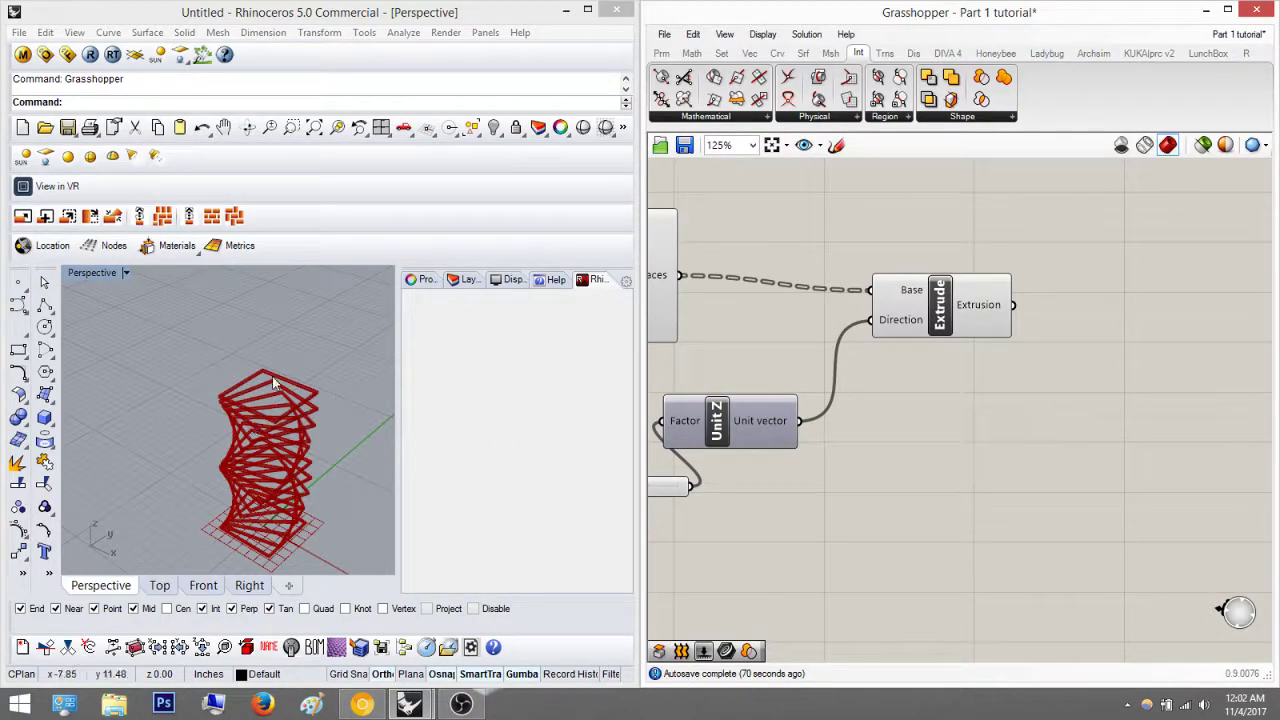
right_click(947, 313)
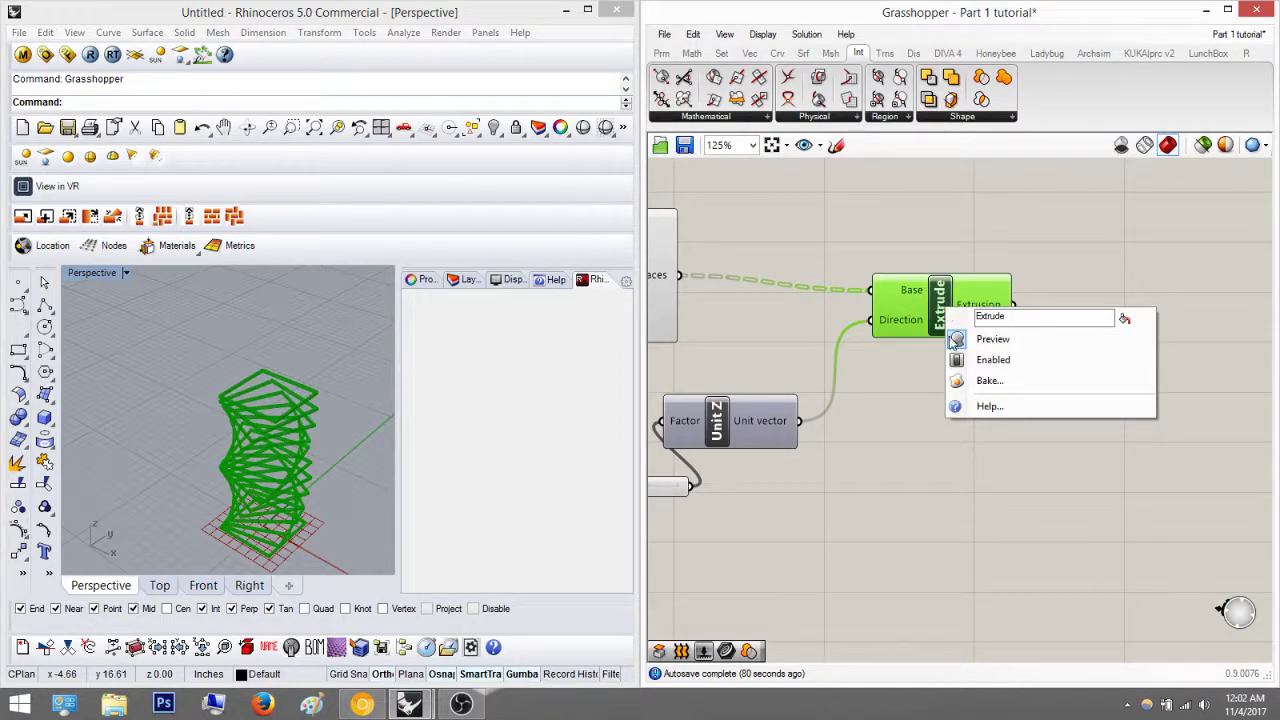
left_click(988, 381)
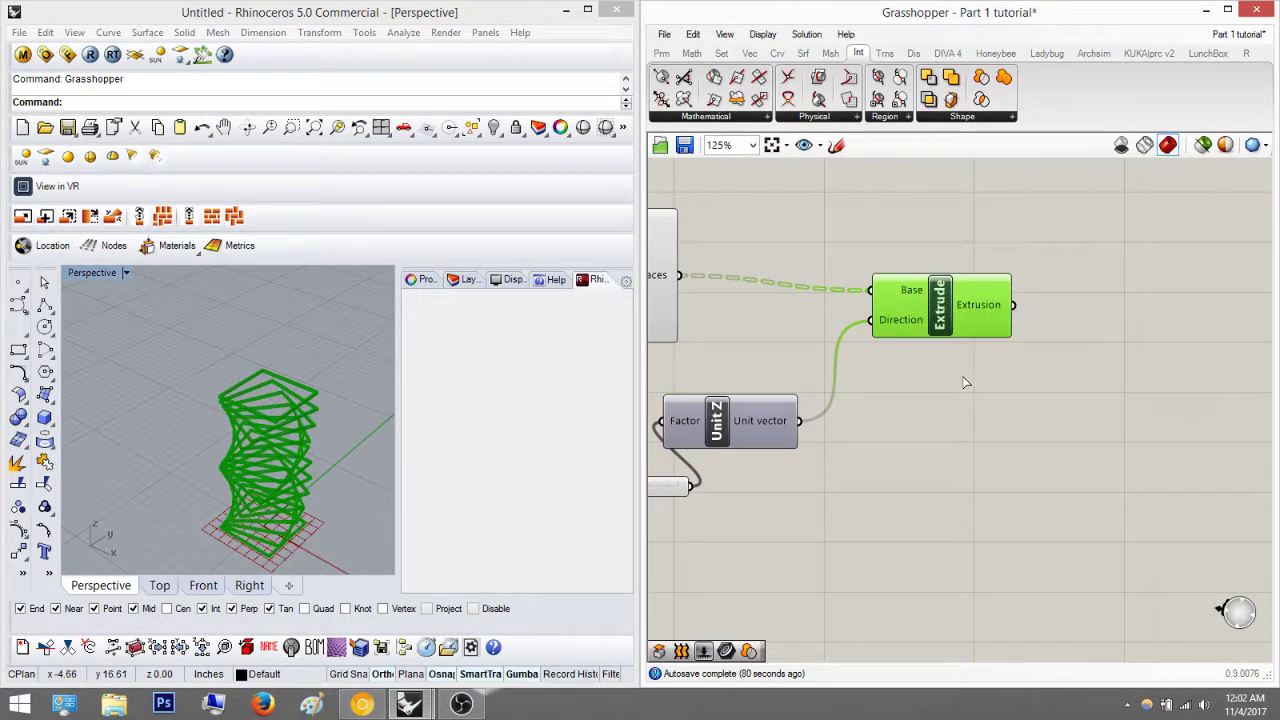
left_click(1065, 219)
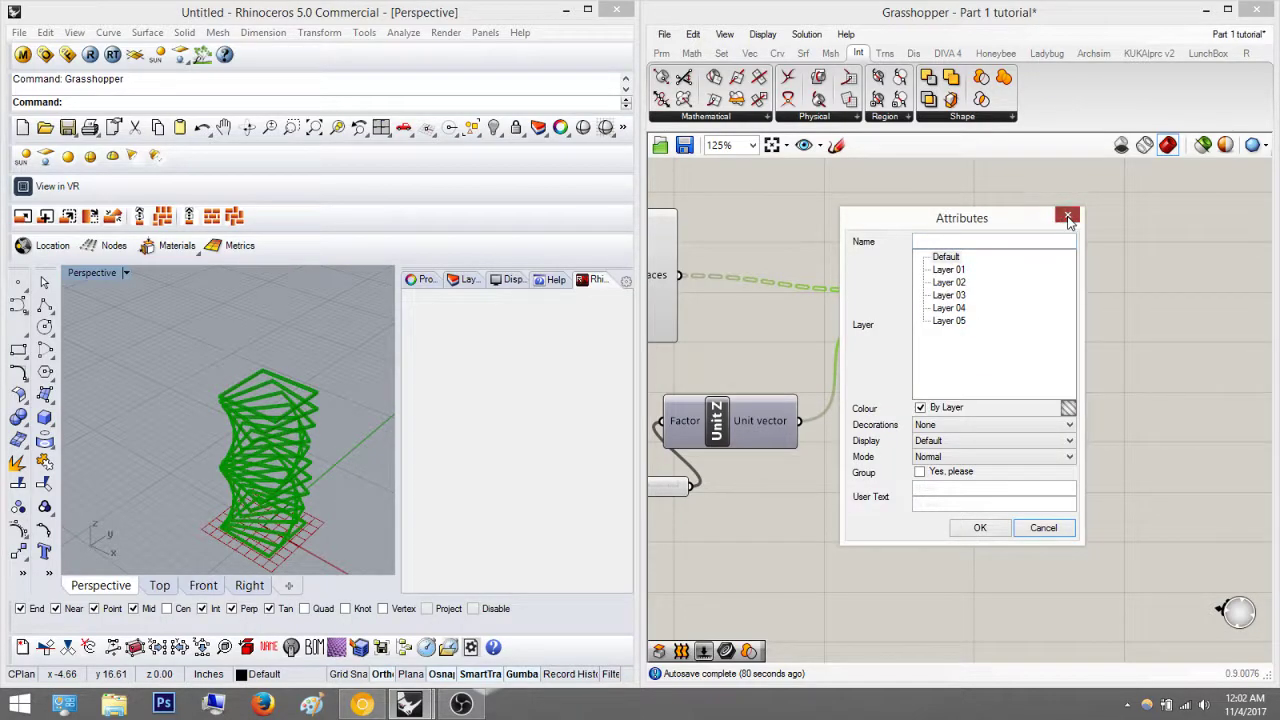
middle_click(985, 308)
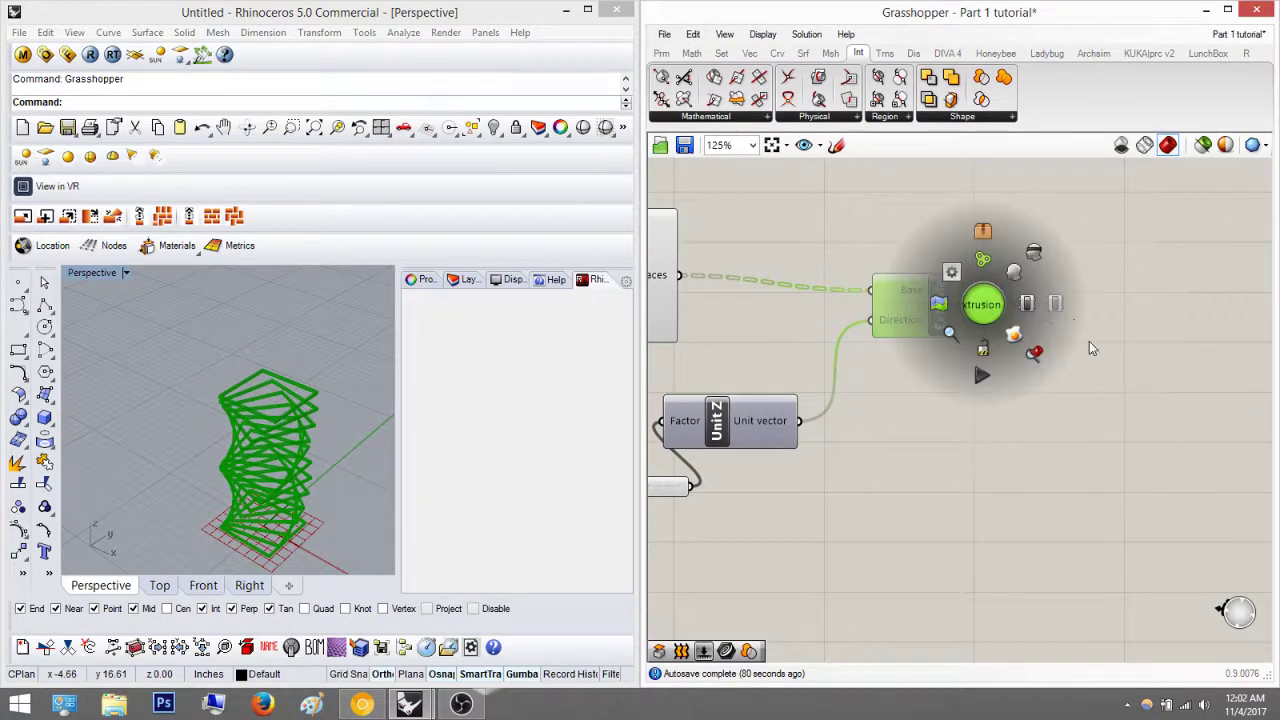
left_click(1108, 392)
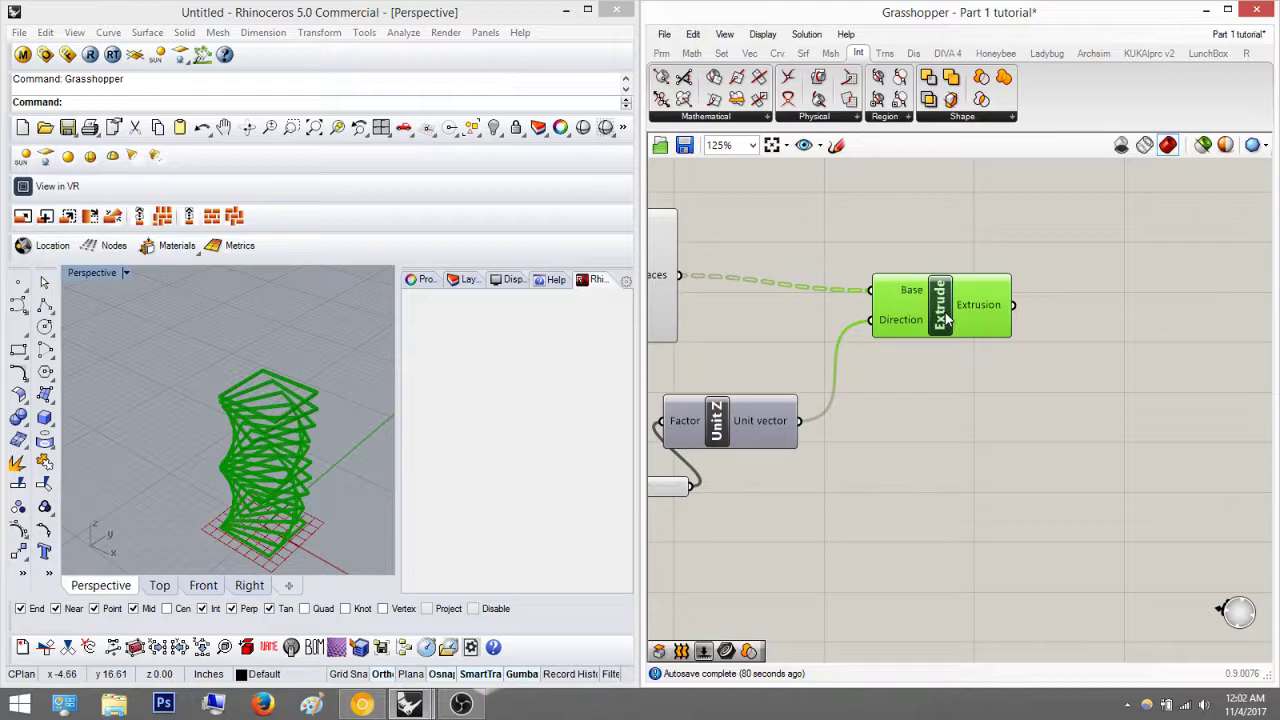
Step: Bake the Extrude component's geometry into Rhino with the Group option turned on
right_click(946, 318)
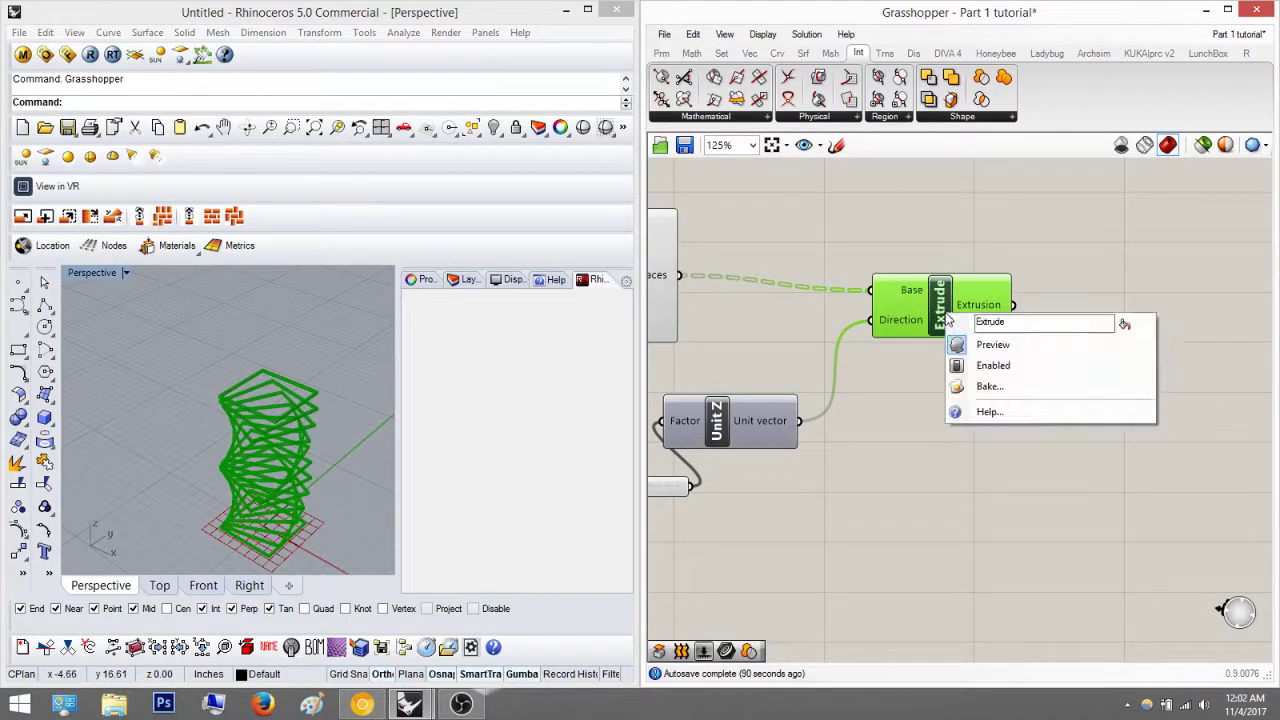
left_click(988, 386)
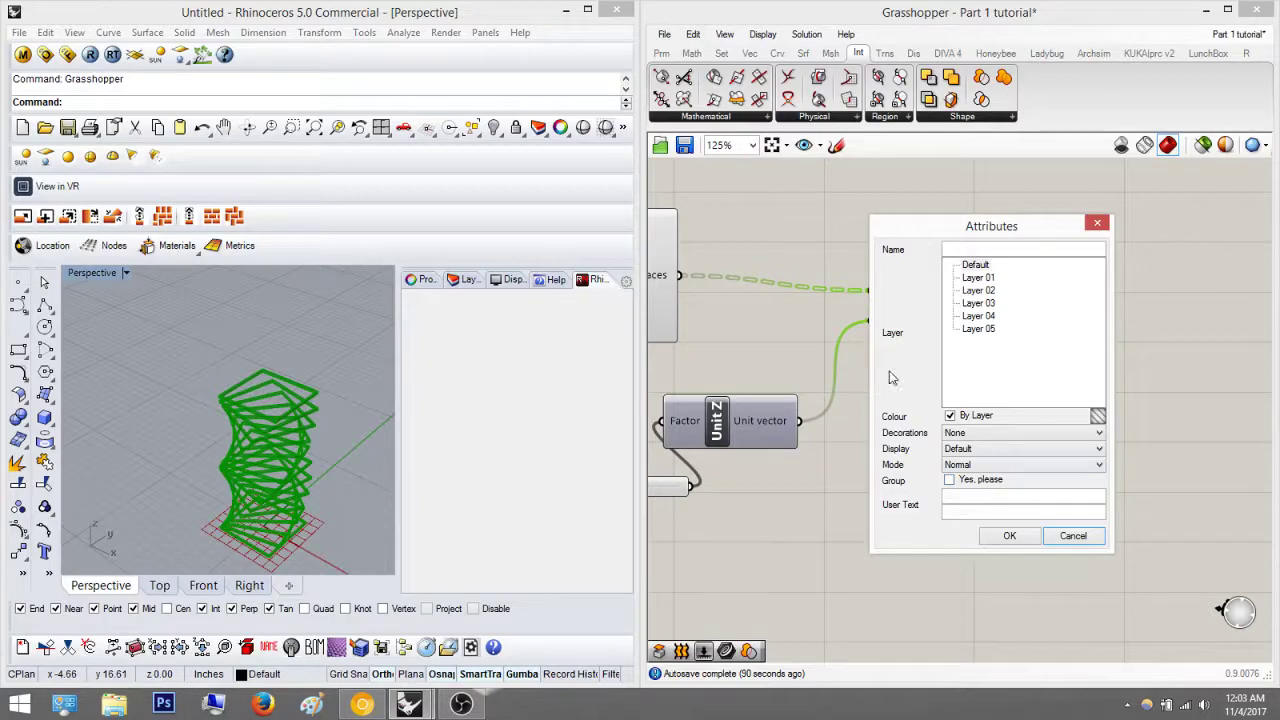
left_click(957, 482)
left_click(1010, 536)
Step: Select the baked, grouped tower in the Perspective view and move it away from the Grasshopper preview
left_click(245, 412)
right_click_drag(241, 425, 286, 446)
left_click_drag(298, 454, 204, 440)
left_click(212, 379)
right_click_drag(196, 398, 232, 478)
scroll(222, 480, "up", 3)
Step: Select the whole baked tower, zoom to it, and examine its stacked frames from the side
left_click(184, 433)
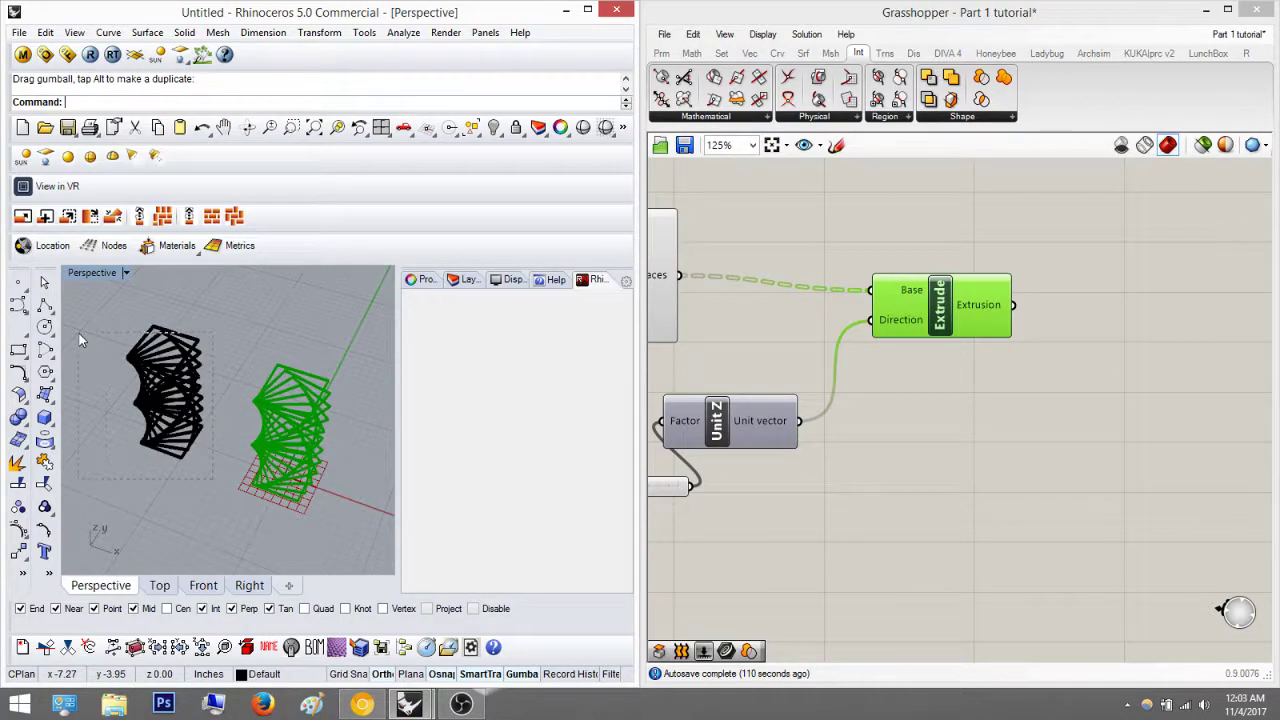
left_click(98, 273)
left_click(177, 231)
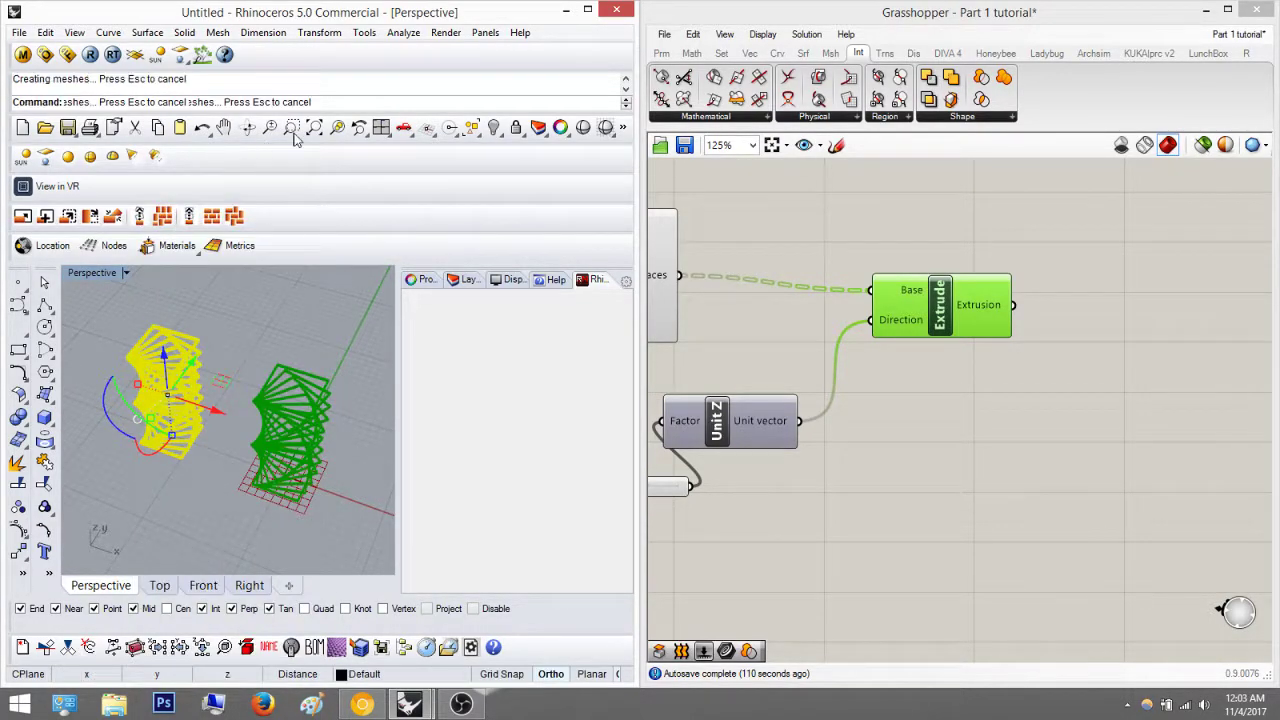
left_click(337, 127)
left_click(344, 331)
right_click_drag(344, 331, 267, 386)
scroll(210, 350, "up", 3)
scroll(268, 385, "up", 10)
scroll(182, 315, "down", 15)
scroll(228, 412, "up", 5)
right_click_drag(172, 366, 242, 396)
scroll(169, 486, "down", 10)
Step: Bake the Extrude component's geometry into Rhino a second time at its original location
left_click(965, 438)
right_click_drag(928, 442, 889, 451)
scroll(907, 318, "up", 1)
left_click(907, 318)
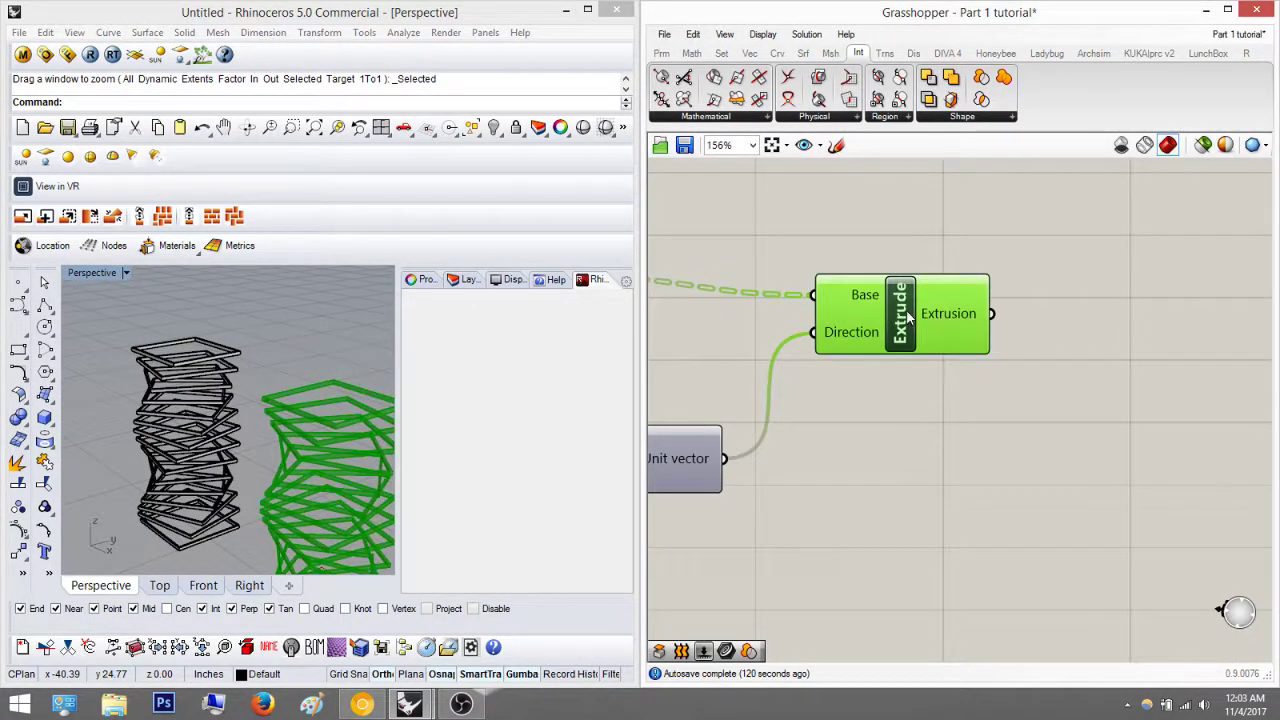
middle_click(907, 318)
left_click(939, 341)
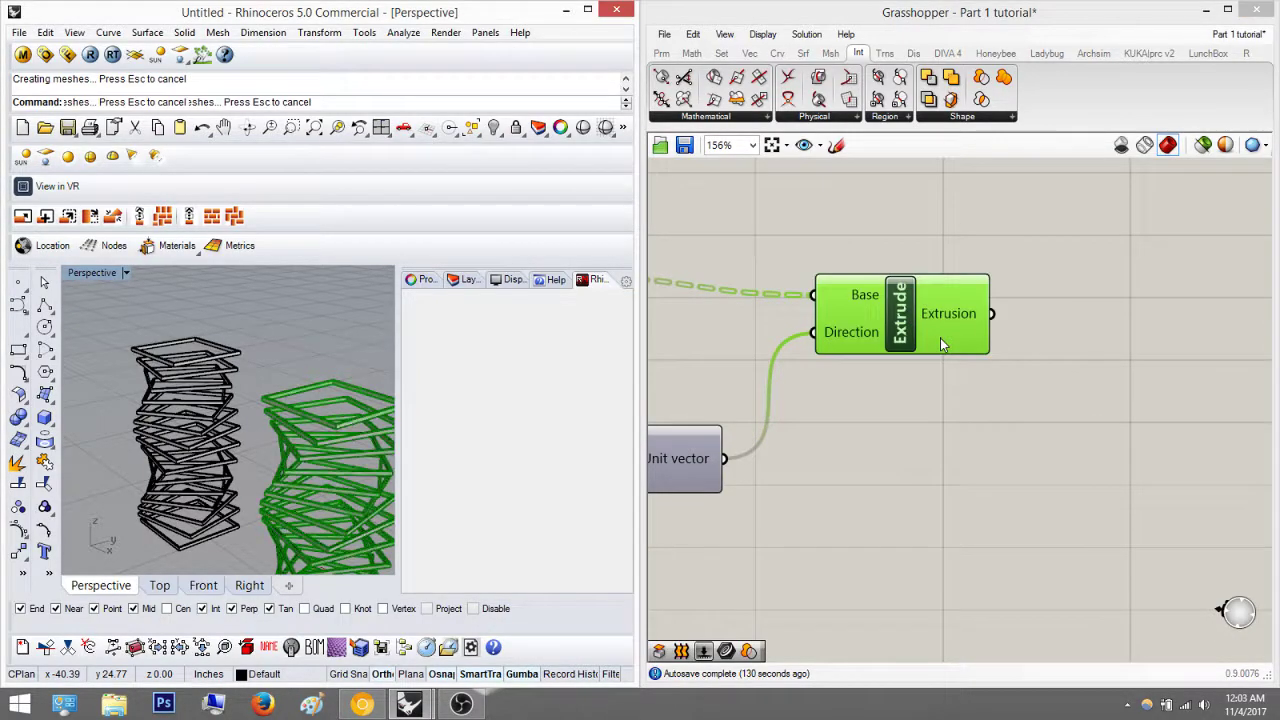
Step: Select the top frame of the second baked tower on its own, then delete all of that tower's frames
left_click(300, 408)
left_click(321, 358)
left_click(329, 382)
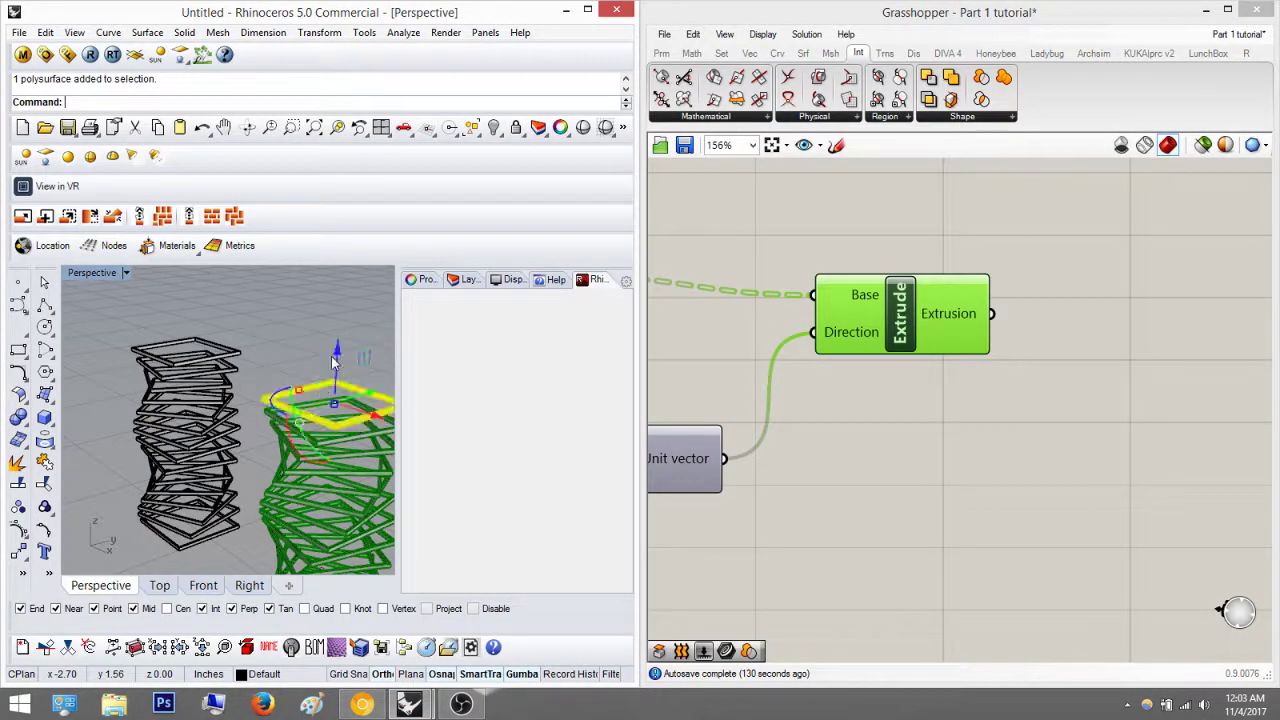
left_click(319, 341)
scroll(287, 412, "down", 4)
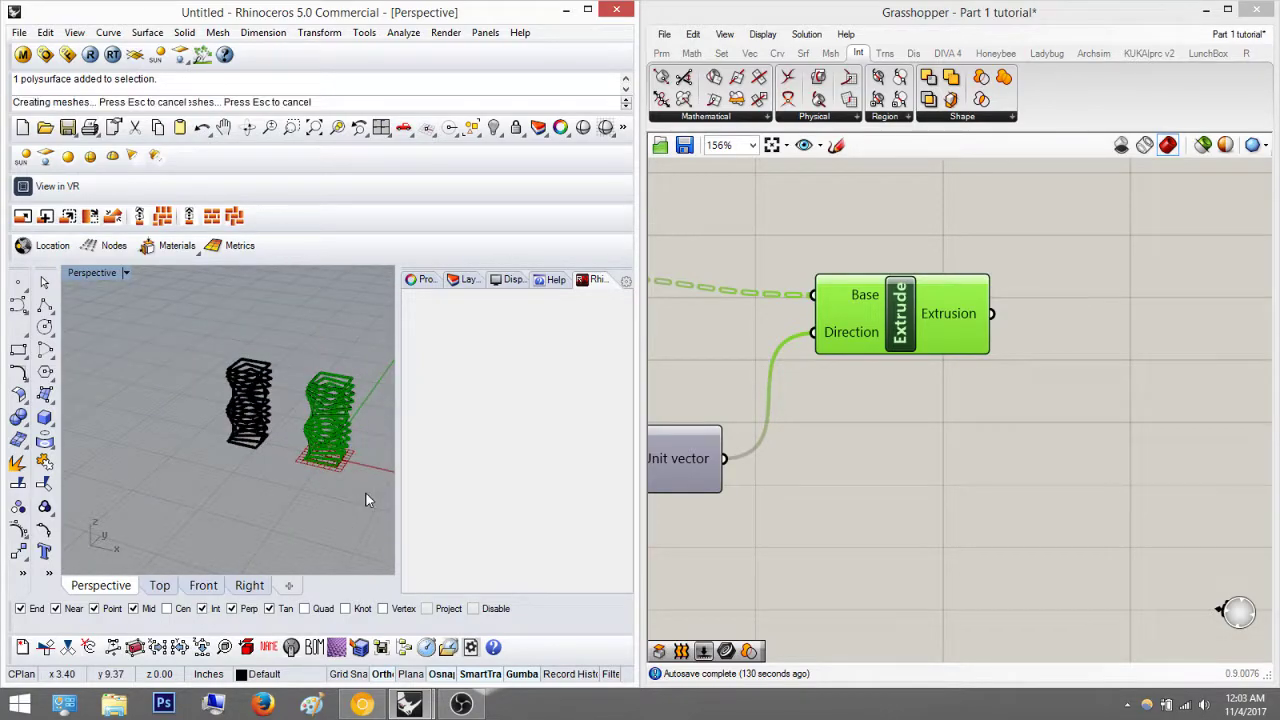
left_click_drag(300, 348, 390, 500)
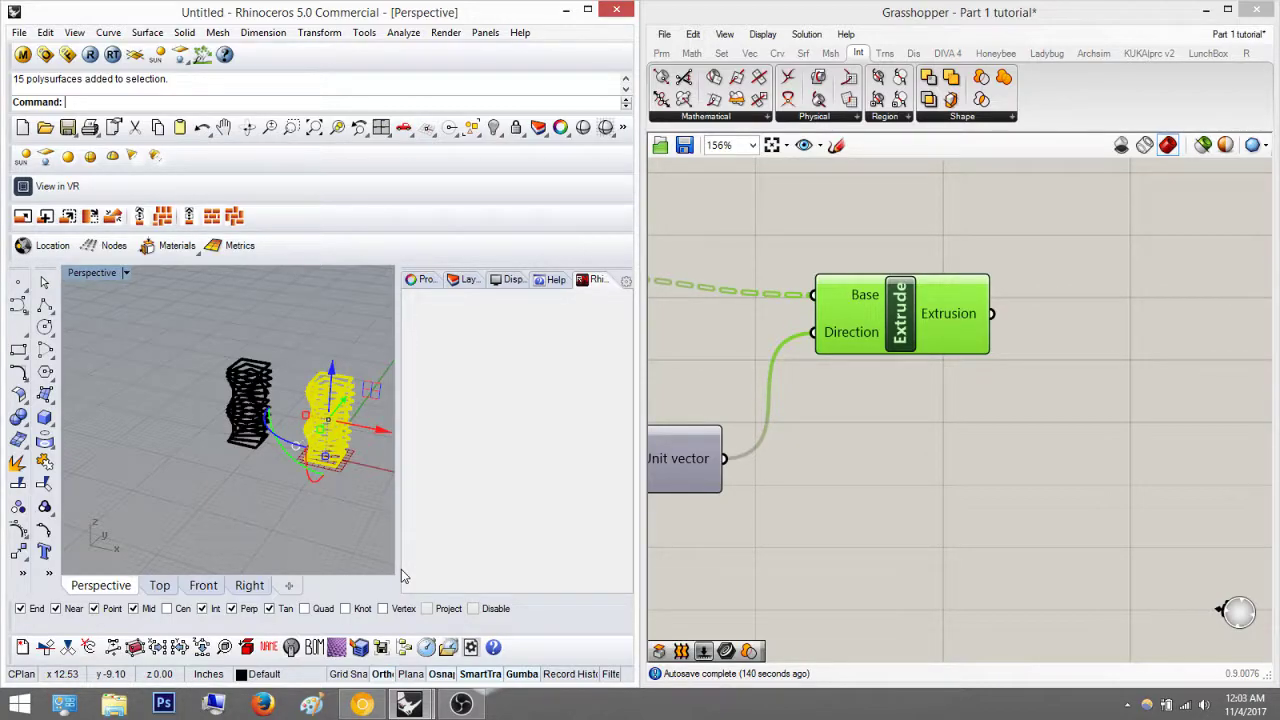
key("Delete")
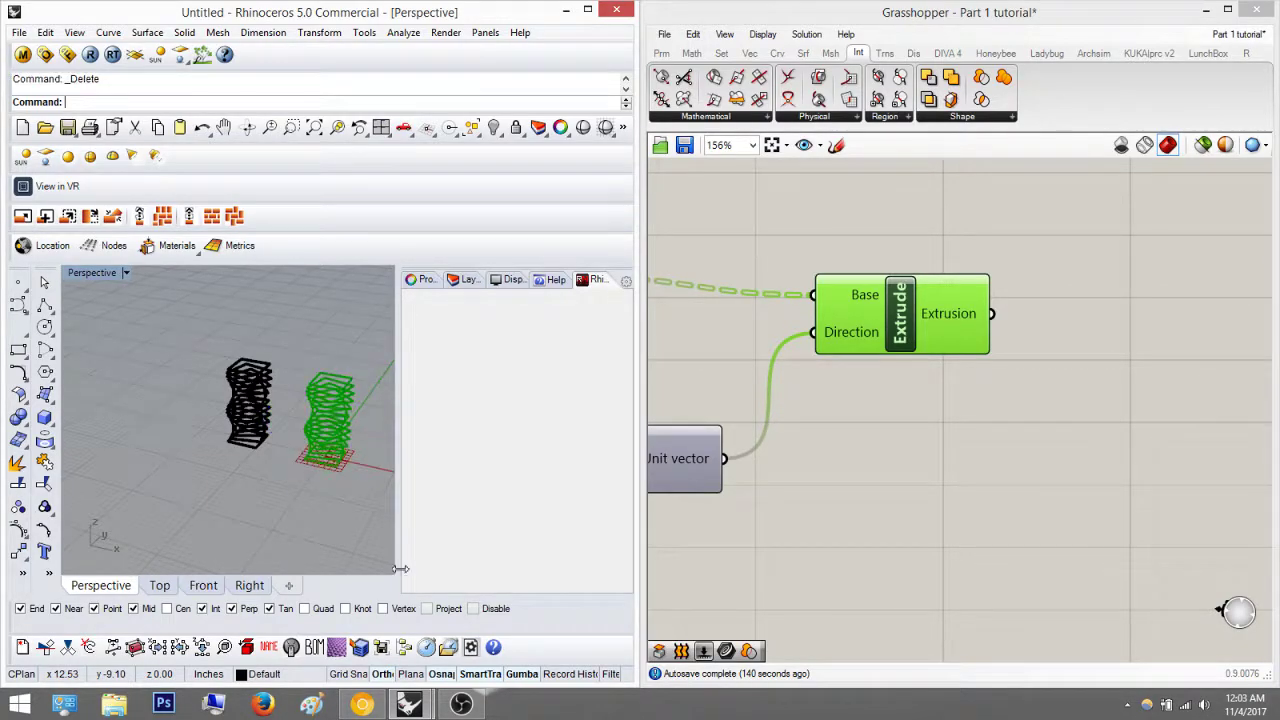
Step: Examine the tower preview up close, deselect the Extrude component, and review the Unit Z and Boundary Surfaces components feeding it
scroll(322, 448, "up", 7)
mouse_move(314, 440)
right_mouse_down()
mouse_move(152, 434)
mouse_move(286, 343)
mouse_move(243, 340)
mouse_move(174, 424)
mouse_move(262, 411)
mouse_move(230, 437)
mouse_move(308, 434)
right_mouse_up()
scroll(178, 424, "down", 5)
scroll(262, 409, "up", 6)
left_click(922, 425)
left_click(877, 423)
right_click_drag(877, 423, 1049, 435)
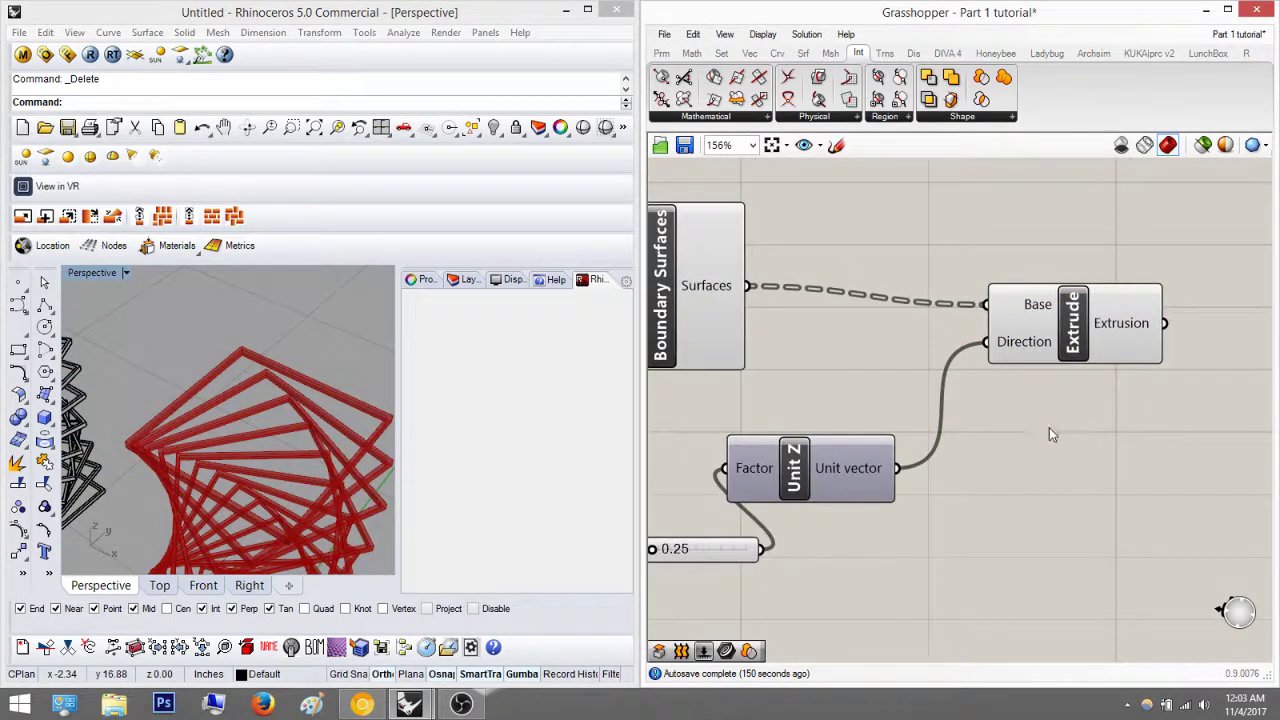